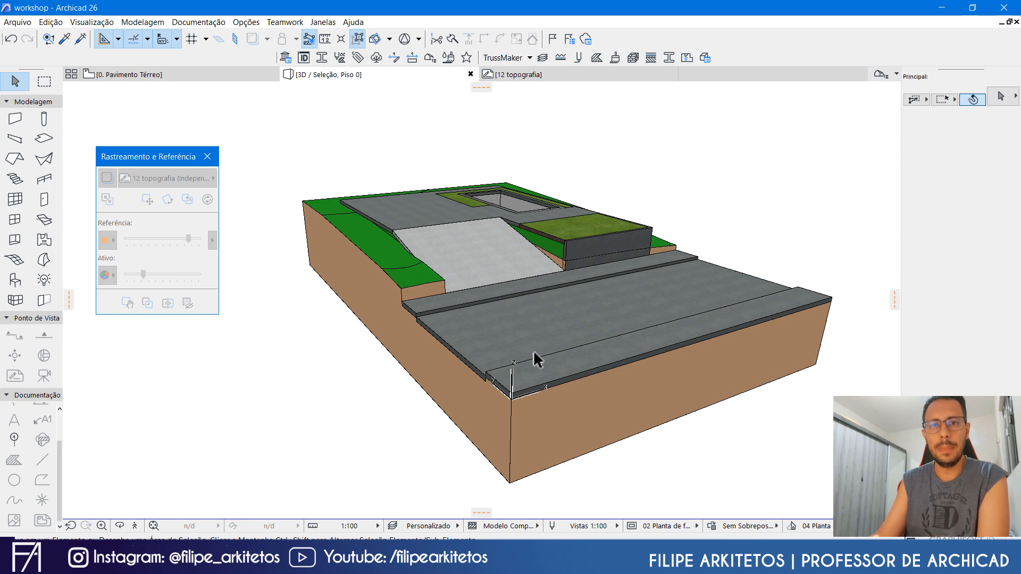
Check the hole-reduced volume of the TOP ATERRO fill mesh in the element information, and clear the selection
click(556, 258)
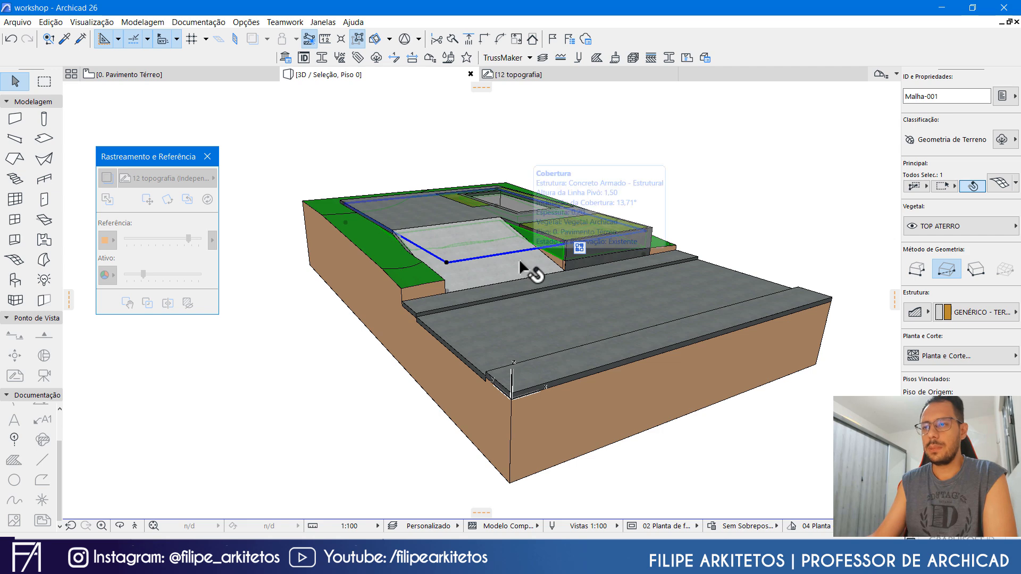
click(248, 23)
mouse_move(335, 30)
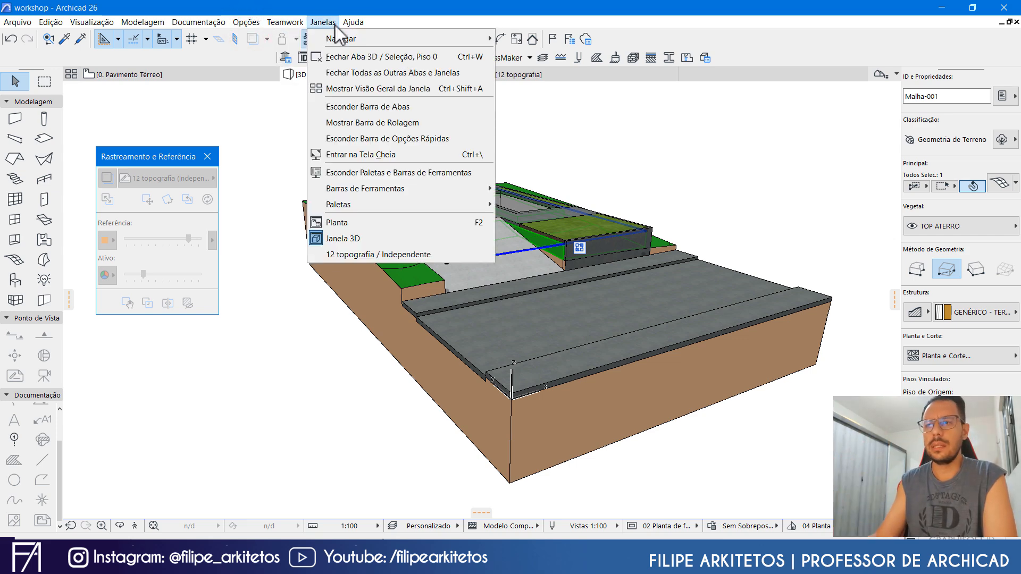
mouse_move(366, 202)
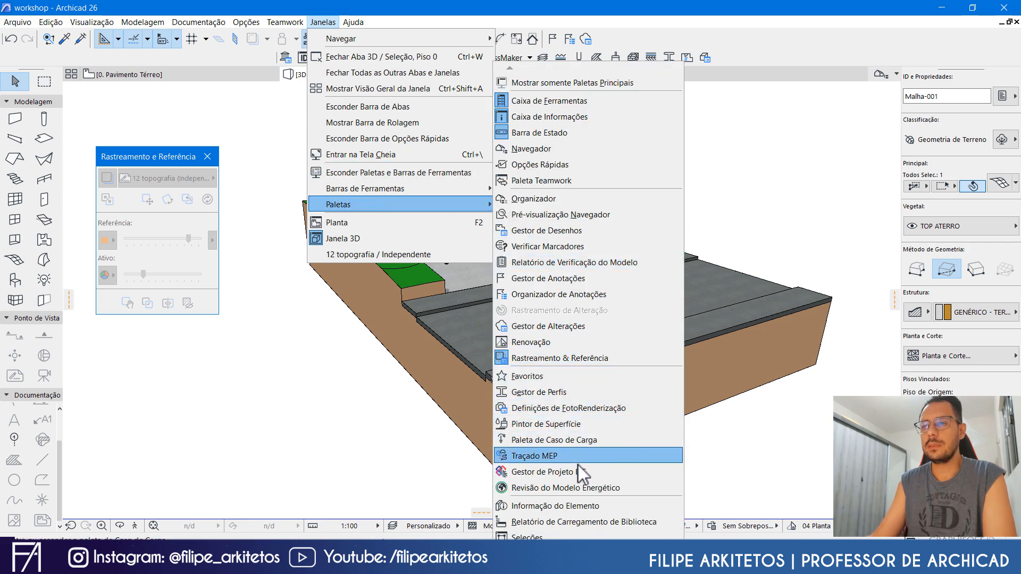
click(579, 510)
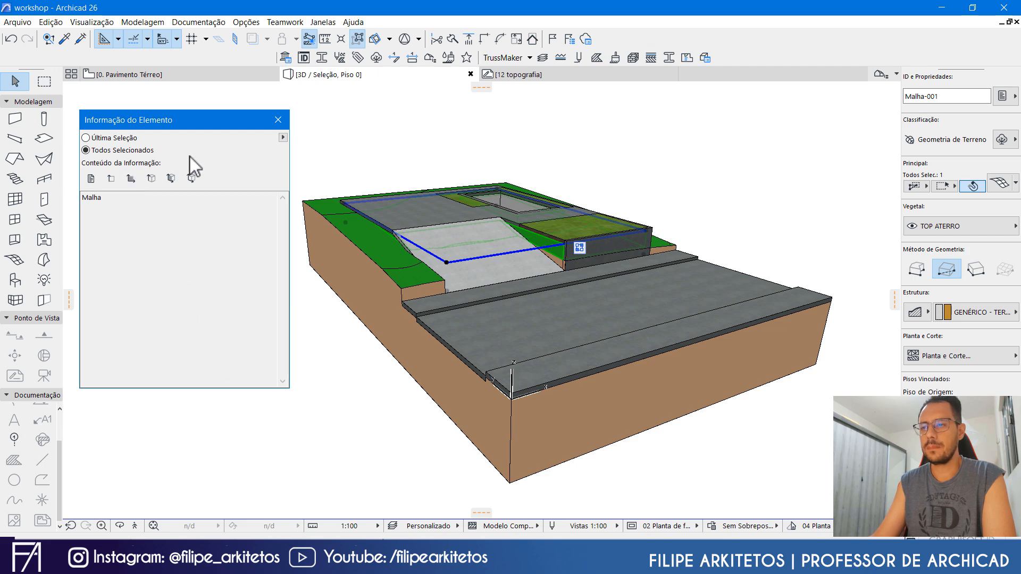
click(192, 179)
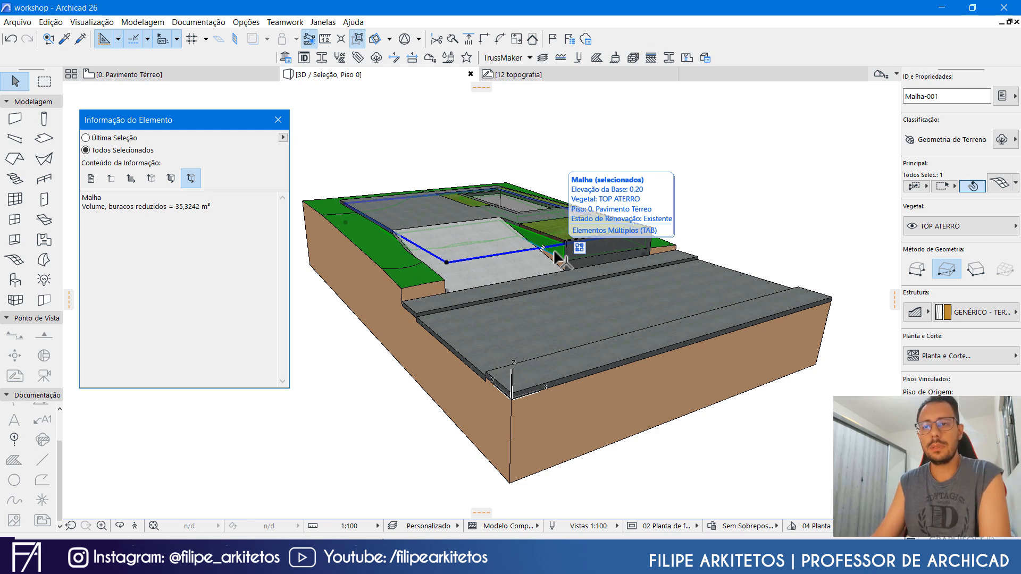
click(685, 195)
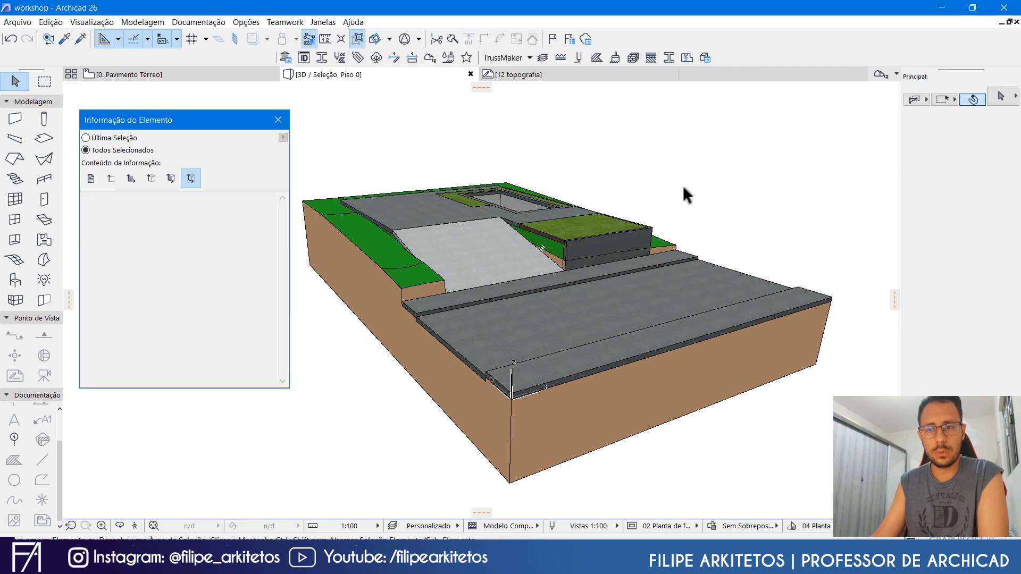
Show the TOP CORTE layer and check the cut mesh's hole-reduced volume
mouse_move(601, 343)
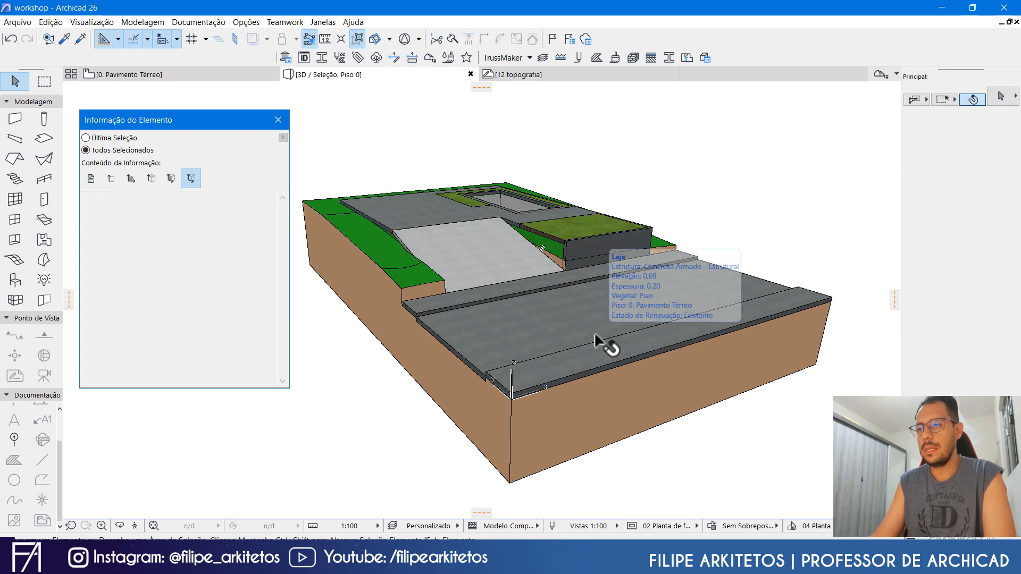
click(392, 527)
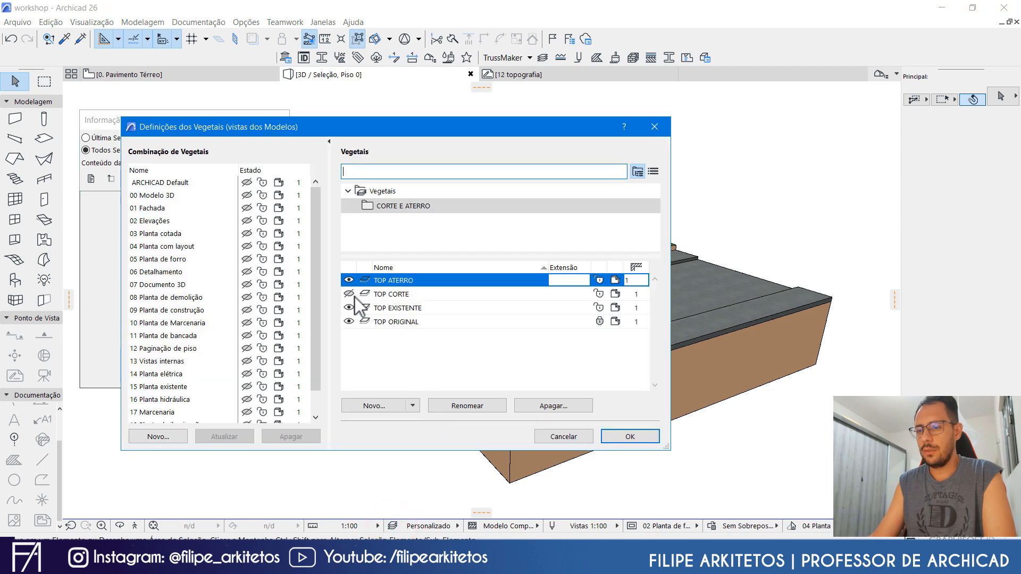
click(351, 294)
click(627, 438)
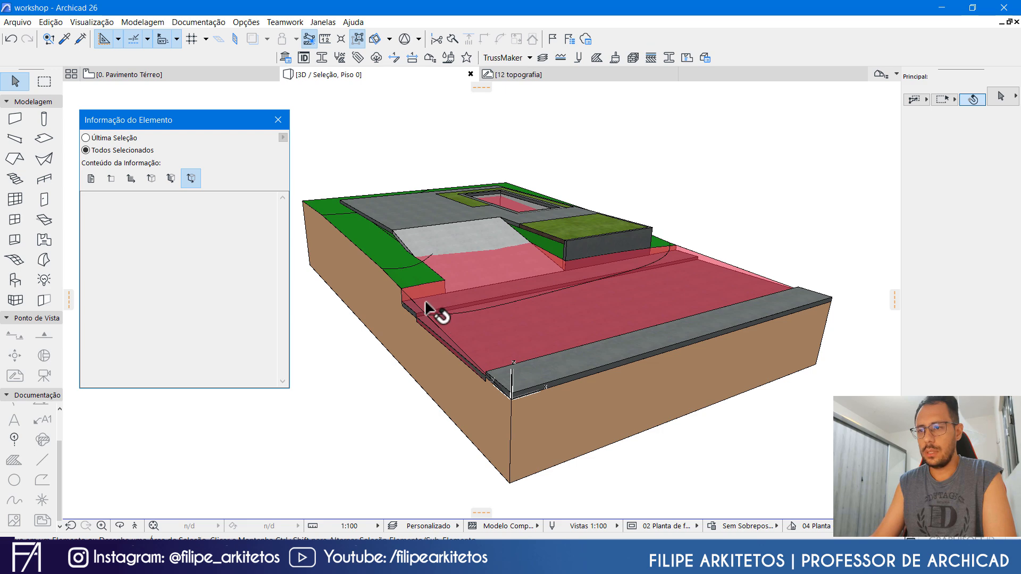
click(413, 292)
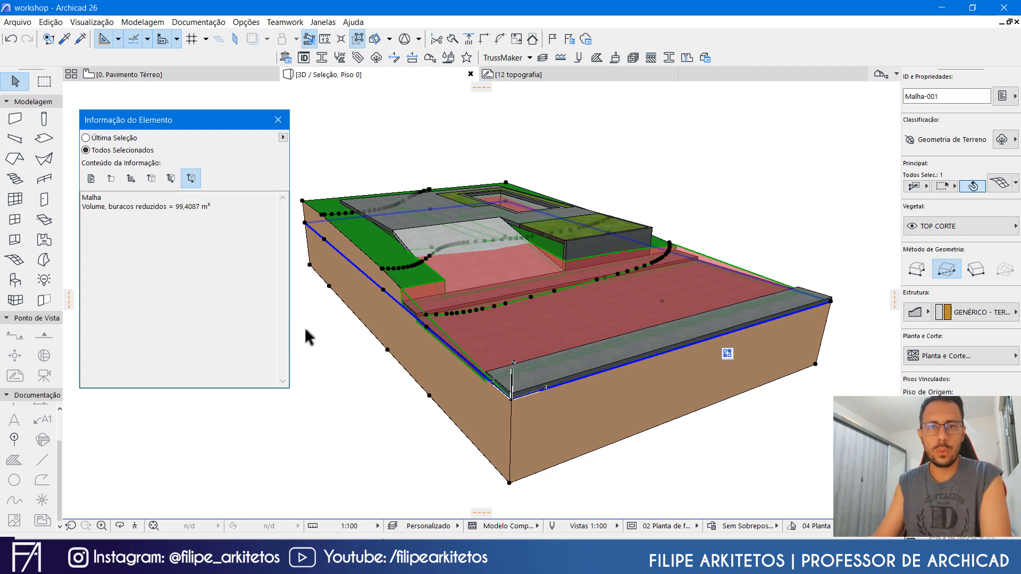
Hide the selected cut mesh's layer, TOP CORTE, in the 3D view
right_click(442, 325)
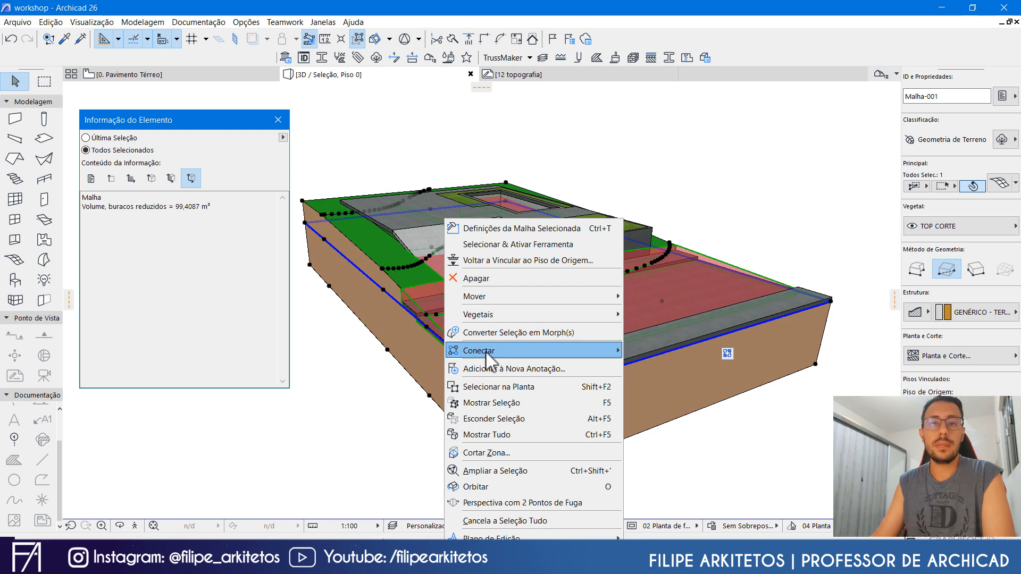
mouse_move(612, 315)
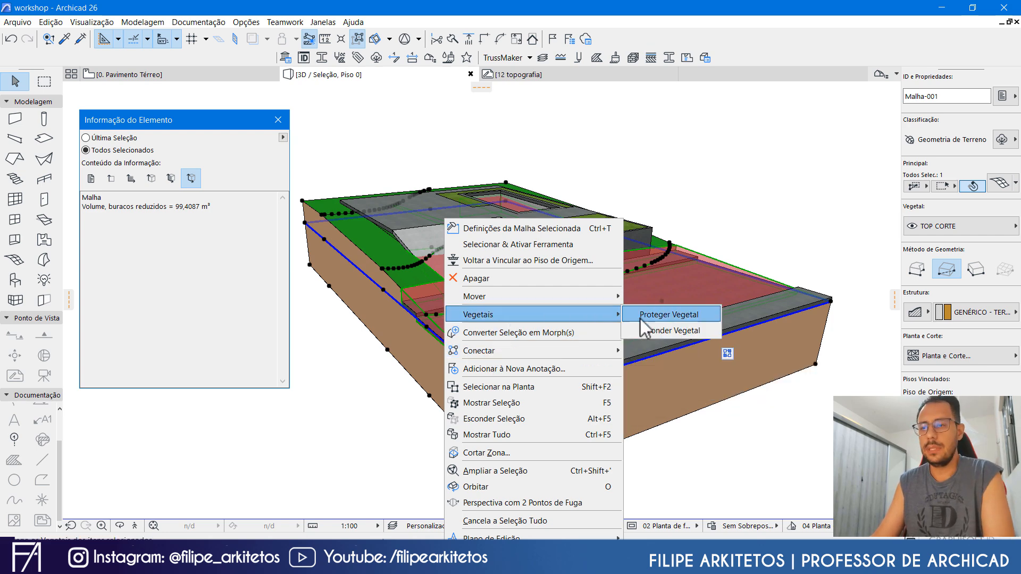
click(668, 336)
click(445, 148)
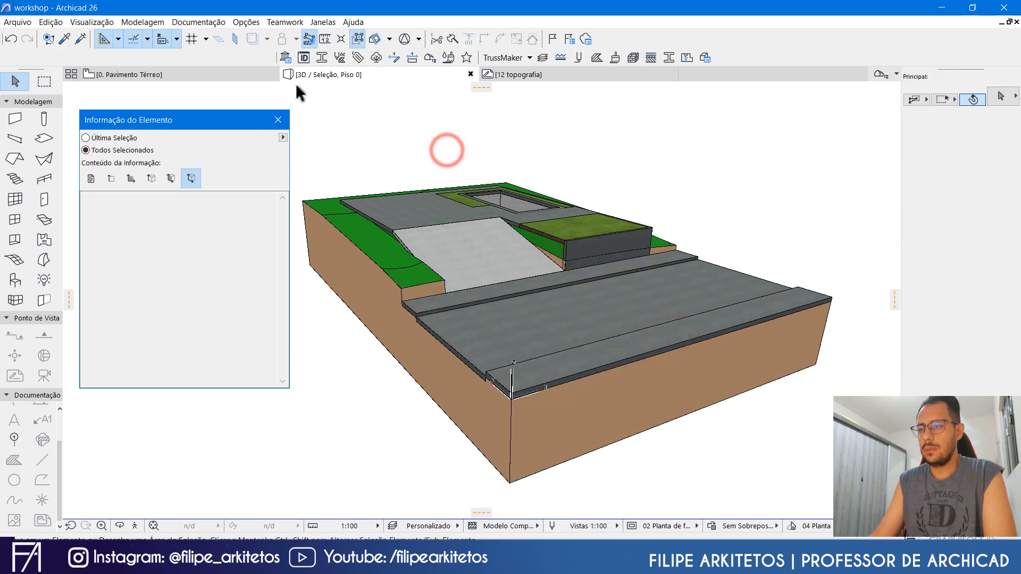
Switch to the 0. Pavimento Térreo floor plan at the property notes and close the element information palette
click(214, 75)
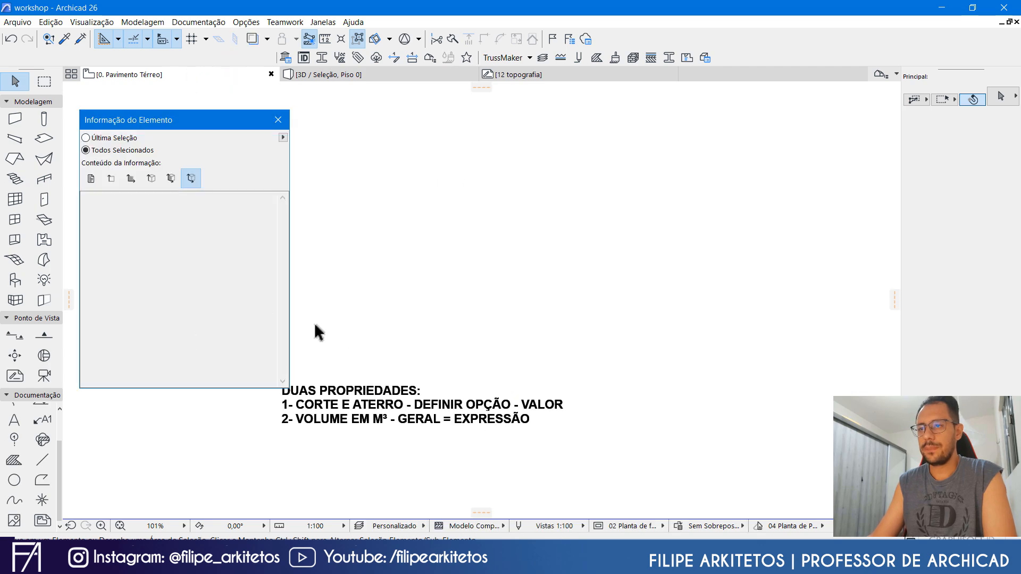
middle_drag(322, 329, 338, 331)
click(280, 118)
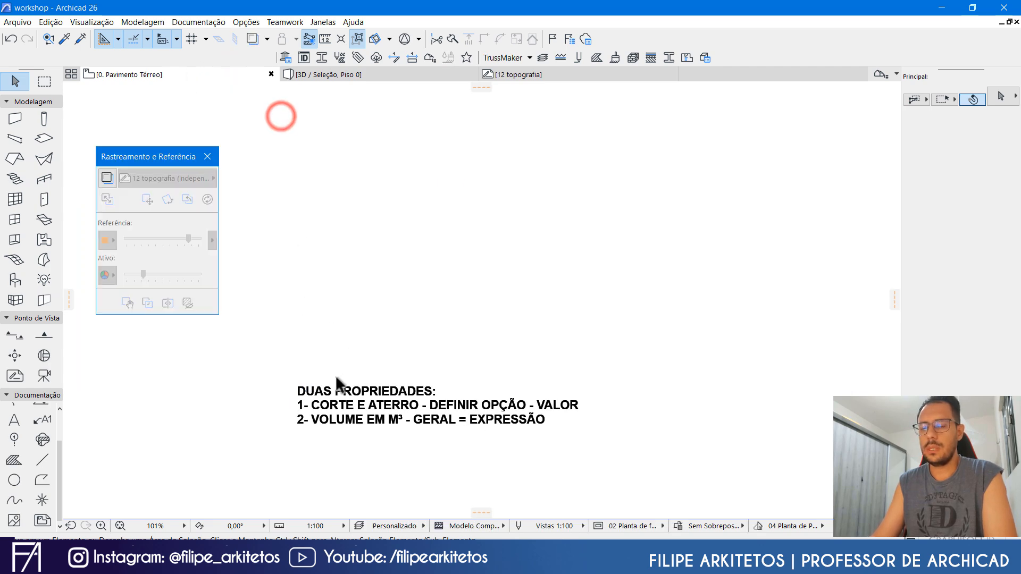
mouse_move(379, 409)
middle_down()
mouse_move(366, 199)
mouse_move(394, 423)
middle_up()
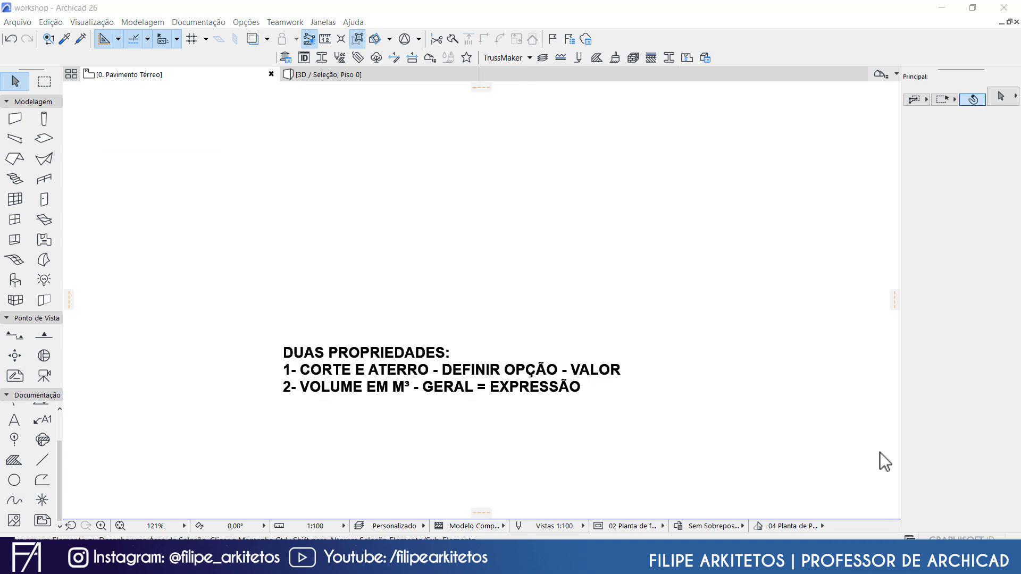
Create a new property group named "TERRENO - CORTE/ ATERRO" in the property manager
click(242, 20)
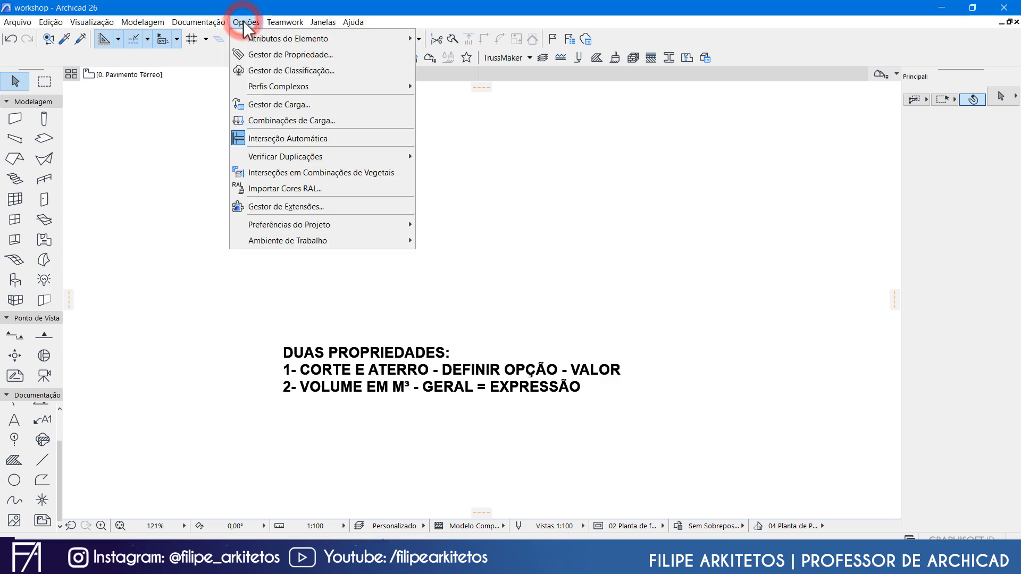
click(283, 54)
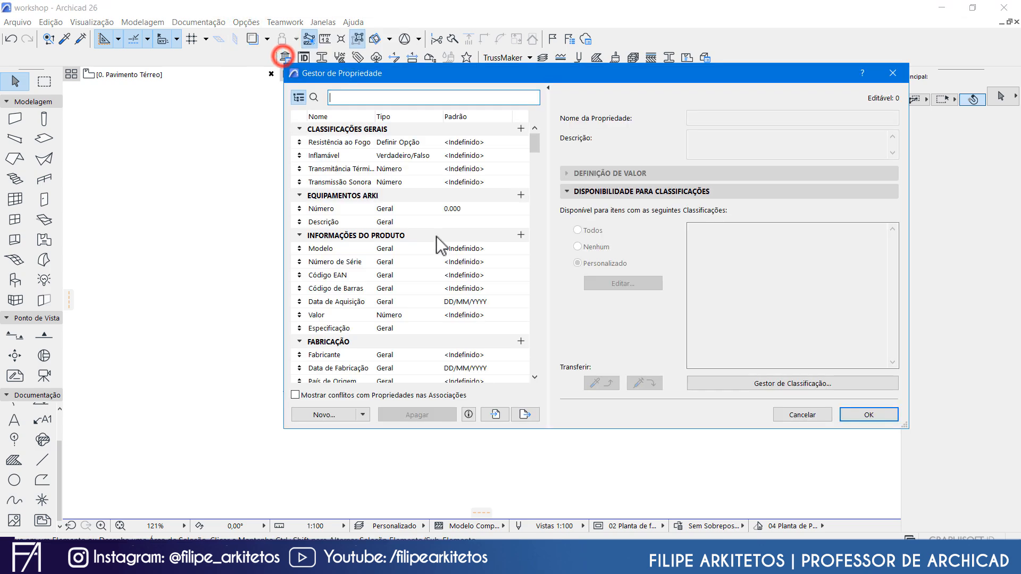
click(334, 415)
click(500, 184)
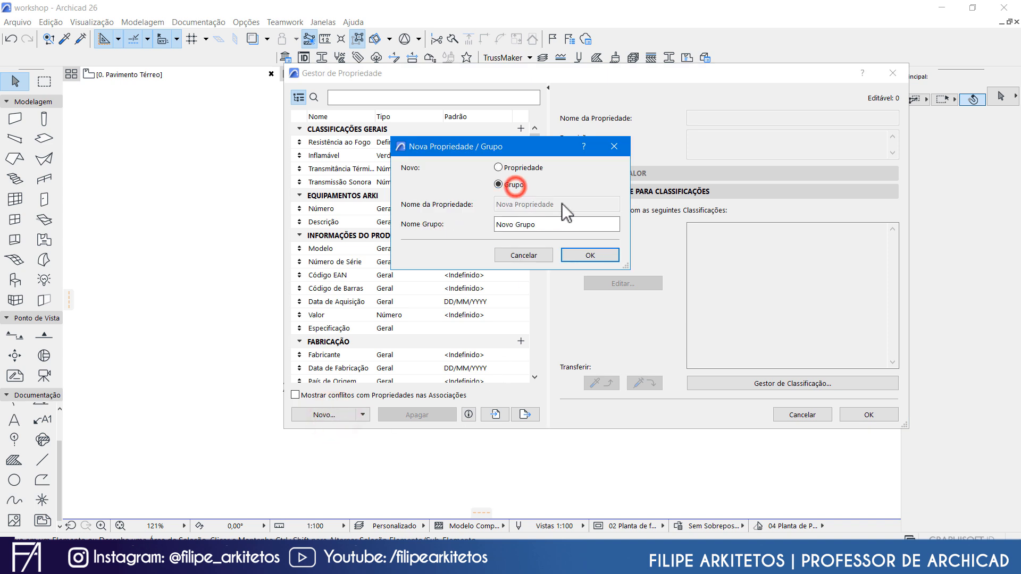
drag(557, 222, 435, 232)
key(ctrl+v)
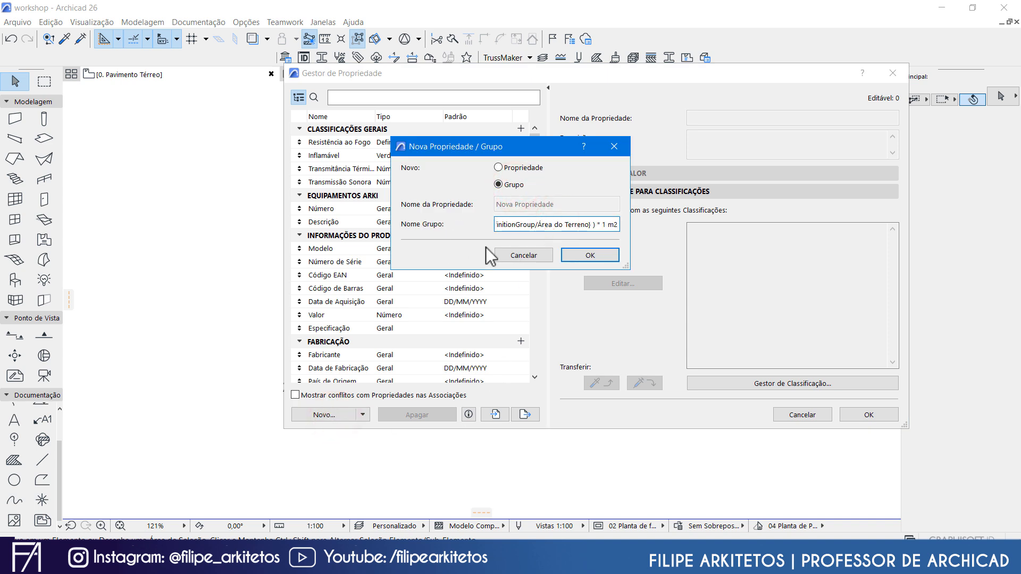
key(ctrl+a)
text(TERRENO - CORTE/)
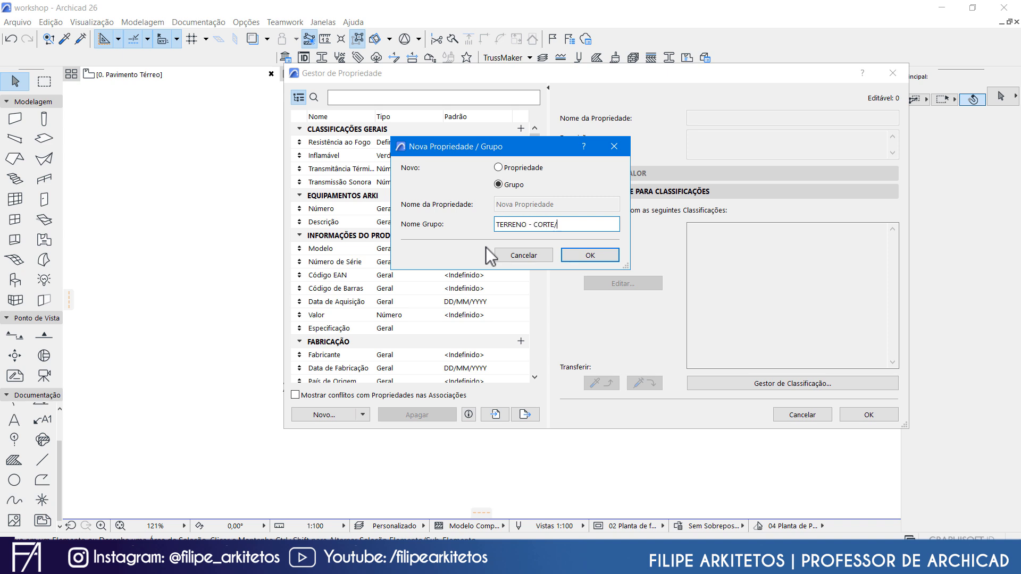
text( ATERRO)
click(579, 248)
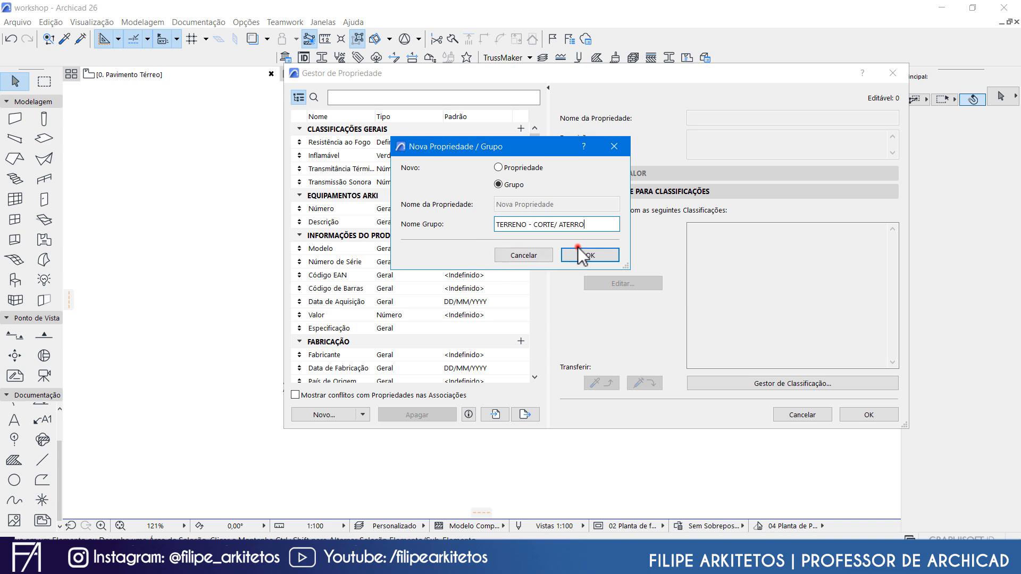
Filter the properties by "CORTE" and add a property named "Corte e Aterro" to the TERRENO - CORTE/ ATERRO group
click(414, 98)
text(CORTE)
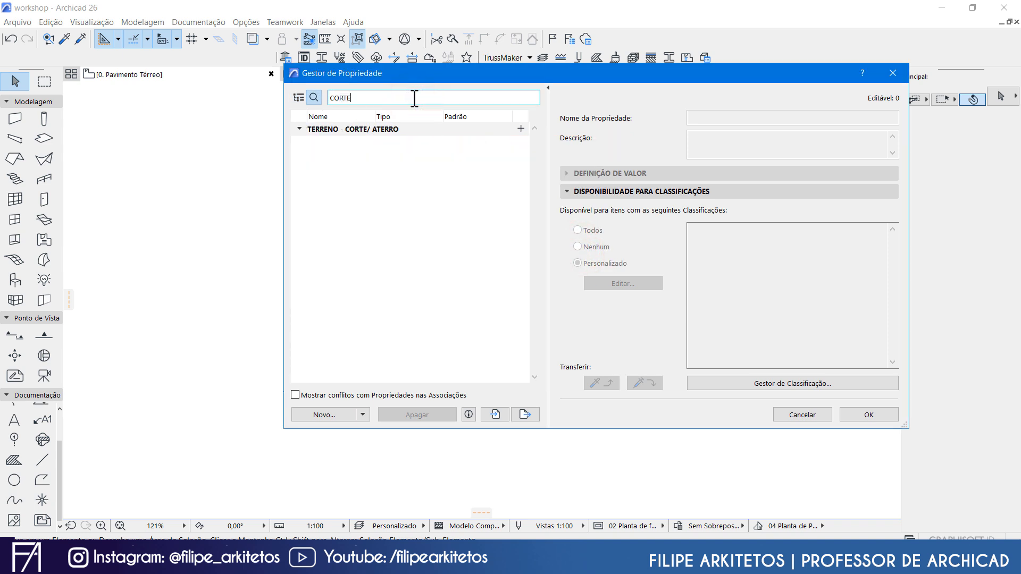
click(521, 129)
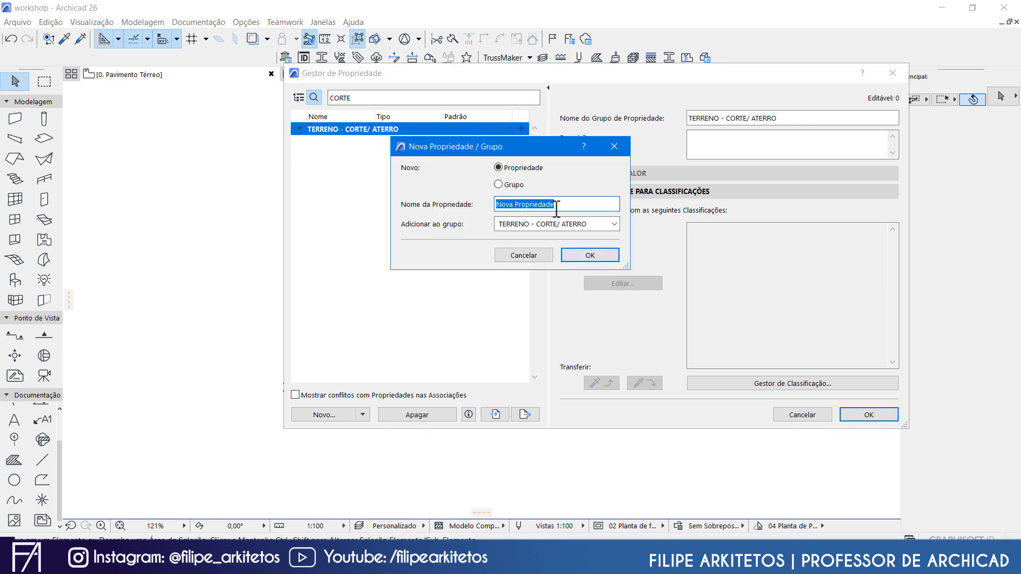
text(Corte e Aterro)
click(589, 257)
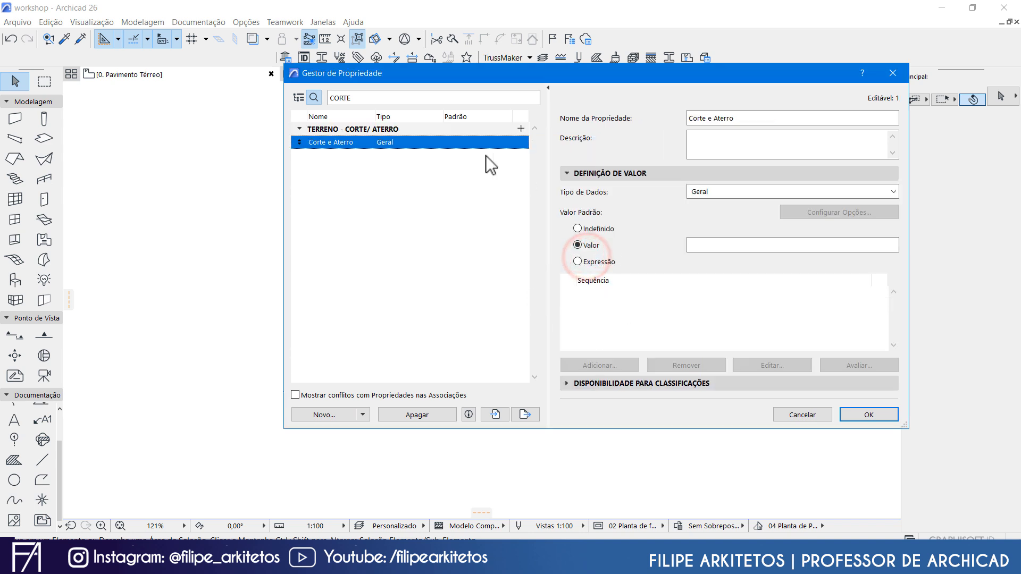
Set the Corte e Aterro property's data type to Definir Opção with the options Natural, Corte and Aterro
click(746, 191)
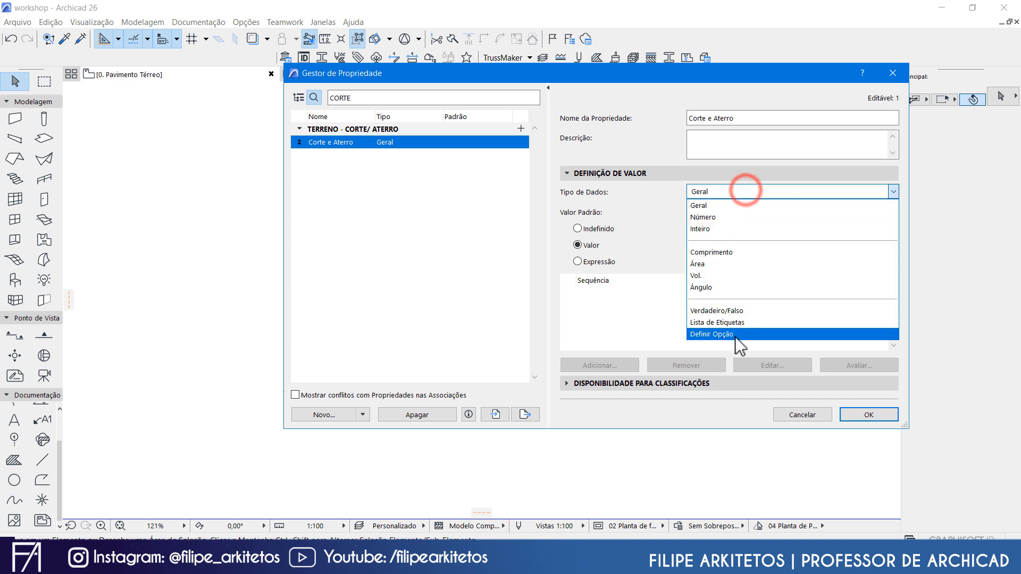
click(711, 333)
click(605, 256)
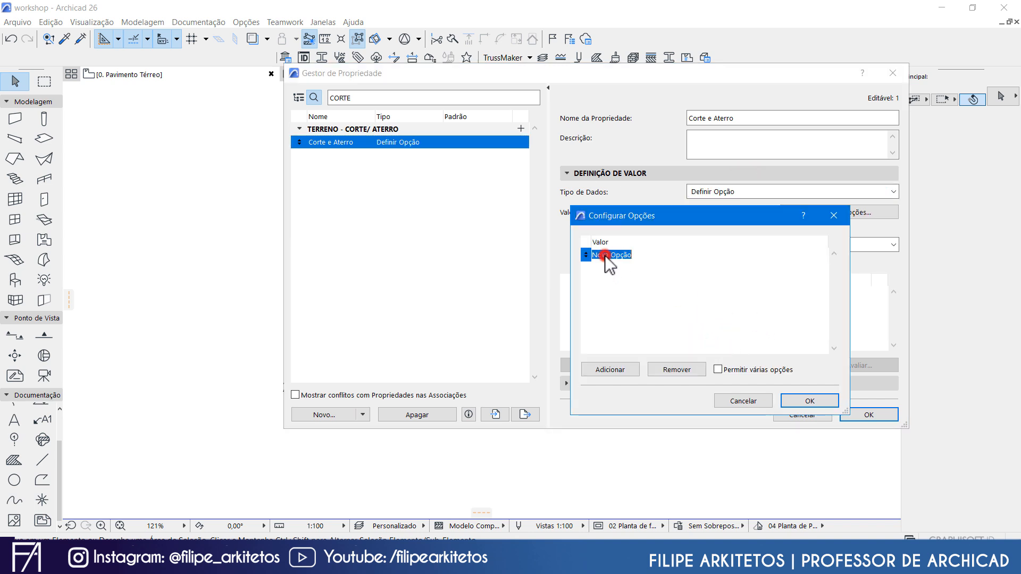
click(605, 256)
drag(635, 255, 574, 248)
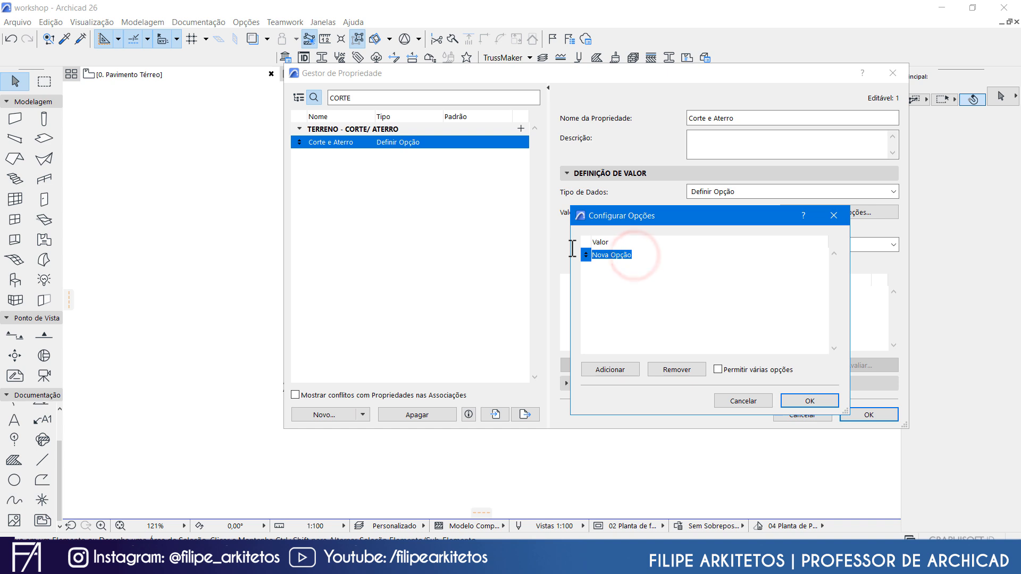
text(Natural)
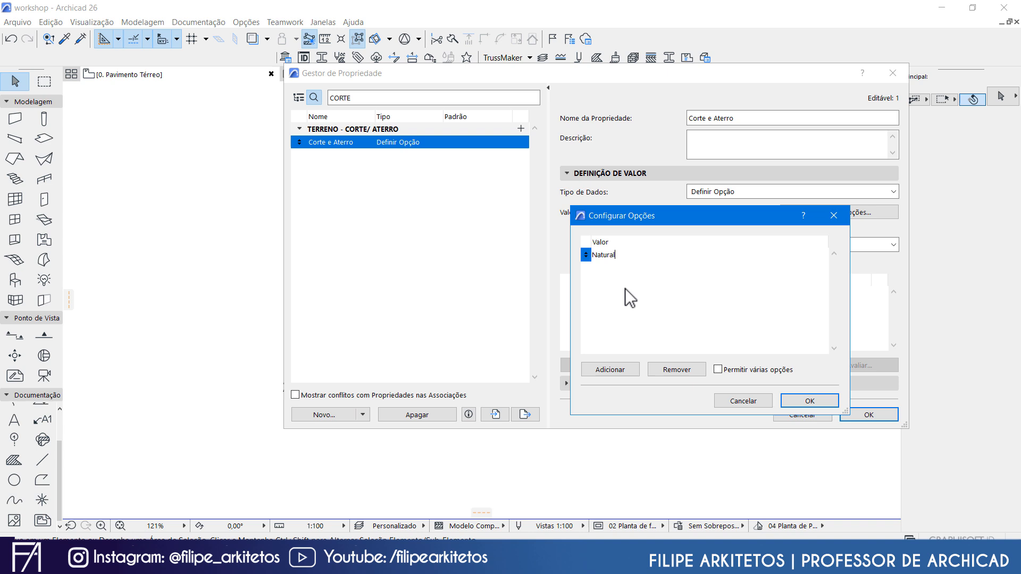
click(617, 370)
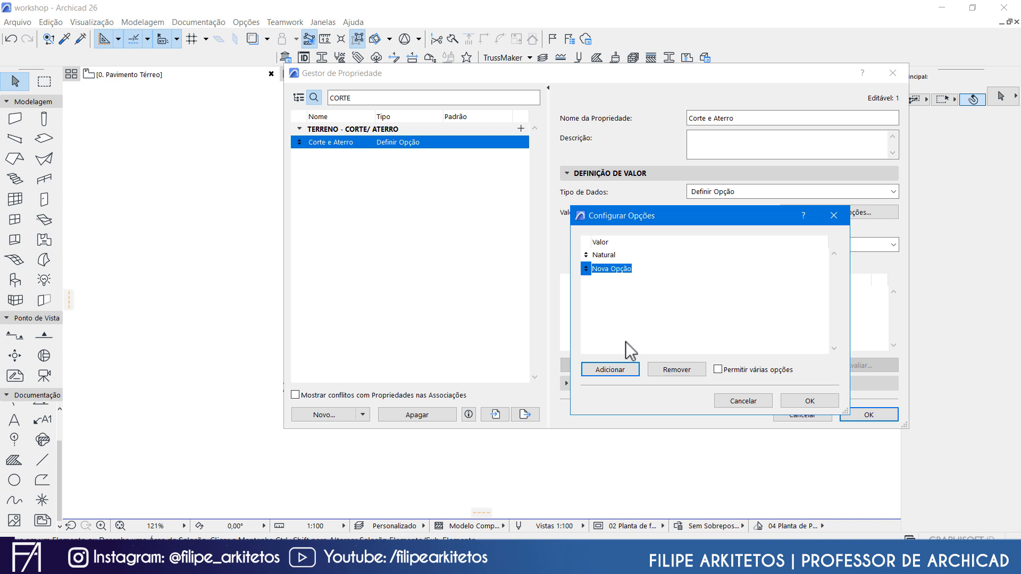
text(Corte)
click(610, 370)
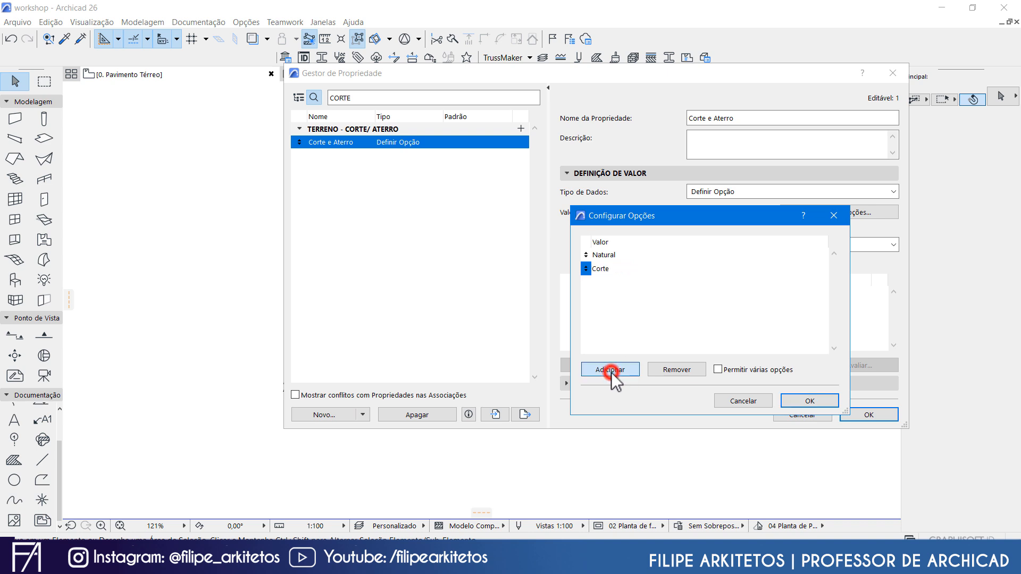
text(Aterro)
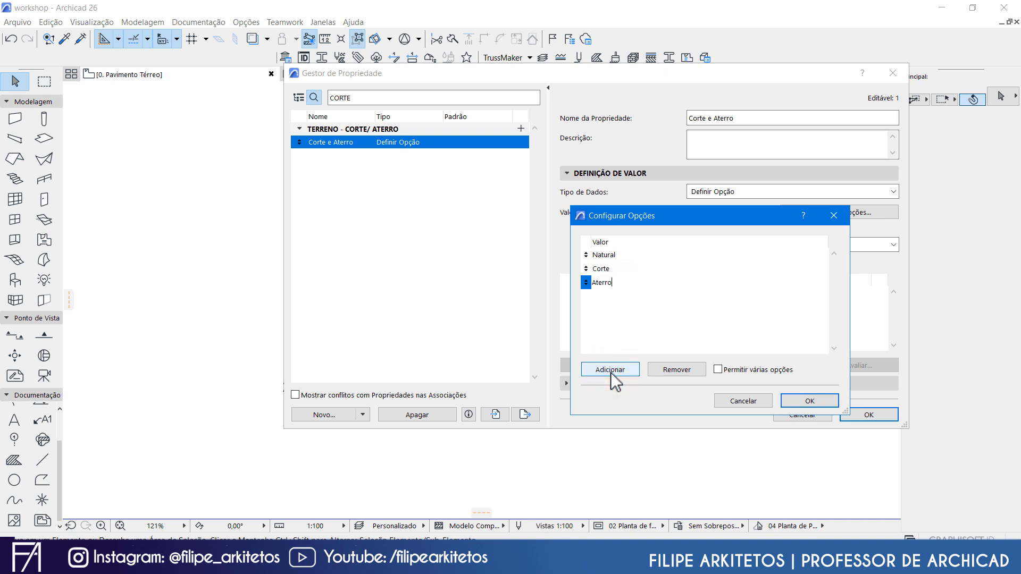
click(811, 407)
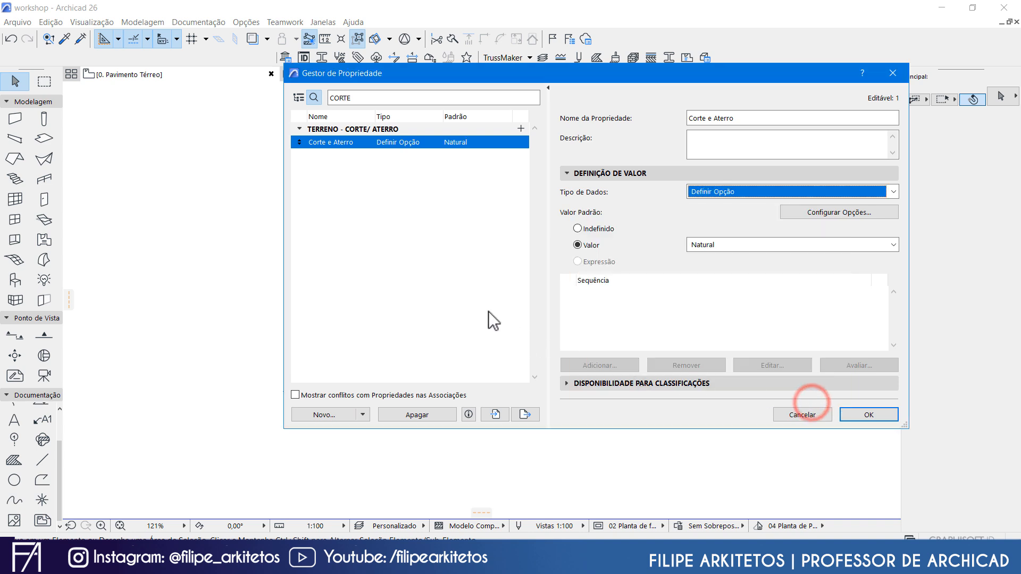
Add a property named "Volume em m³" to the TERRENO - CORTE/ ATERRO group
click(520, 129)
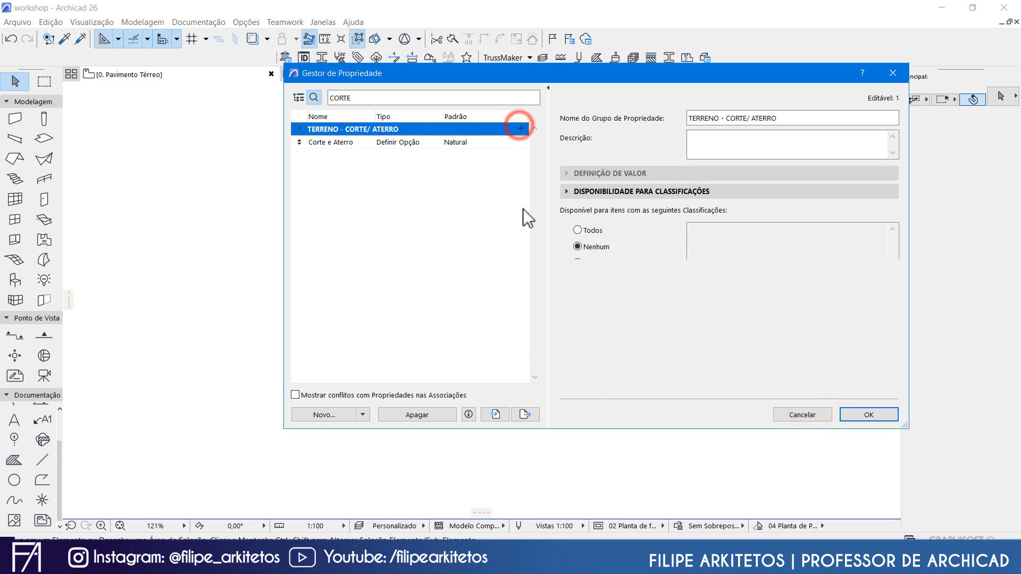
text(Volume em m³)
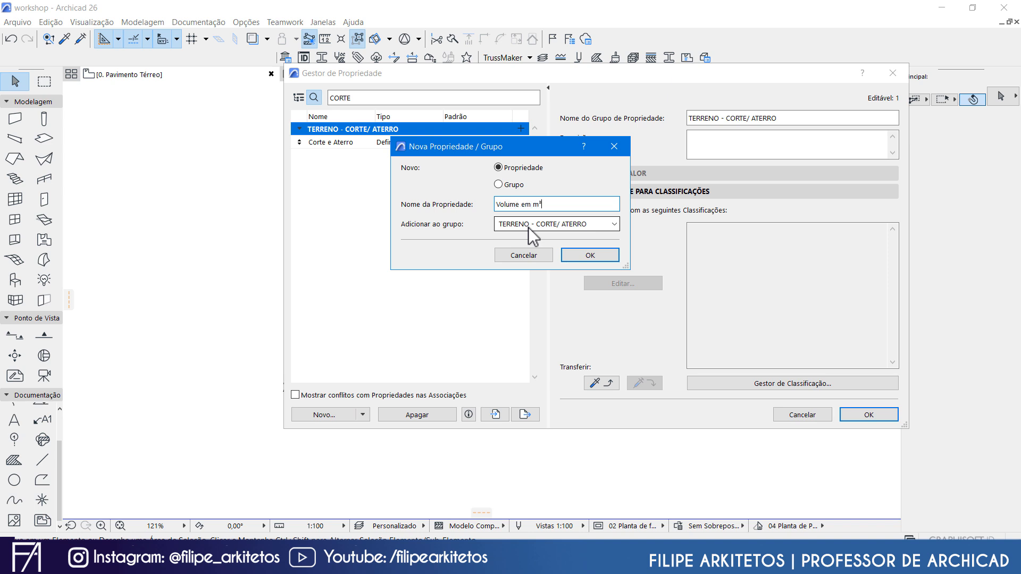
click(586, 256)
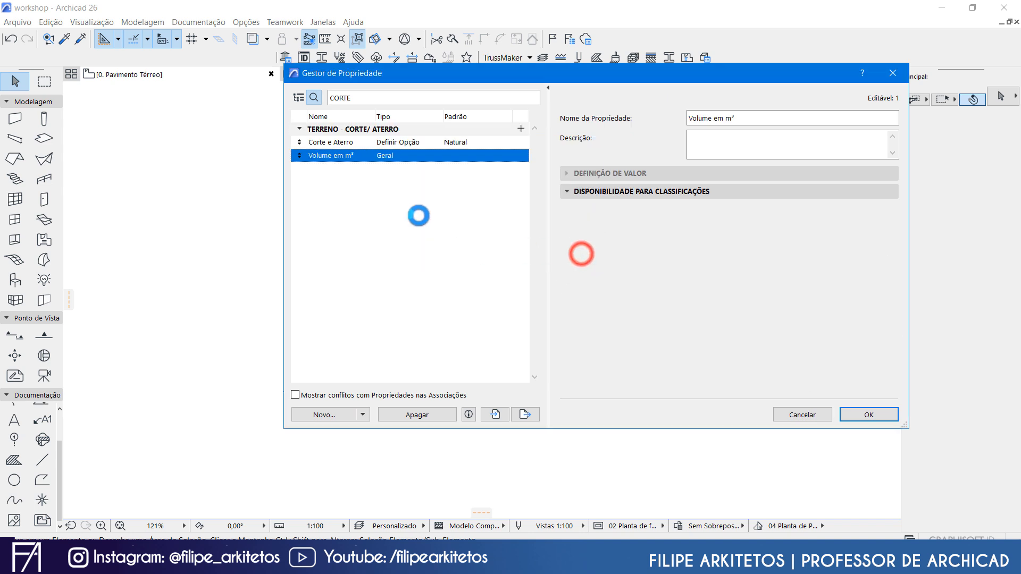
click(578, 262)
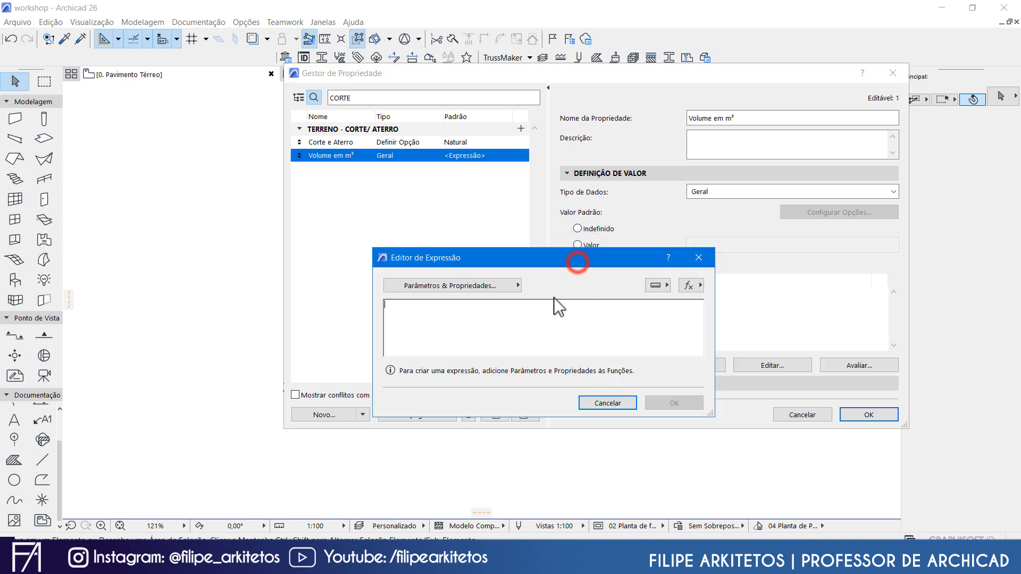
click(493, 284)
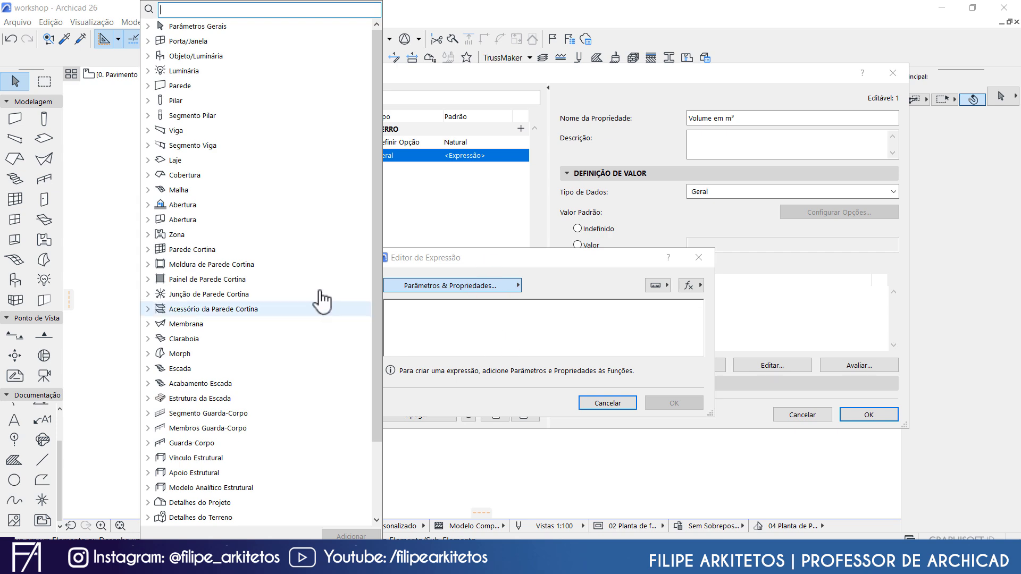
click(148, 25)
scroll(247, 341, down, 10)
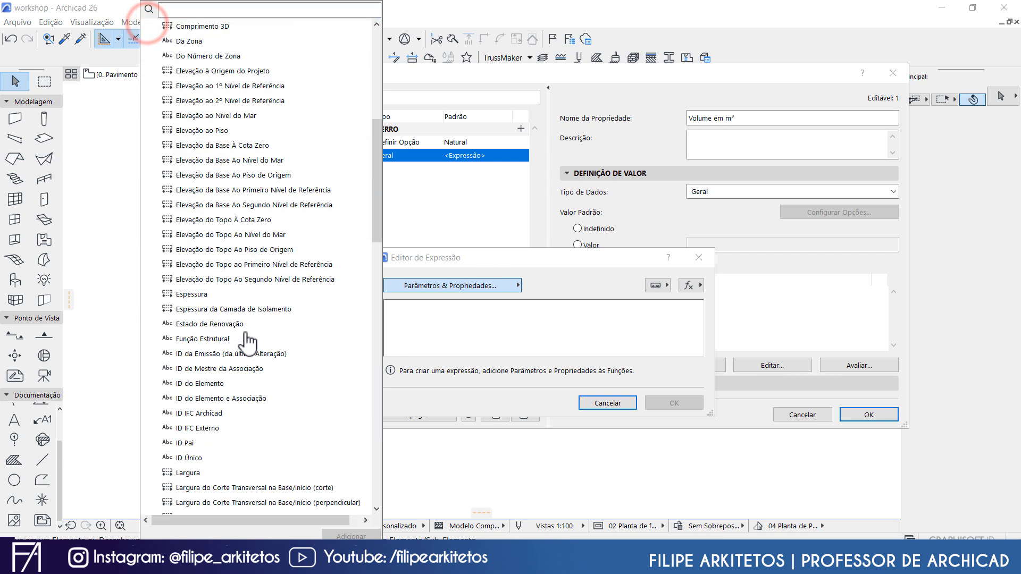
scroll(247, 341, down, 15)
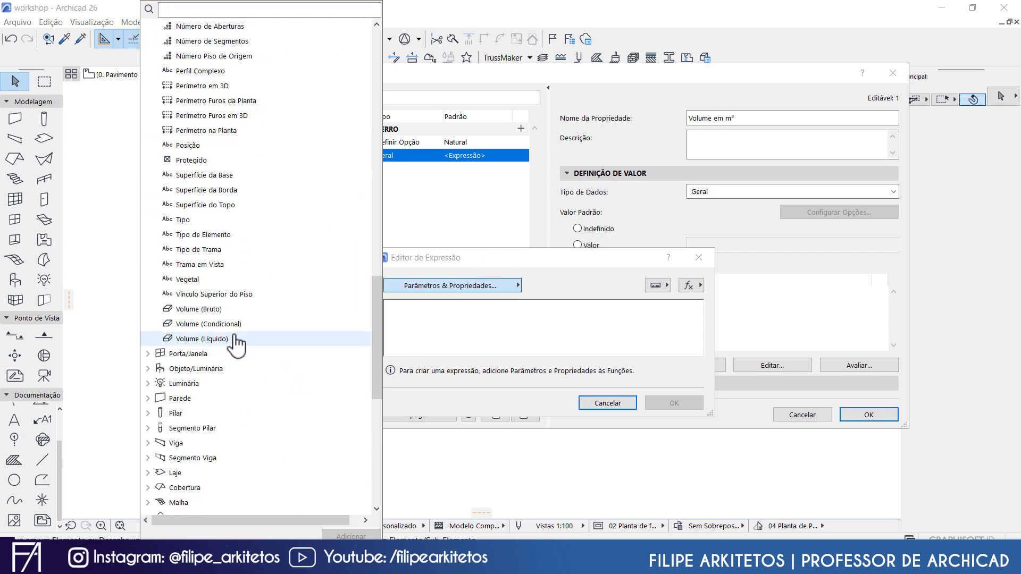
double_click(201, 339)
click(485, 323)
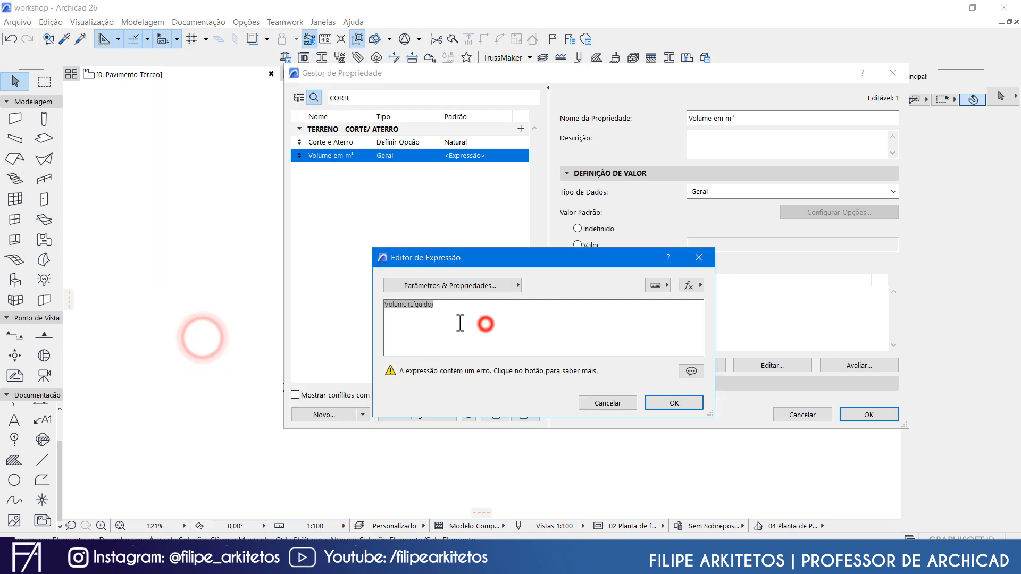
click(417, 327)
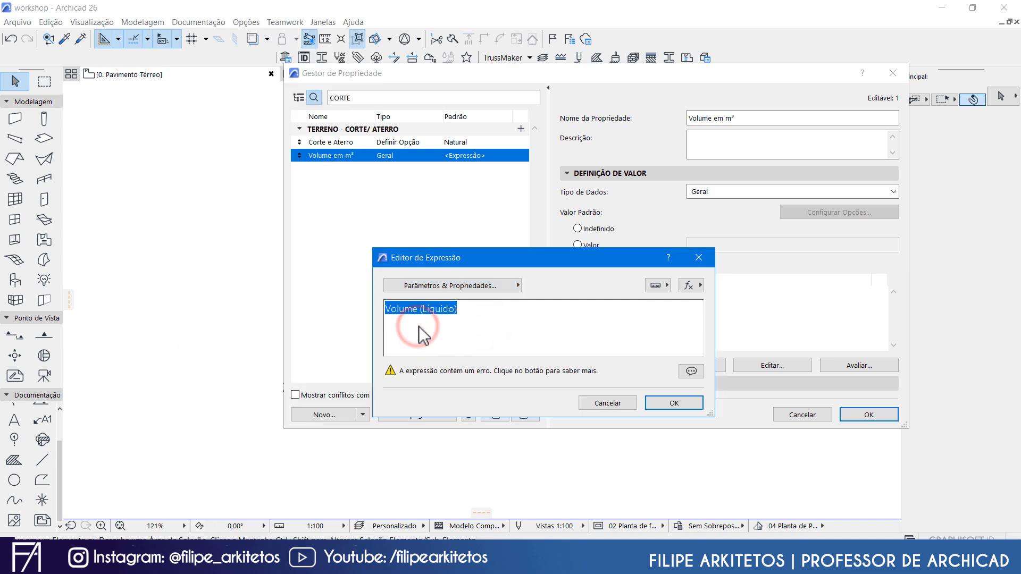
click(512, 328)
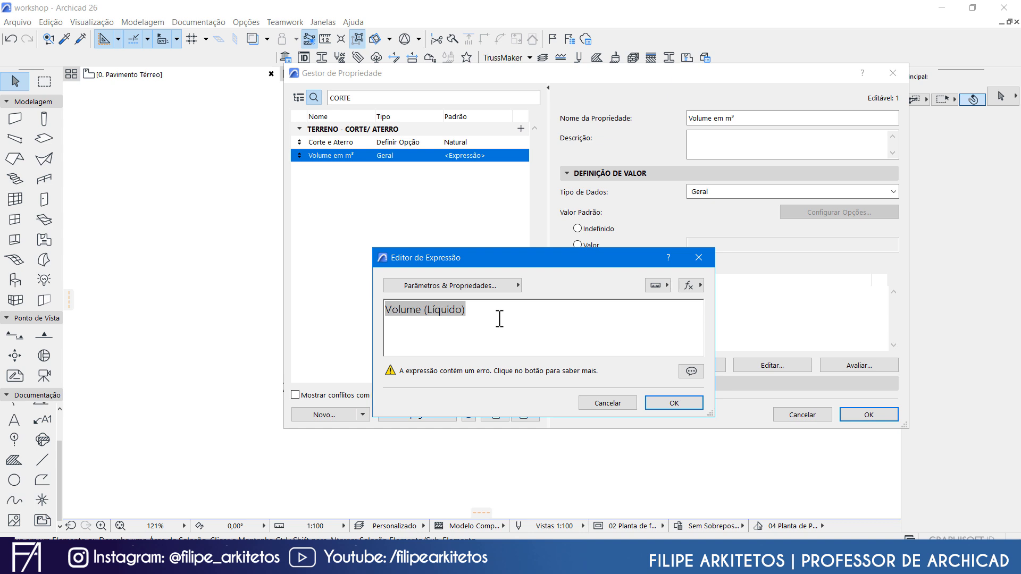
drag(504, 319, 401, 315)
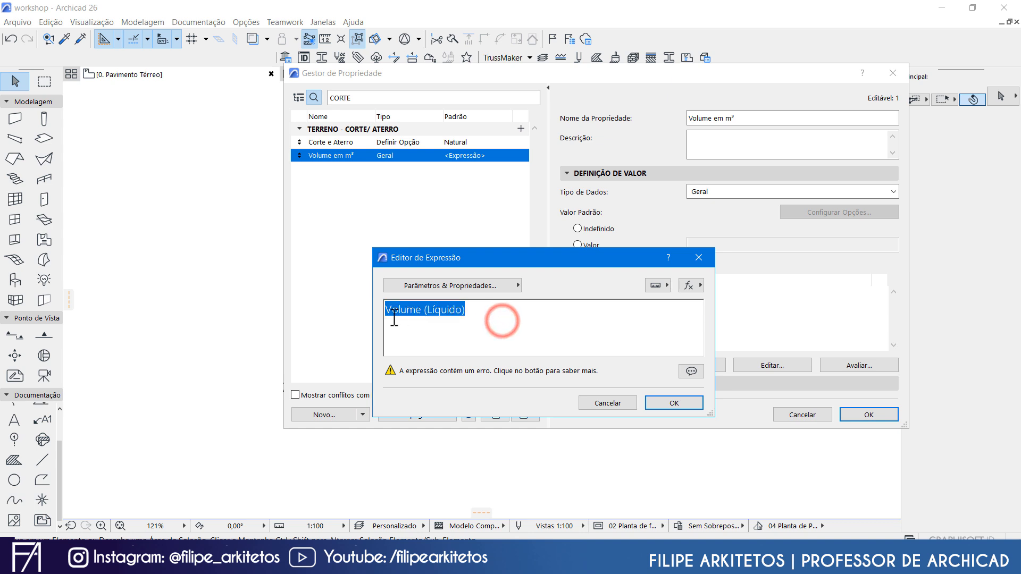
key(BackSpace)
click(699, 258)
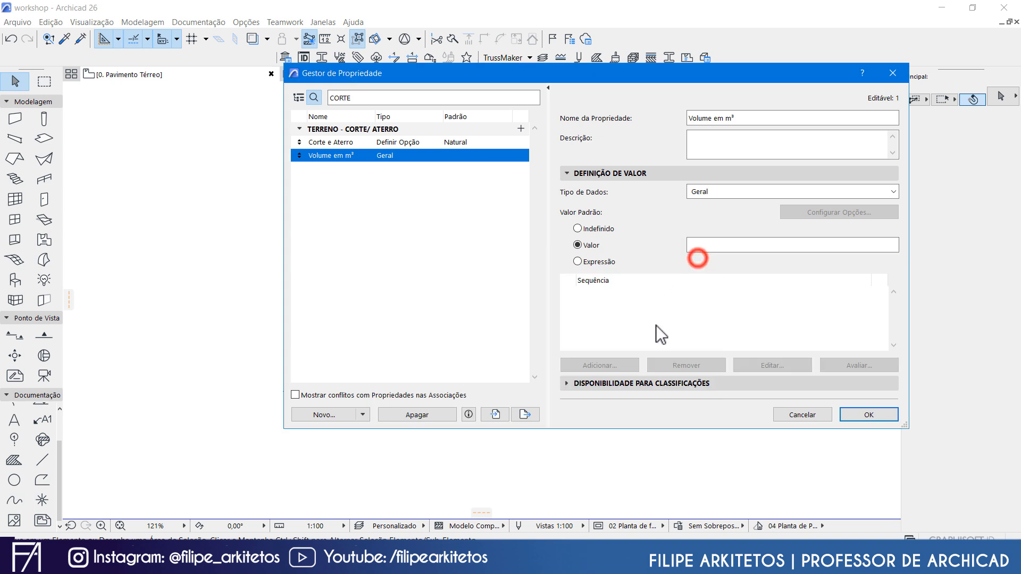
Make the TERRENO - CORTE/ ATERRO group available only for the Geometria de Terreno classification under Massa and confirm the property manager
click(368, 130)
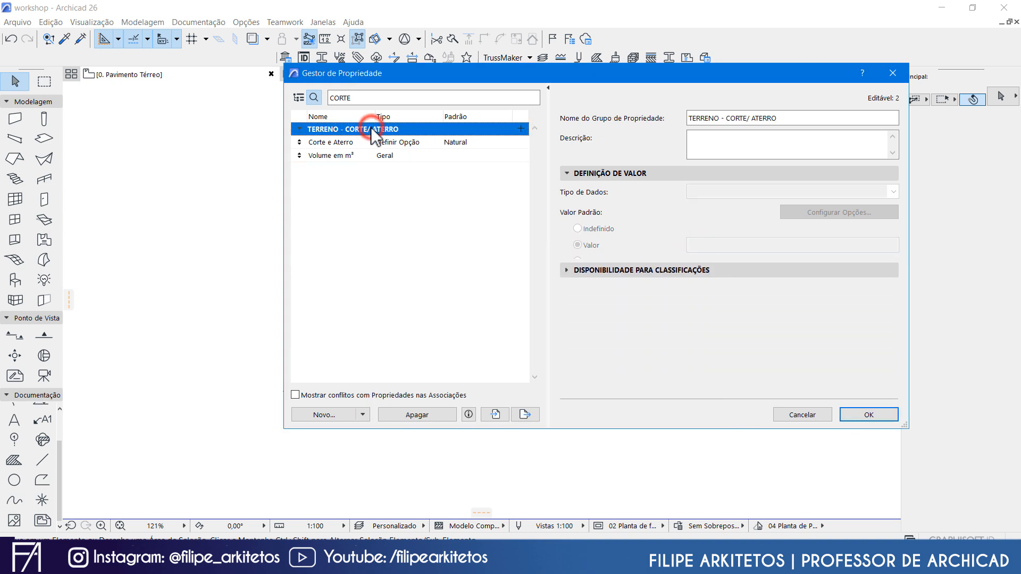
click(578, 263)
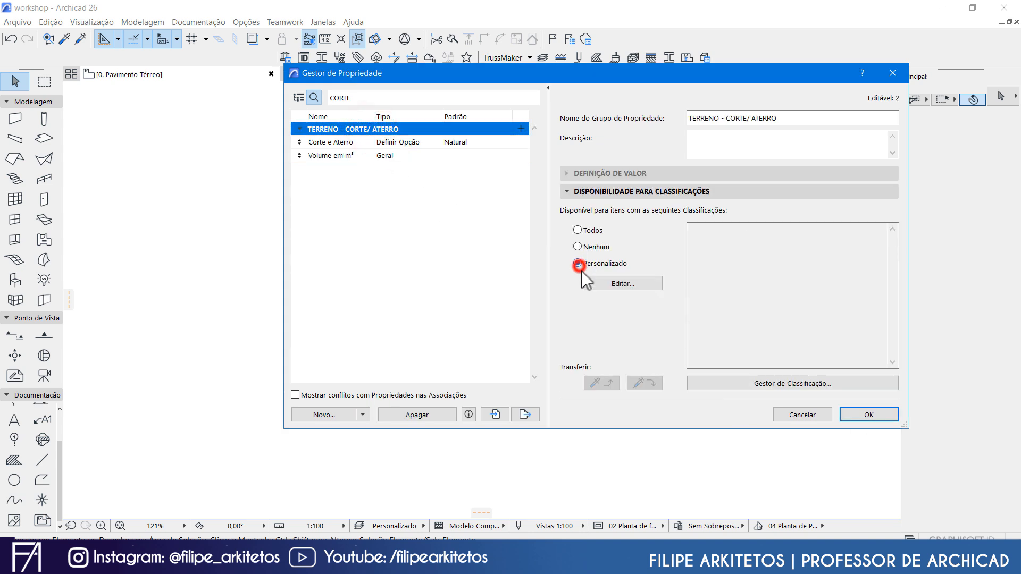
click(600, 283)
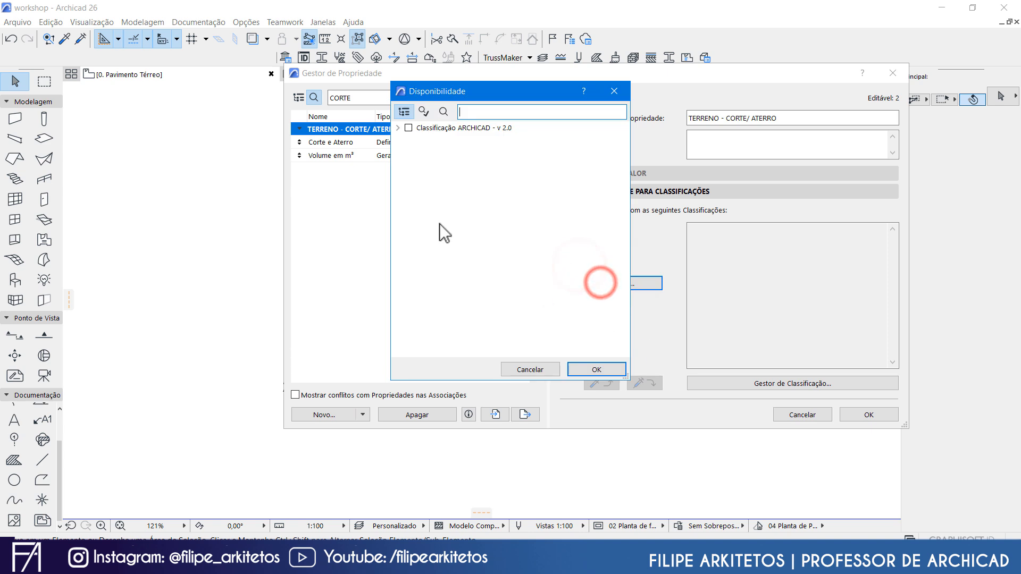
click(398, 127)
click(405, 166)
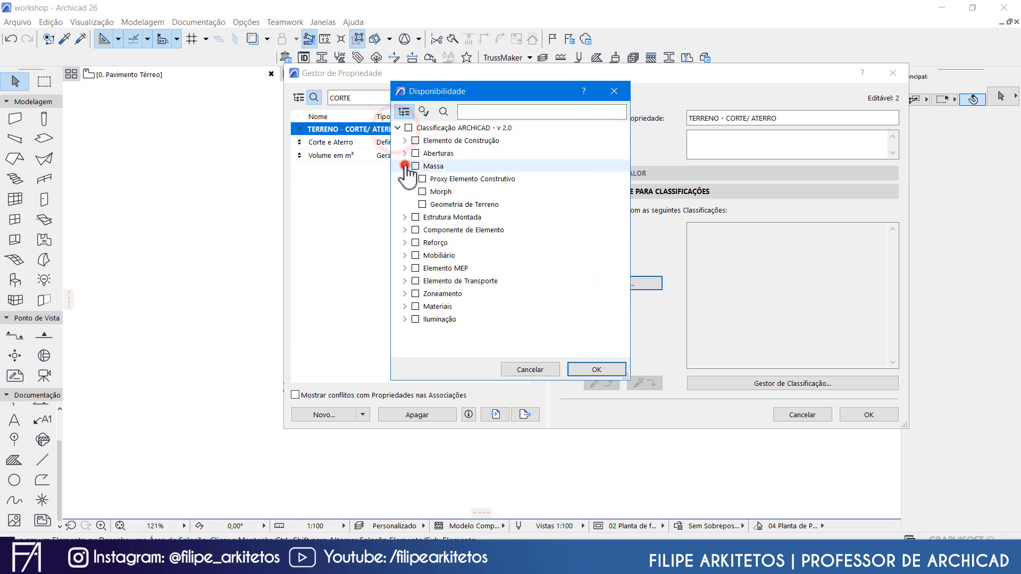
click(422, 204)
click(596, 370)
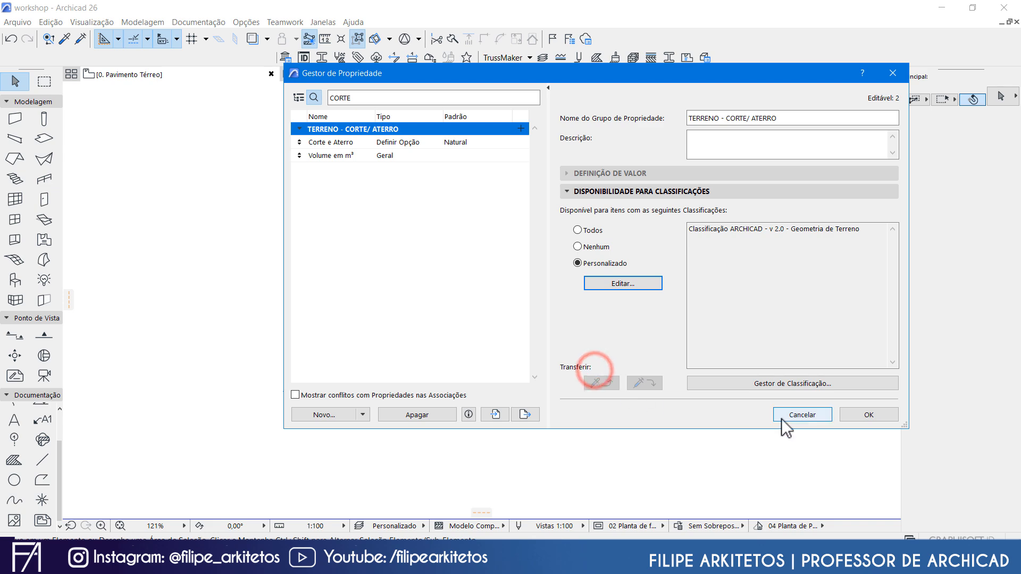
click(856, 416)
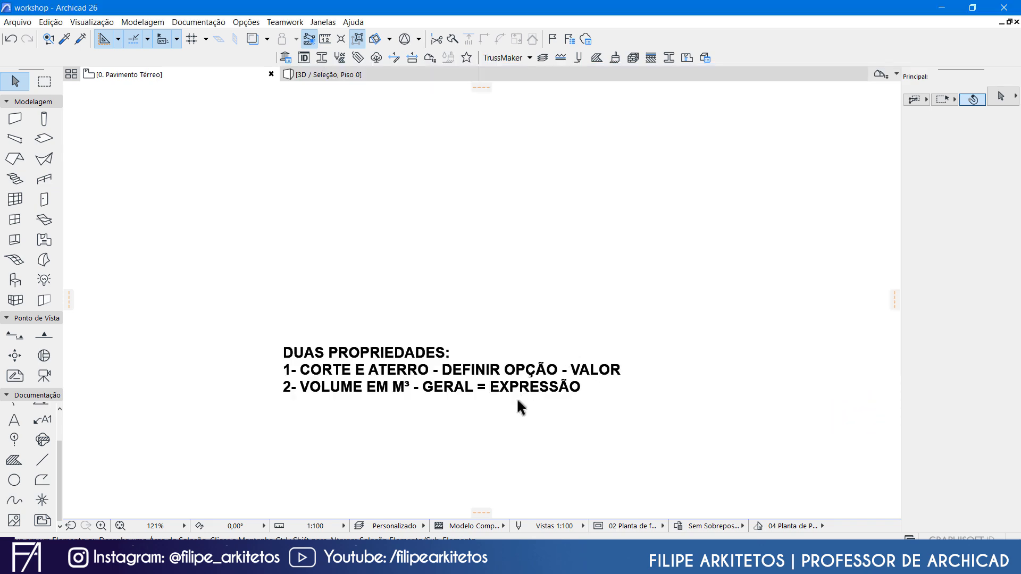
Correct the heading of note 3 to read "ROUNDUP - ARREDONDA O NÚMERO ACIMA ATÉ DUAS CASAS"
middle_drag(517, 403, 488, 119)
scroll(412, 140, down, 2)
middle_drag(518, 334, 510, 383)
scroll(510, 383, up, 2)
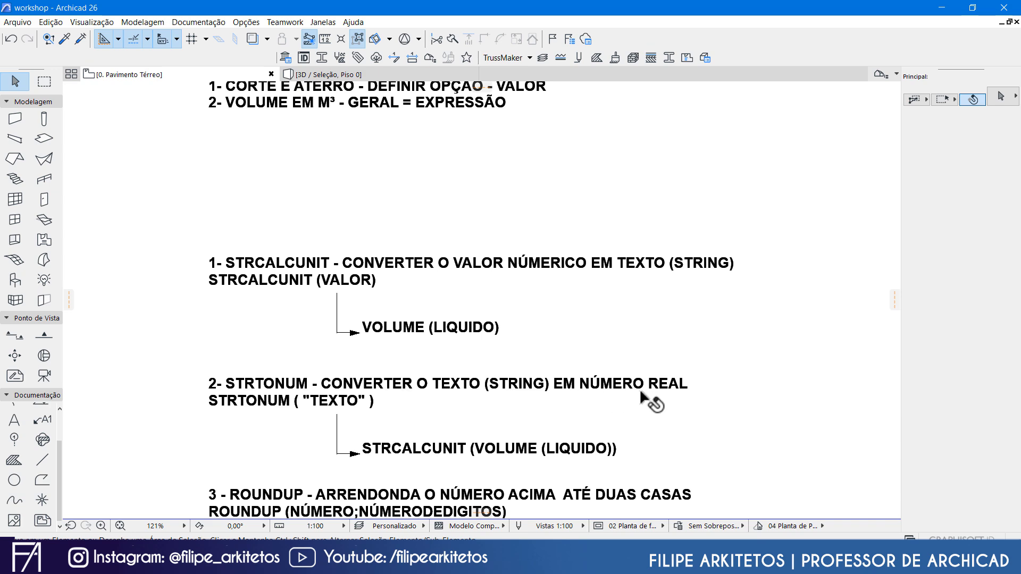
mouse_move(345, 409)
middle_down()
mouse_move(345, 335)
mouse_move(259, 307)
middle_up()
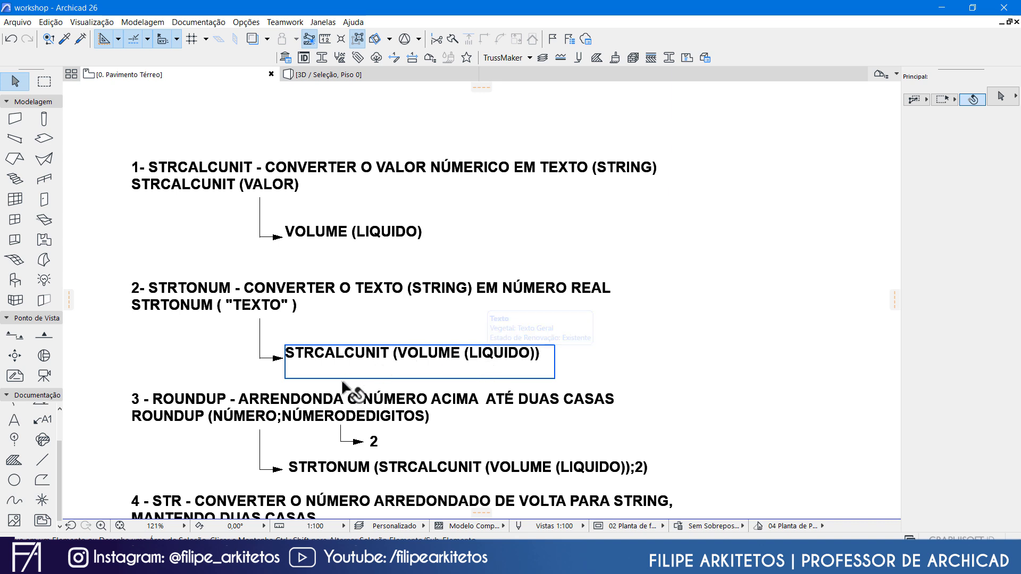
double_click(289, 400)
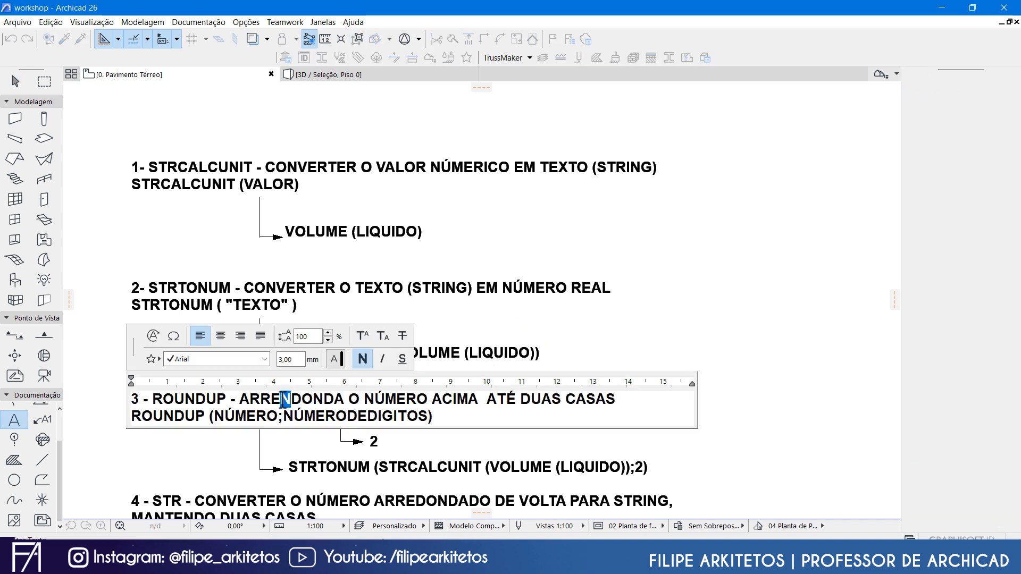
key(Delete)
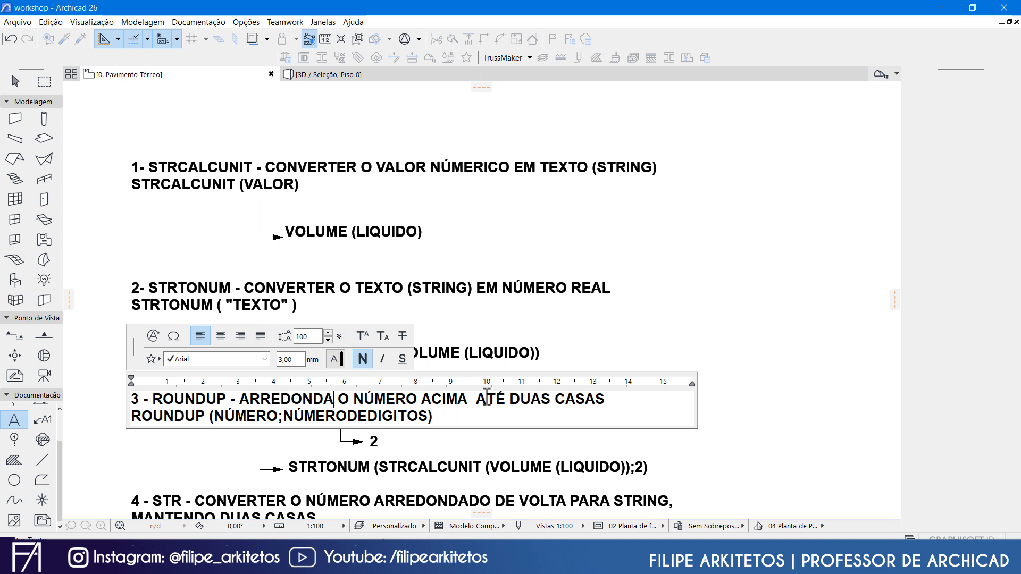
key(Delete)
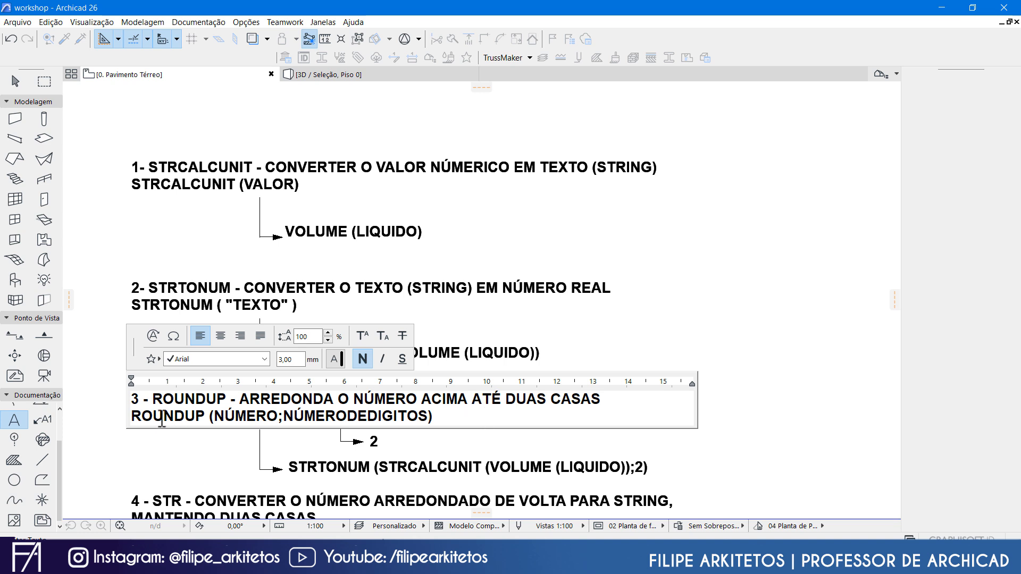
click(153, 450)
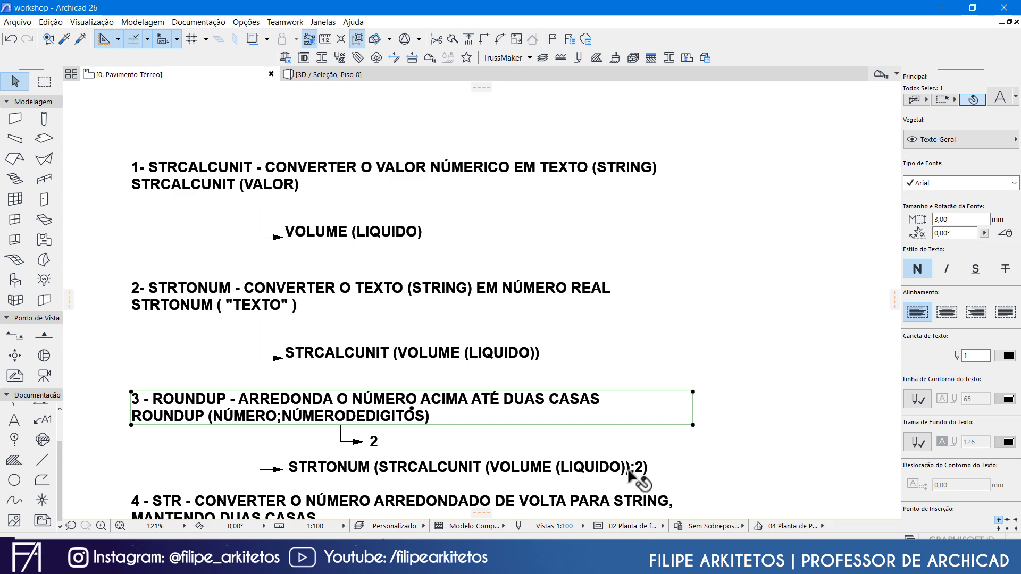
Remove the extra " ;2)" from the end of the ROUNDUP formula under note 4
middle_drag(402, 408, 399, 302)
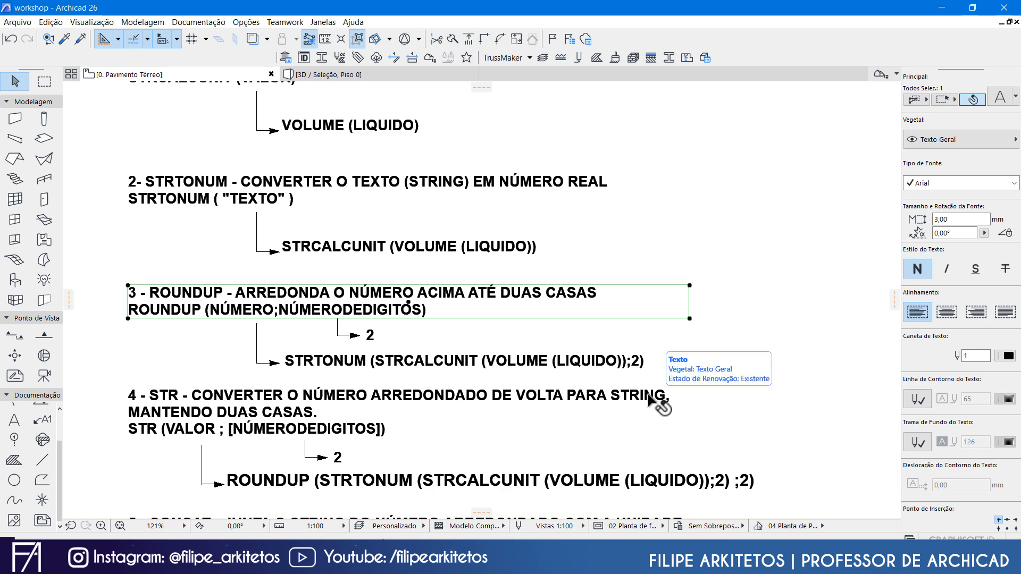
scroll(300, 419, up, 4)
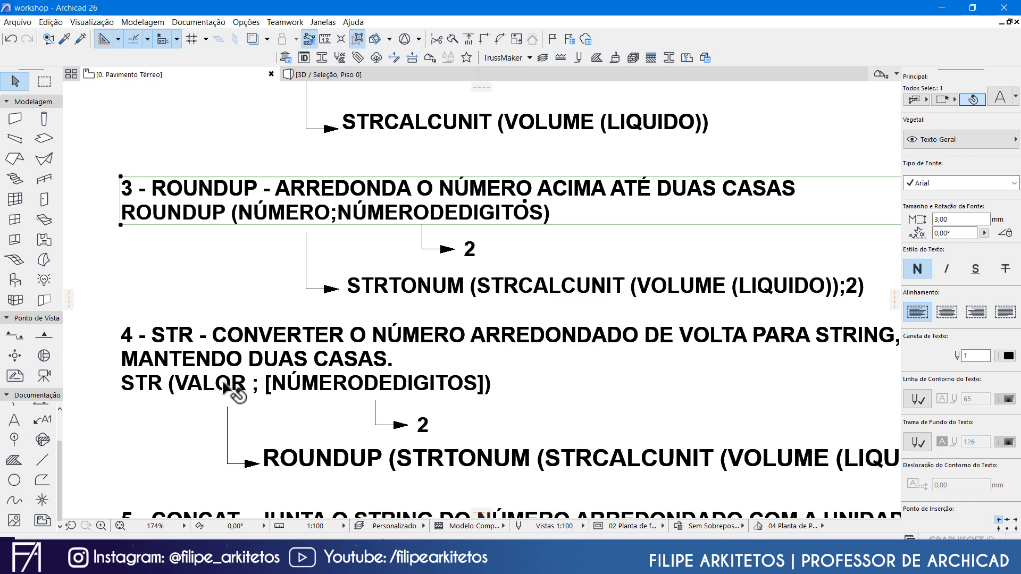
scroll(211, 394, down, 2)
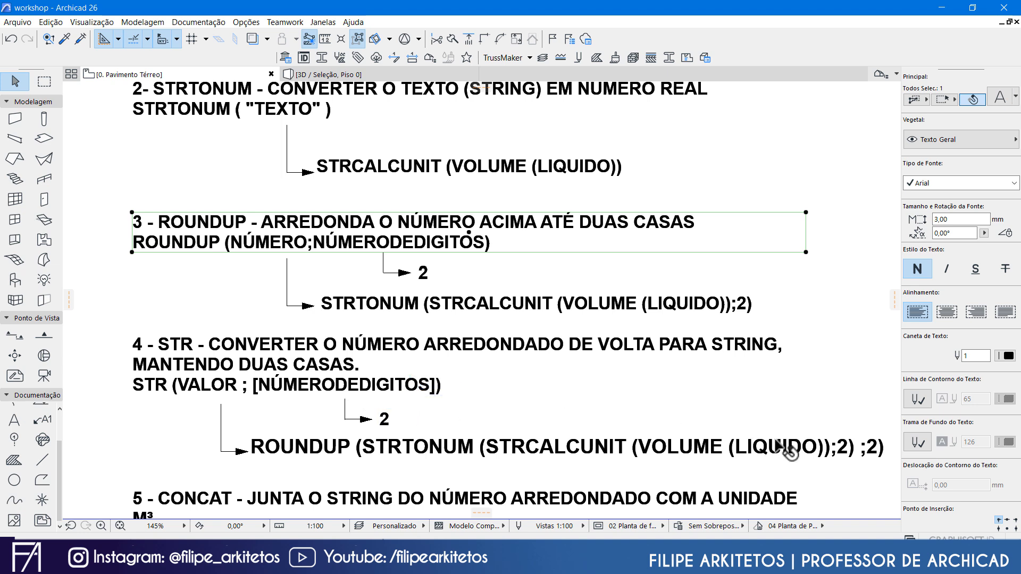
middle_drag(791, 447, 700, 420)
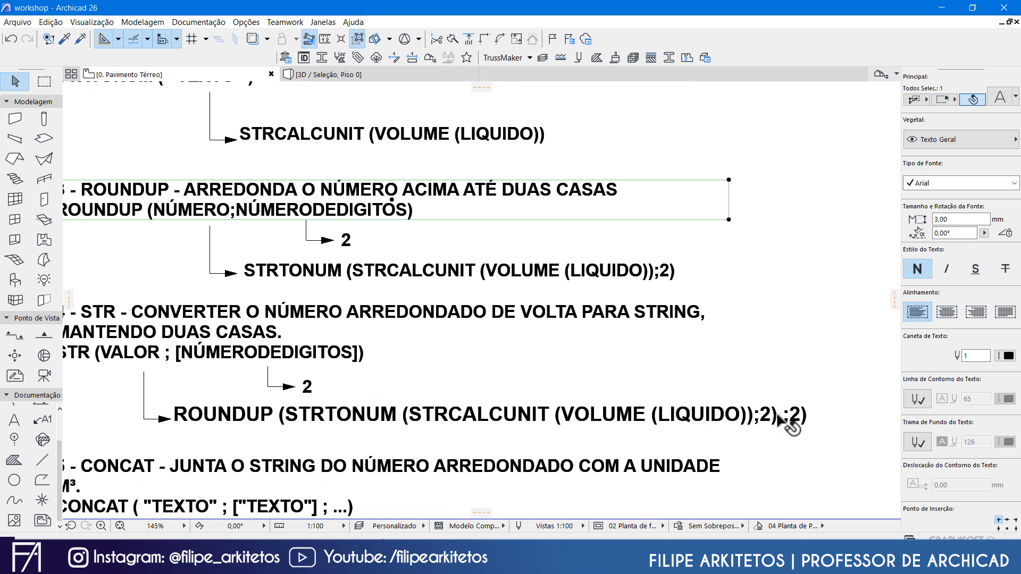
click(791, 425)
double_click(791, 425)
drag(778, 416, 803, 416)
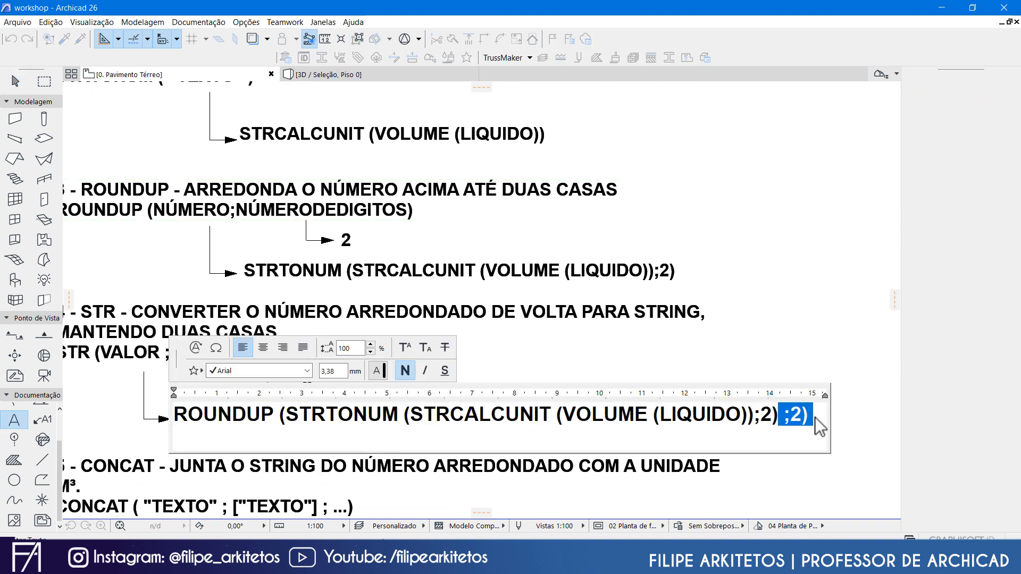
key(BackSpace)
click(809, 337)
Shorten the formula under note 3 to "STRTONUM (STRCALCUNIT (VOLUME (LIQUIDO))"
scroll(807, 372, down, 2)
scroll(806, 372, down, 1)
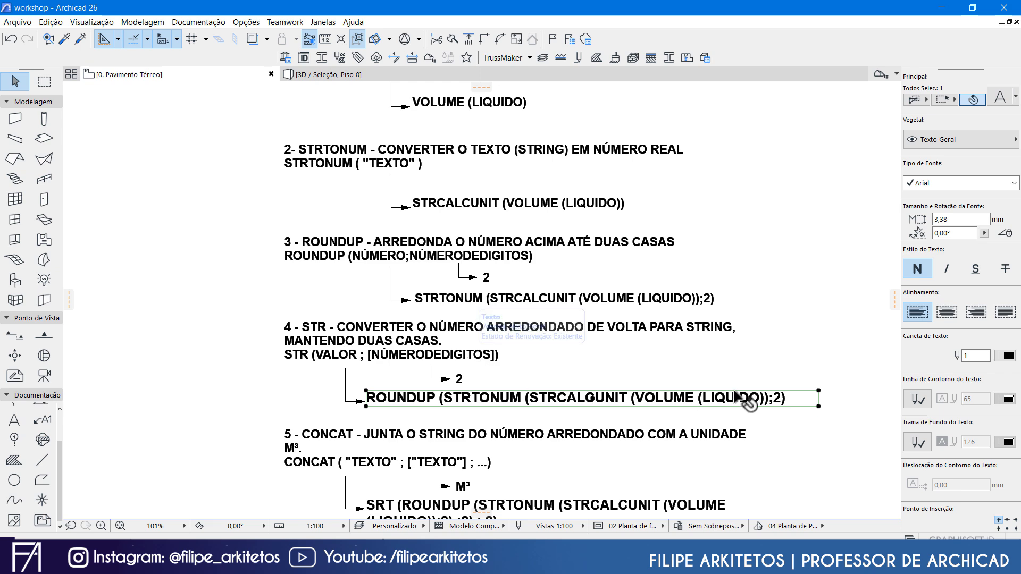
scroll(711, 301, up, 3)
double_click(710, 306)
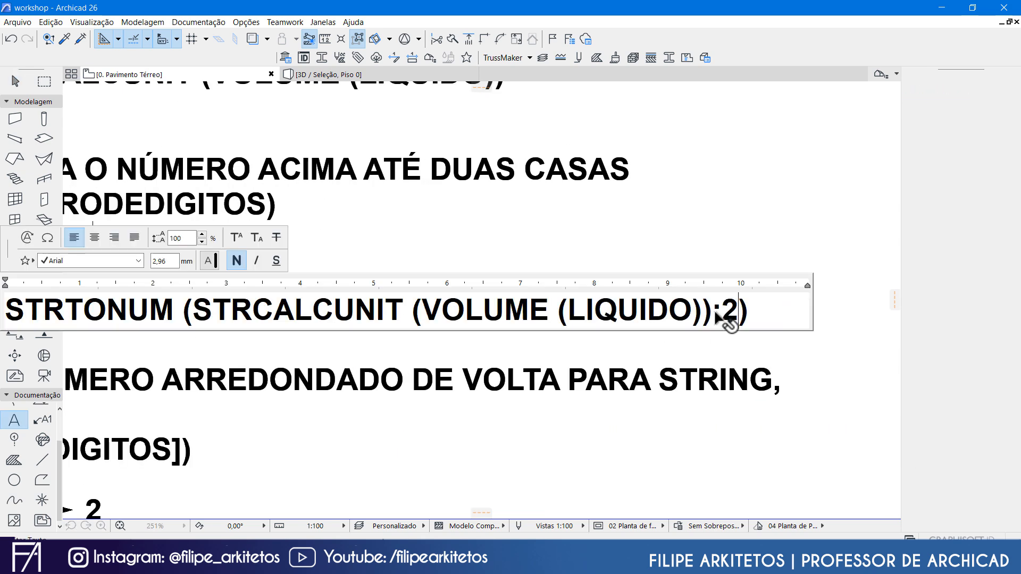
double_click(721, 311)
key(shift+Left)
key(Delete)
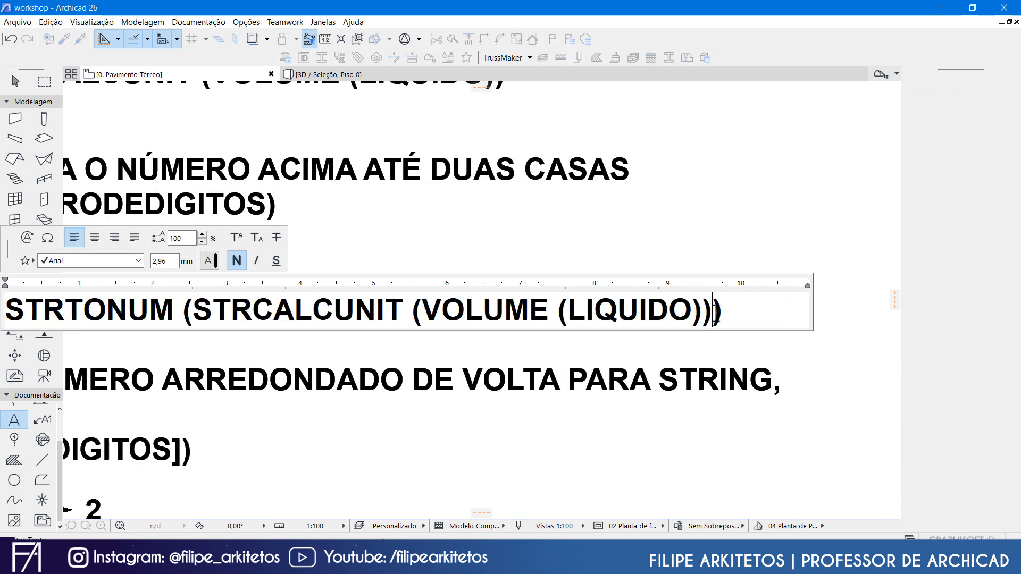
key(Delete)
click(707, 355)
scroll(707, 356, down, 3)
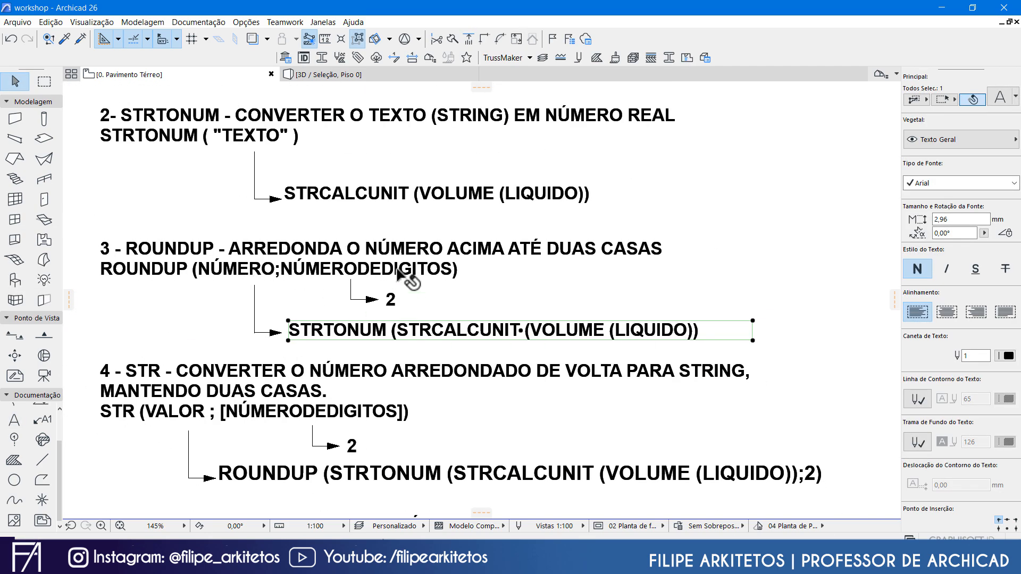
Review function notes 1 to 5 and the complete CONCAT formula written below them
scroll(425, 272, down, 2)
scroll(426, 272, down, 1)
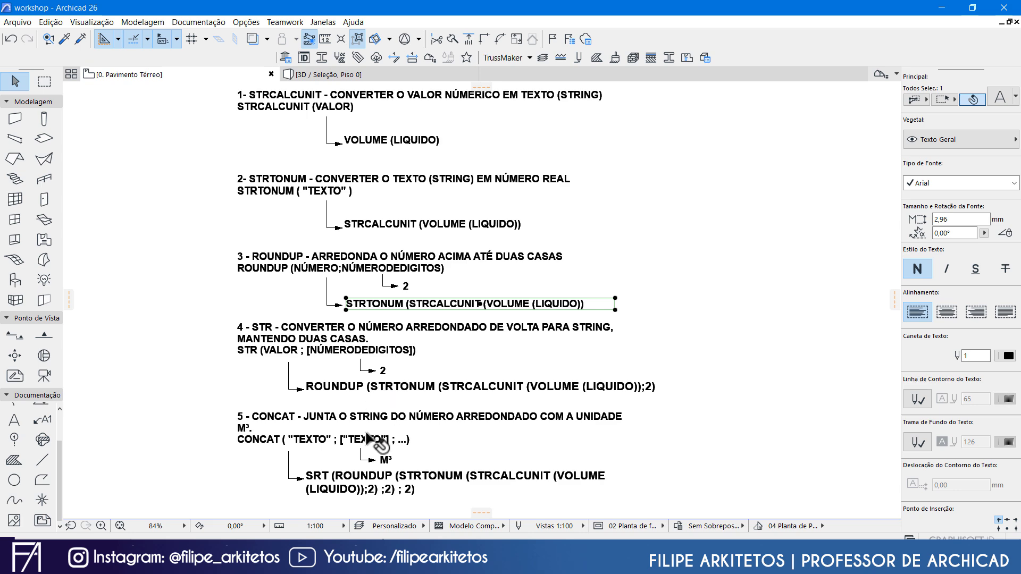
middle_drag(375, 441, 367, 378)
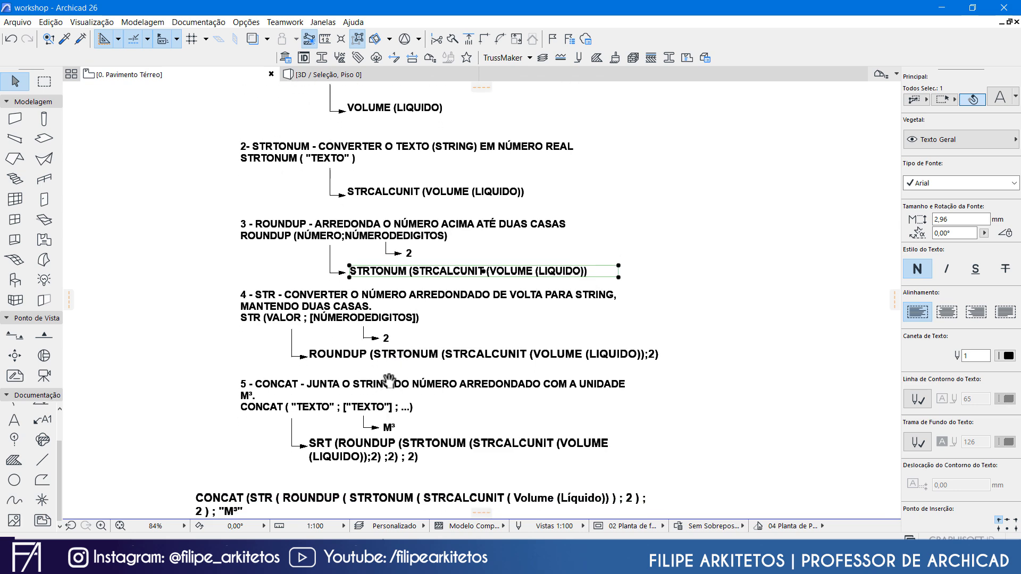
scroll(349, 399, up, 3)
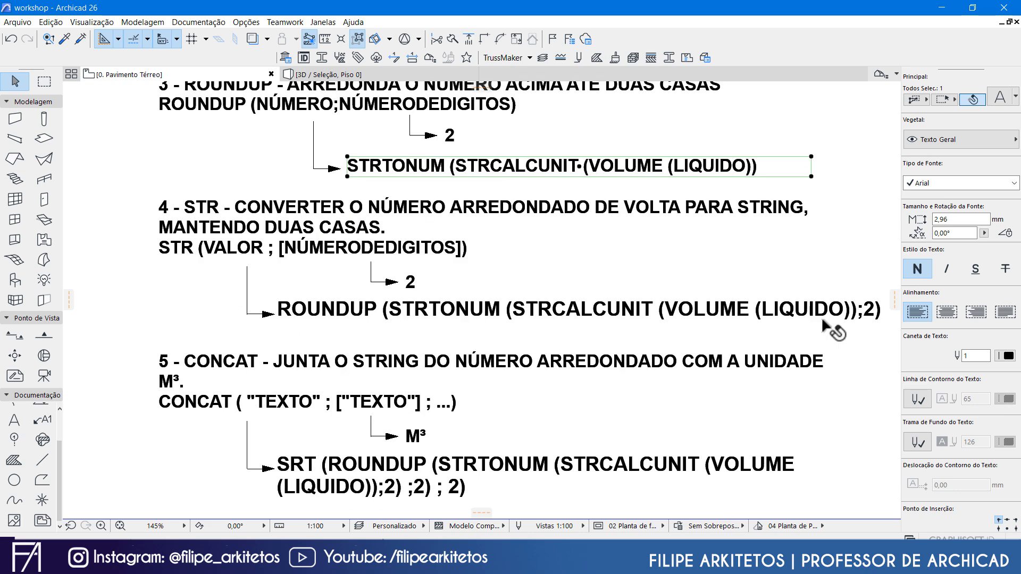
scroll(829, 330, down, 1)
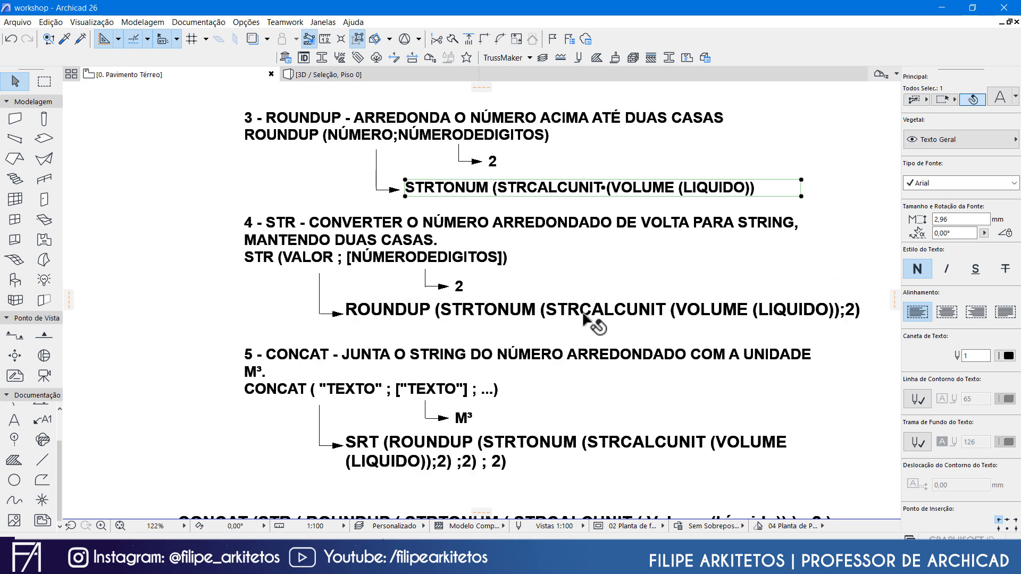
middle_drag(460, 356, 411, 344)
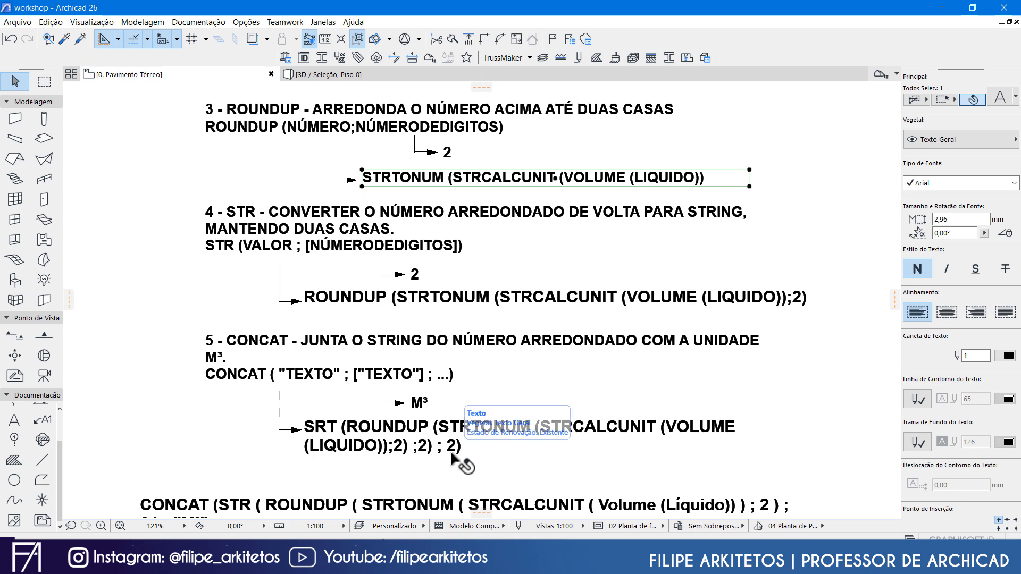
middle_drag(456, 436, 449, 365)
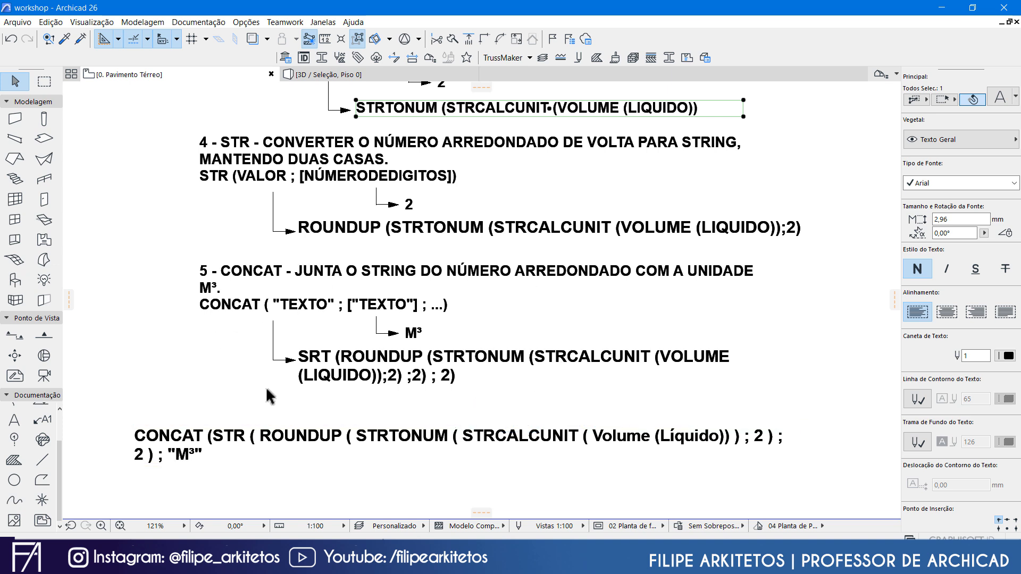
scroll(346, 464, down, 4)
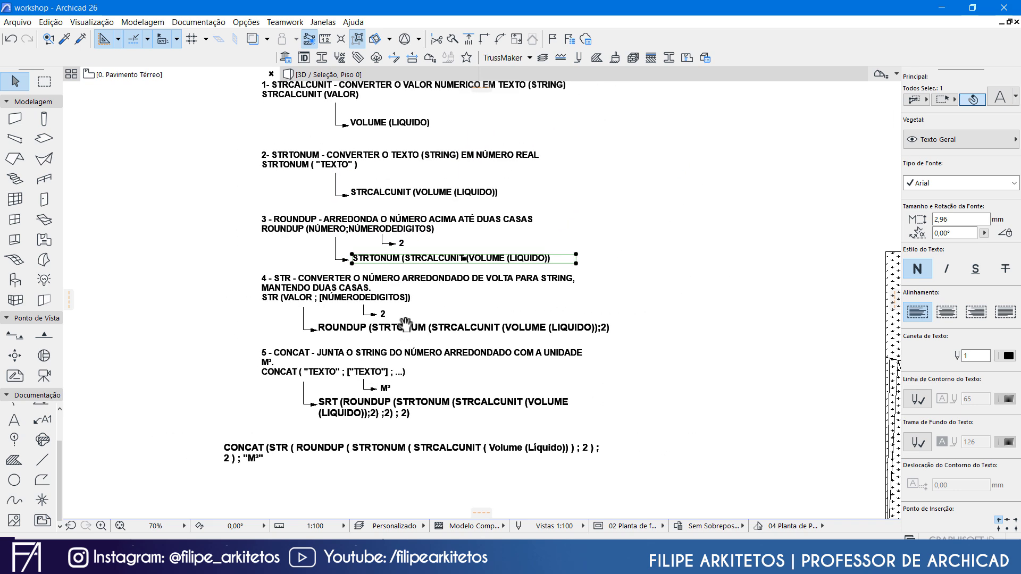
middle_drag(405, 324, 371, 379)
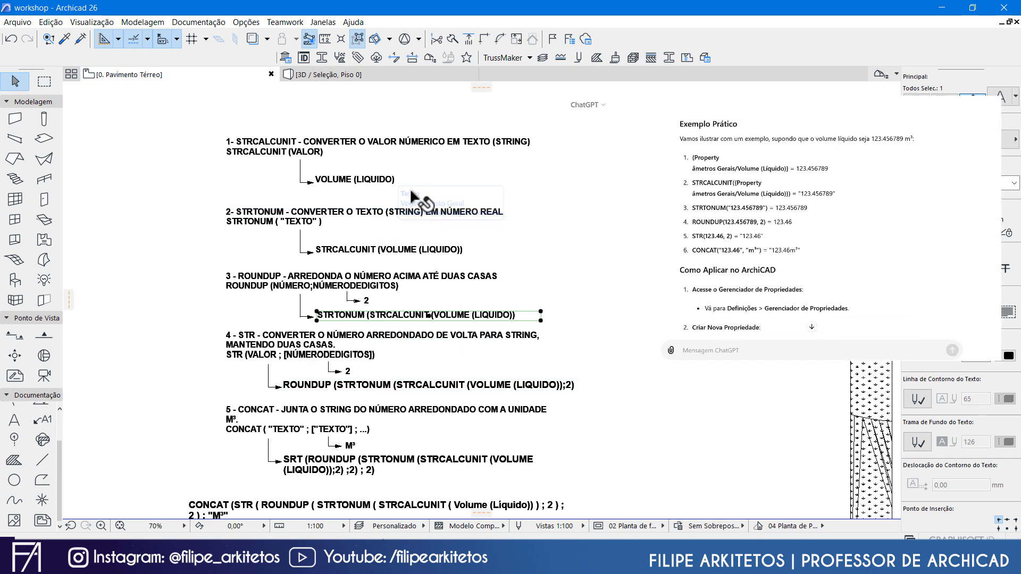
middle_drag(409, 196, 287, 215)
Switch the default value of the Volume em m³ property to an expression and enlarge the expression editor beside the notes
click(246, 22)
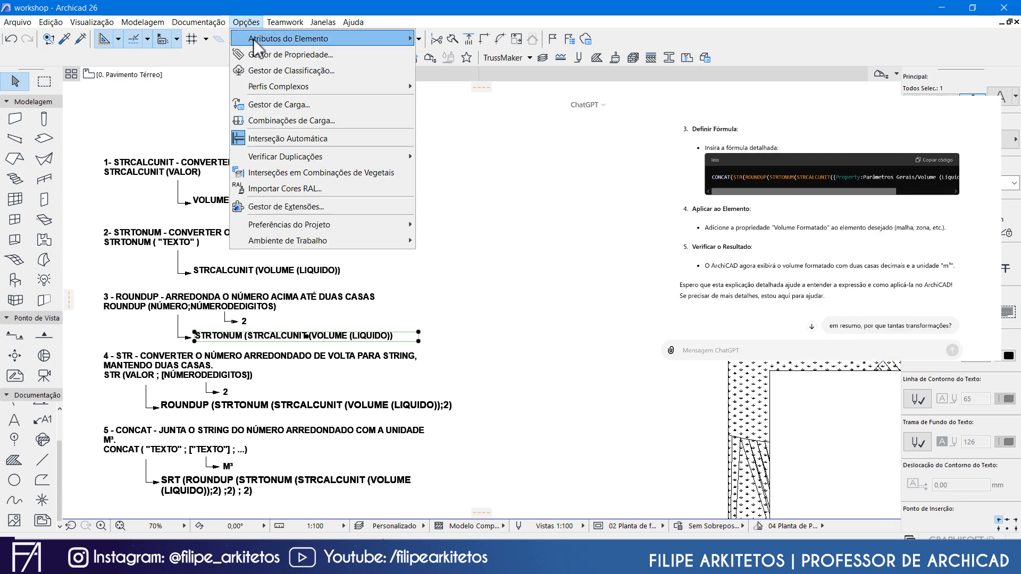
click(277, 55)
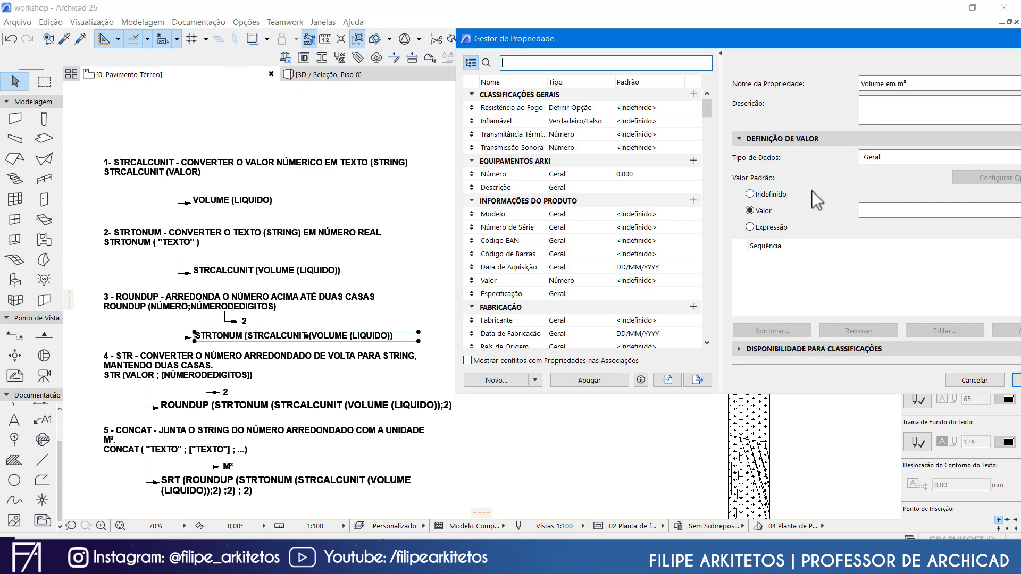
click(768, 227)
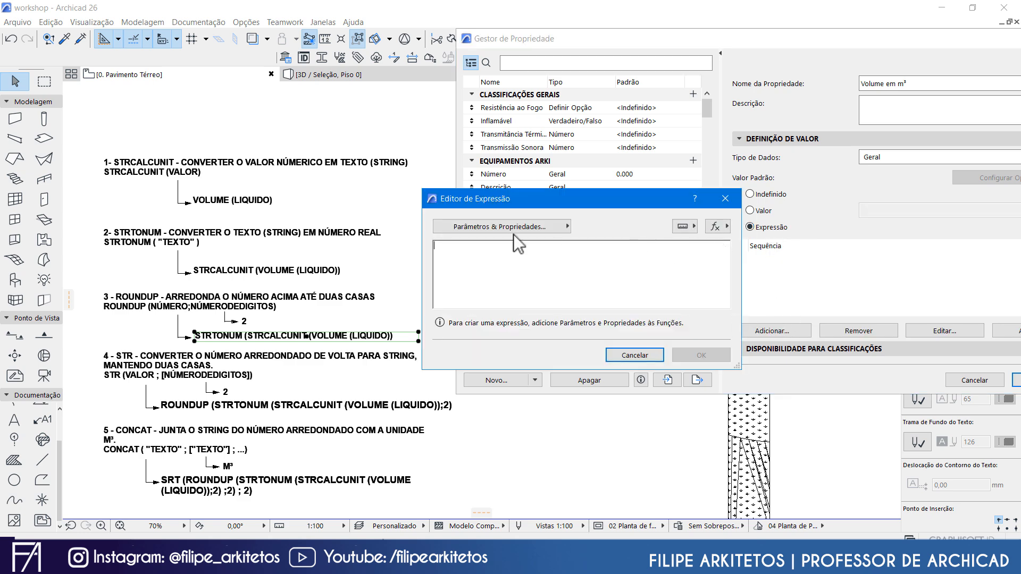
drag(554, 200, 564, 112)
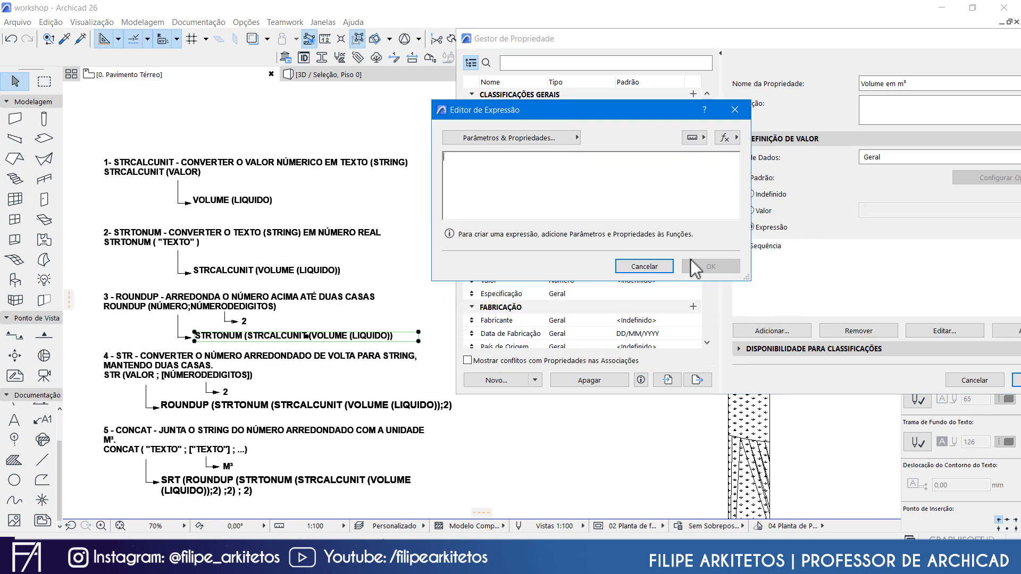
drag(748, 278, 914, 323)
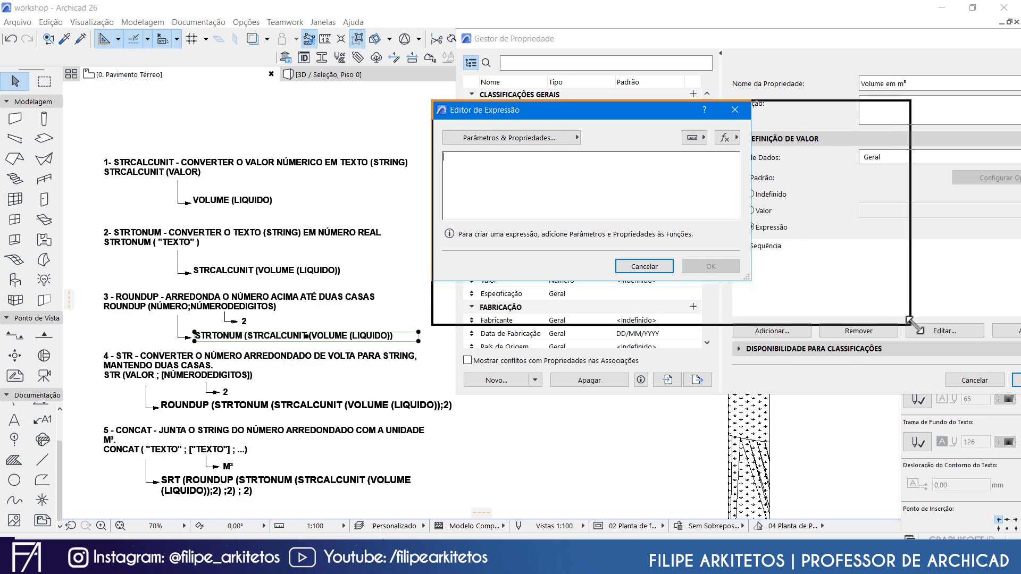
Add the STRCALCUNIT data conversion function to the empty expression and enlarge the expression text
click(895, 138)
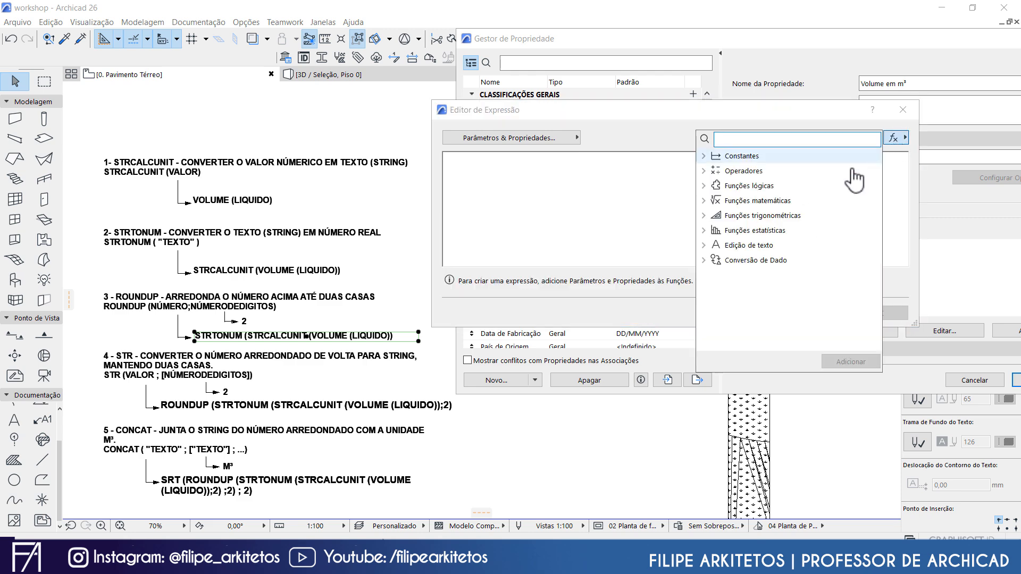
click(703, 260)
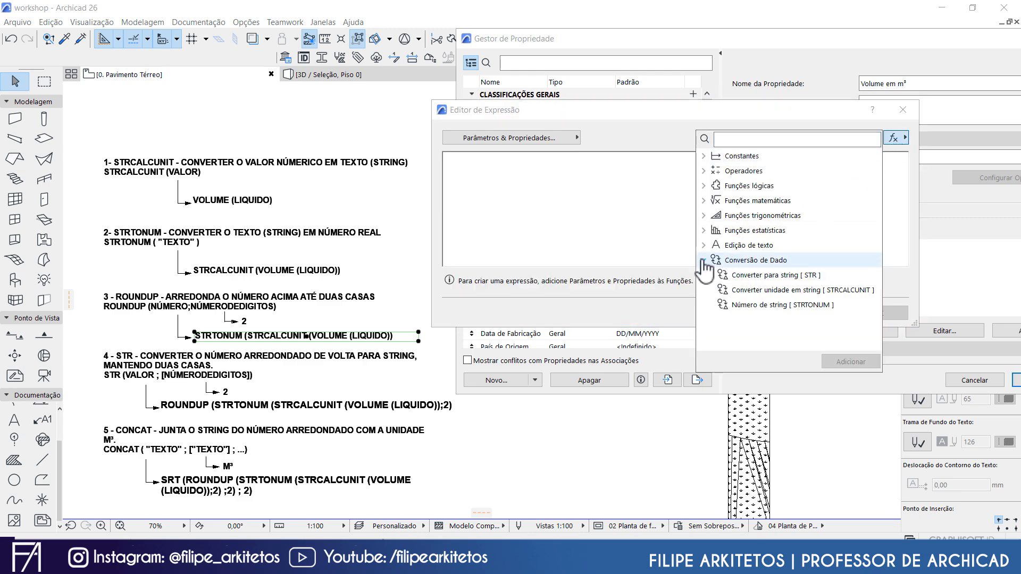
double_click(754, 291)
click(559, 199)
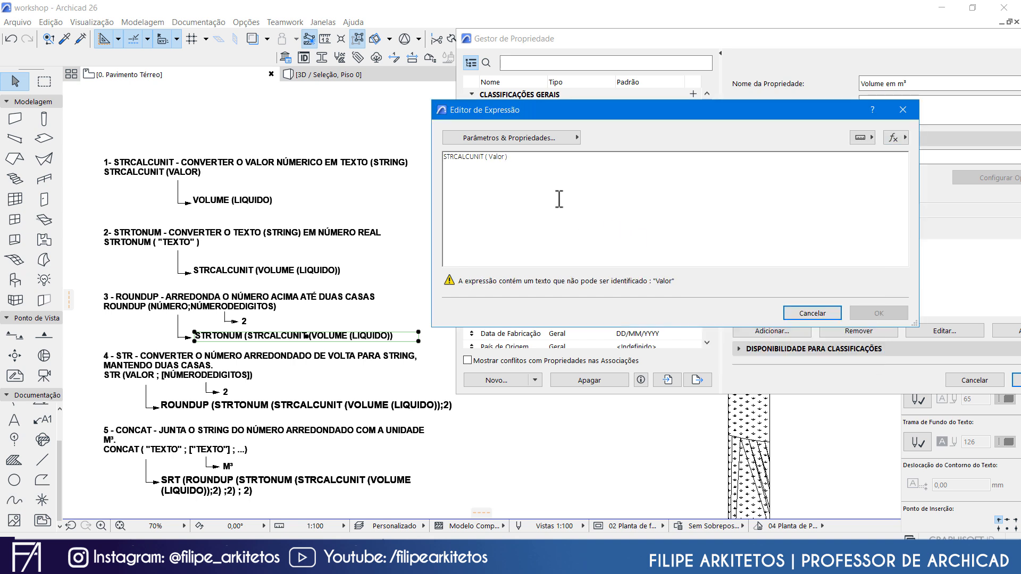
ctrl+scroll(516, 183, up, 5)
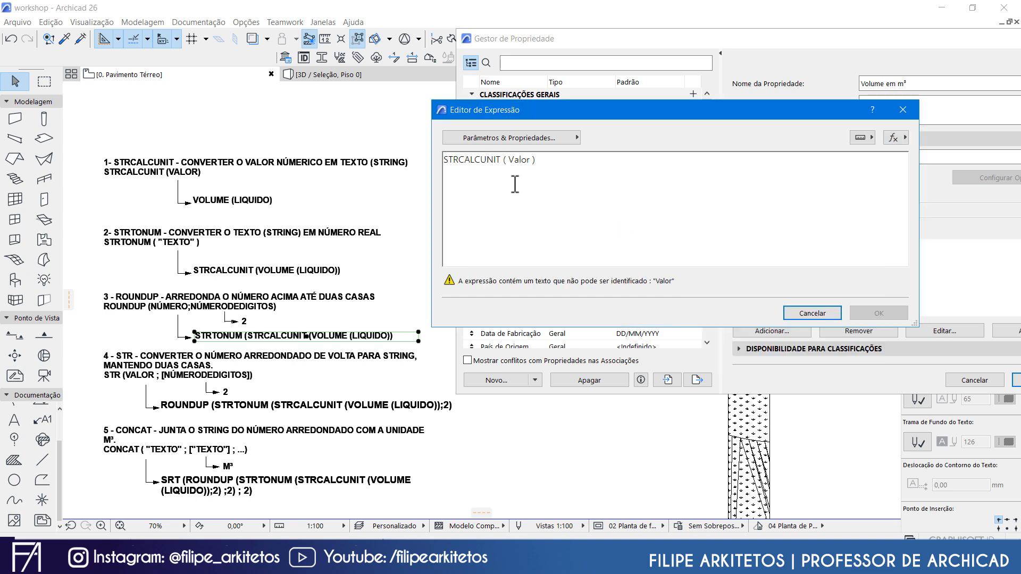
Replace the Valor placeholder in STRCALCUNIT with the general parameter Volume (Líquido)
double_click(551, 163)
click(527, 136)
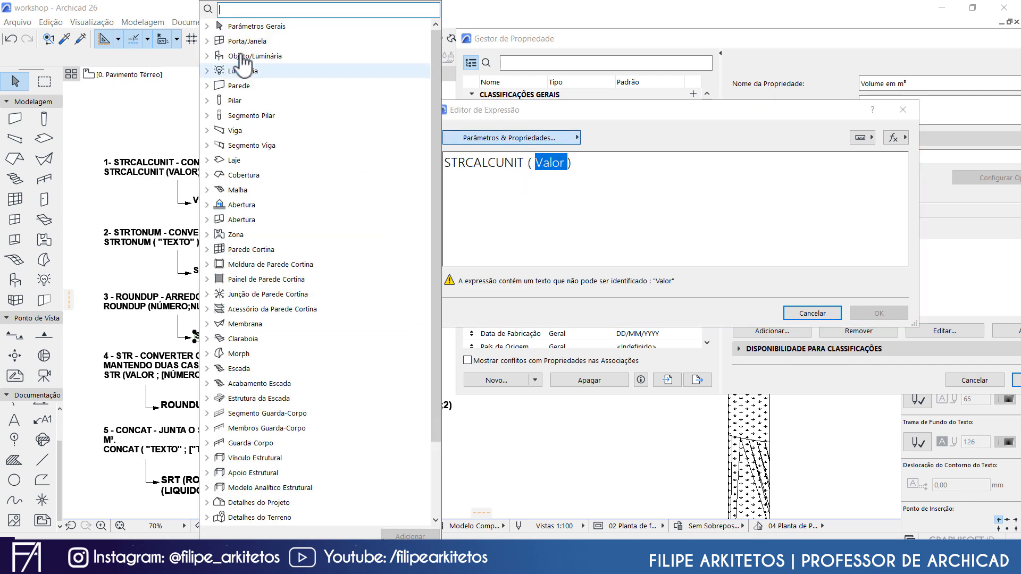
click(206, 26)
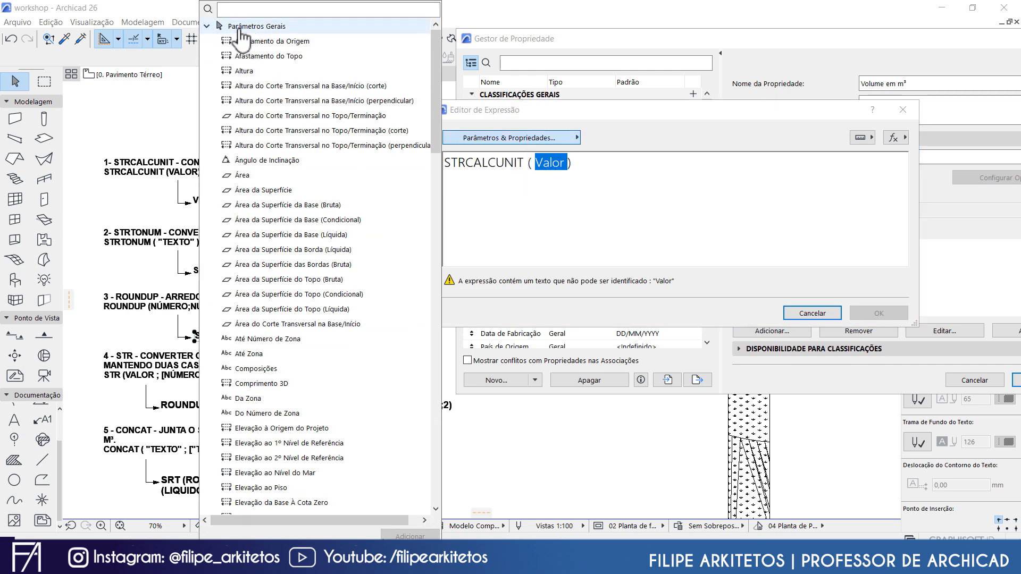
scroll(296, 209, down, 15)
scroll(290, 295, down, 7)
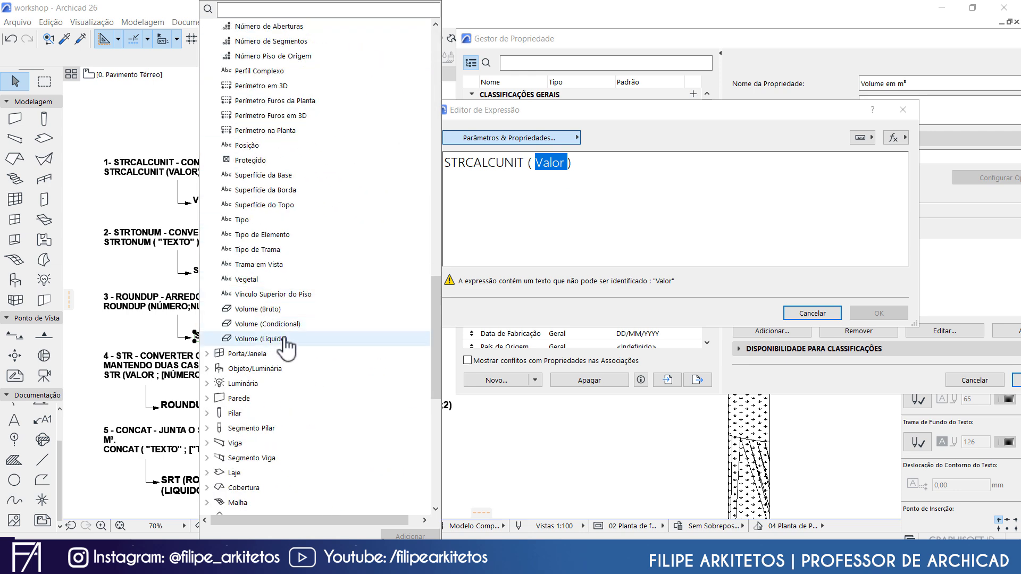
click(284, 340)
click(403, 536)
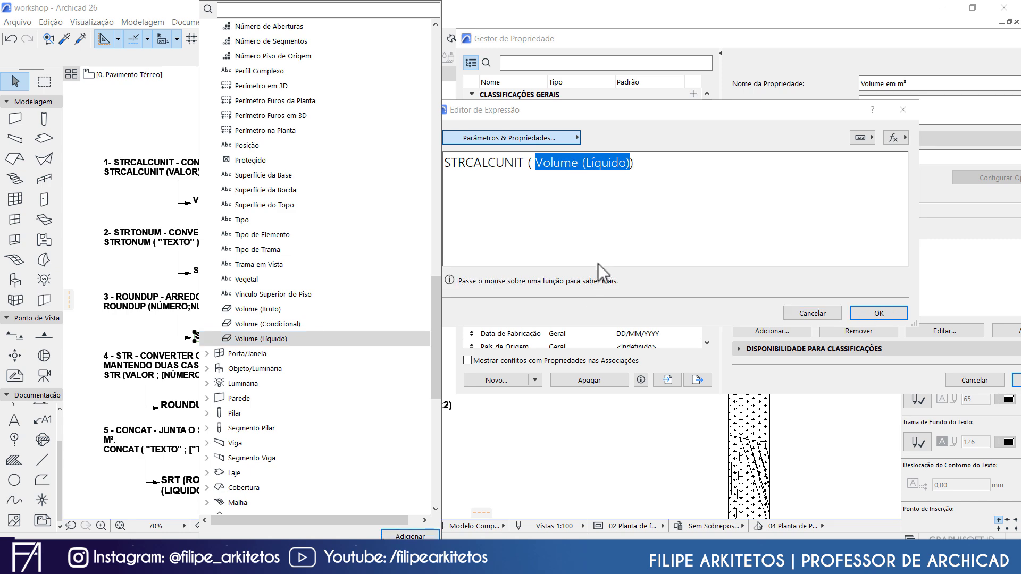
click(486, 184)
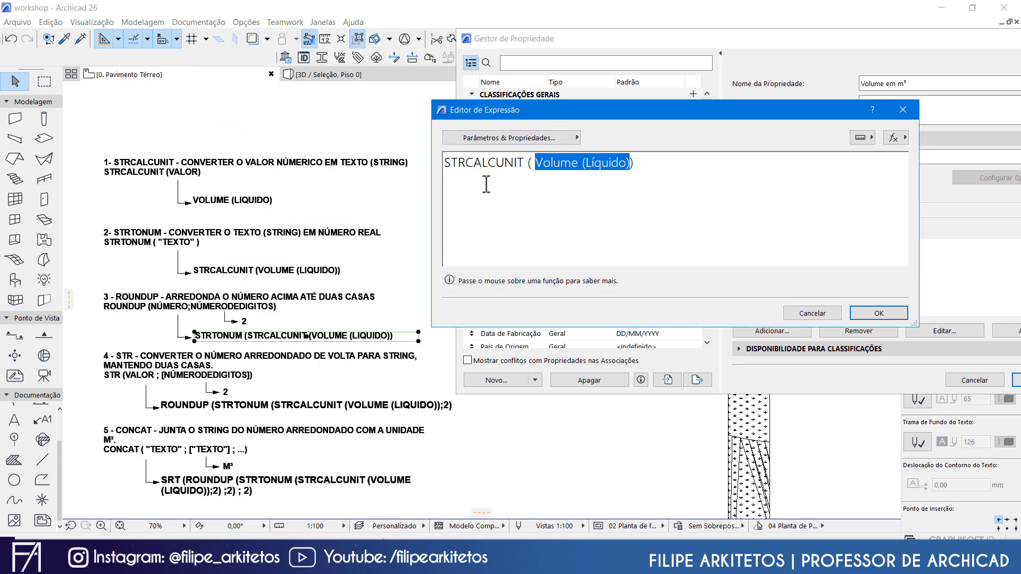
Add the STRTONUM function and nest STRCALCUNIT ( Volume (Líquido)) inside it in place of the "Texto" placeholder
click(449, 162)
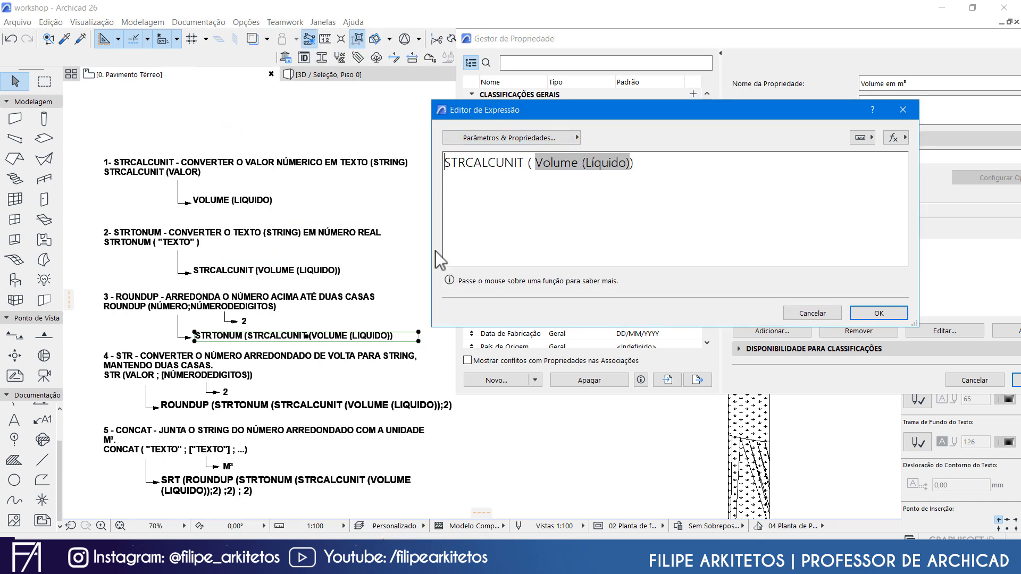
click(897, 137)
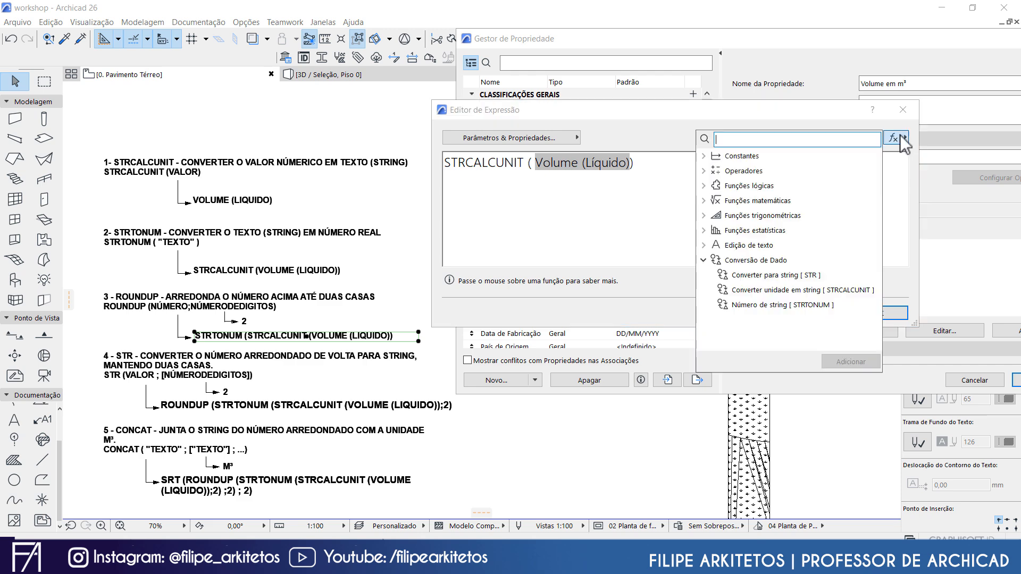
click(810, 306)
click(850, 364)
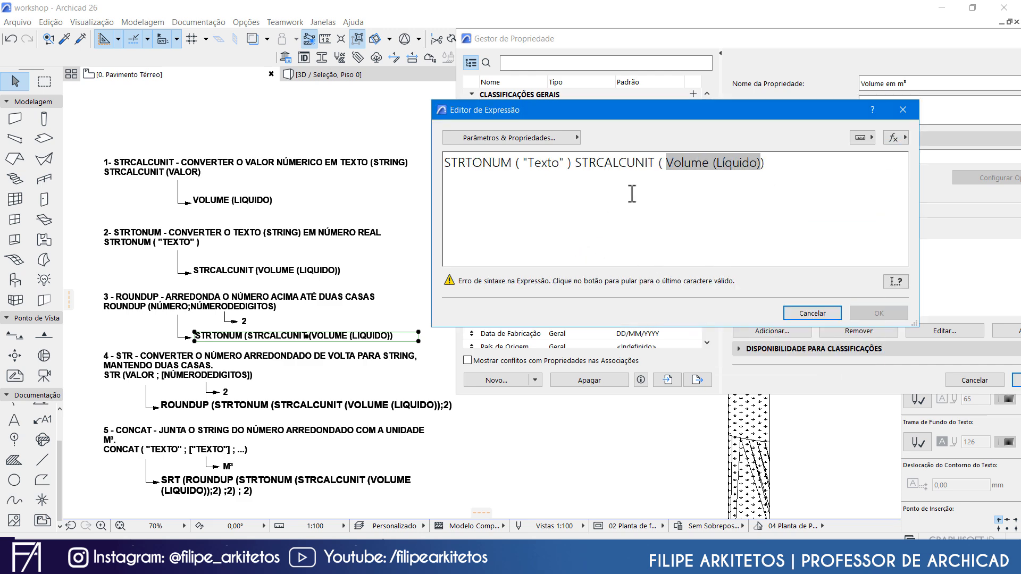
drag(765, 160, 528, 160)
key(ctrl+x)
key(ctrl+v)
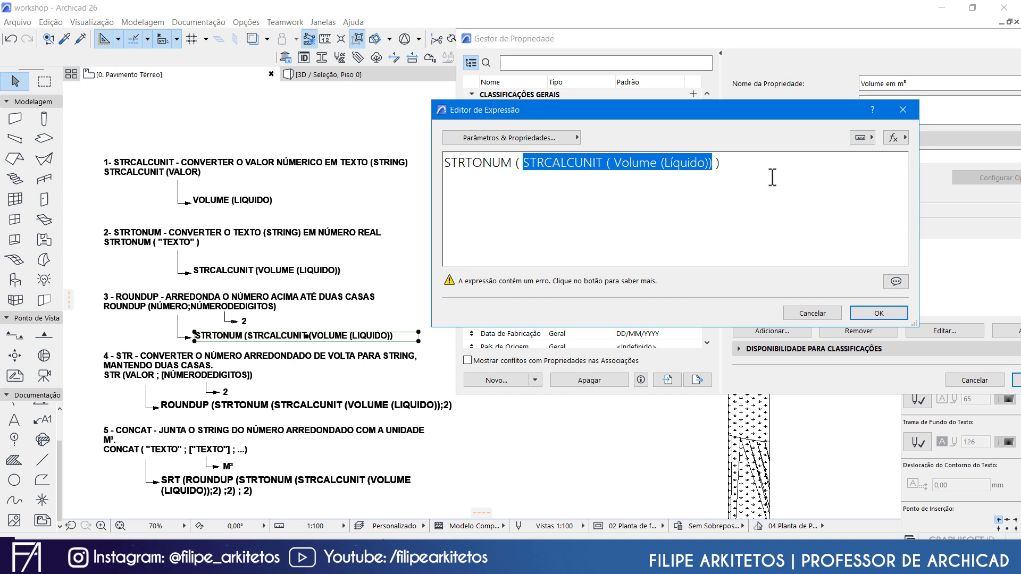
click(758, 164)
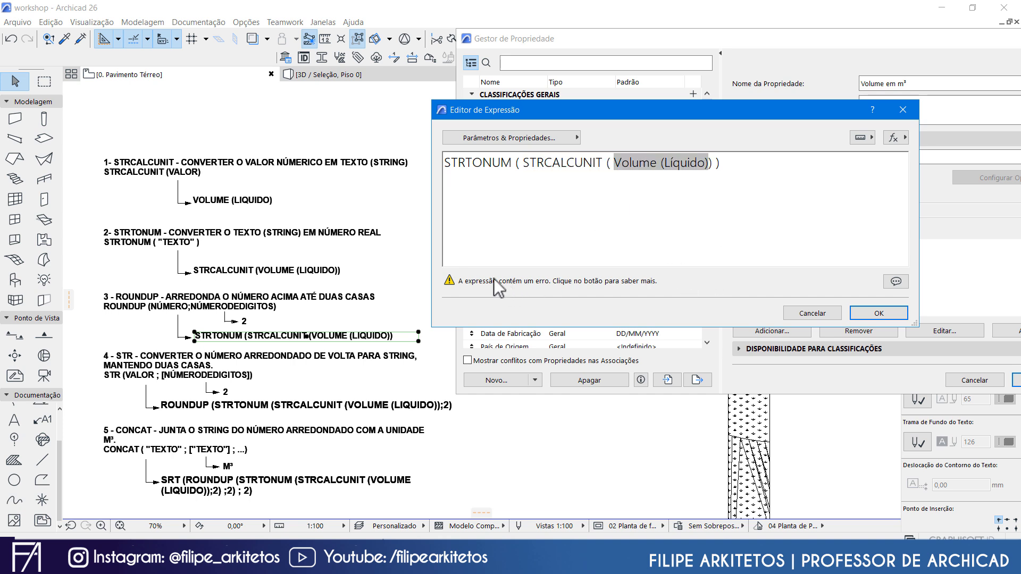
Add the mathematical function ROUNDUP (Arredondar para cima) to the expression
click(894, 137)
click(704, 260)
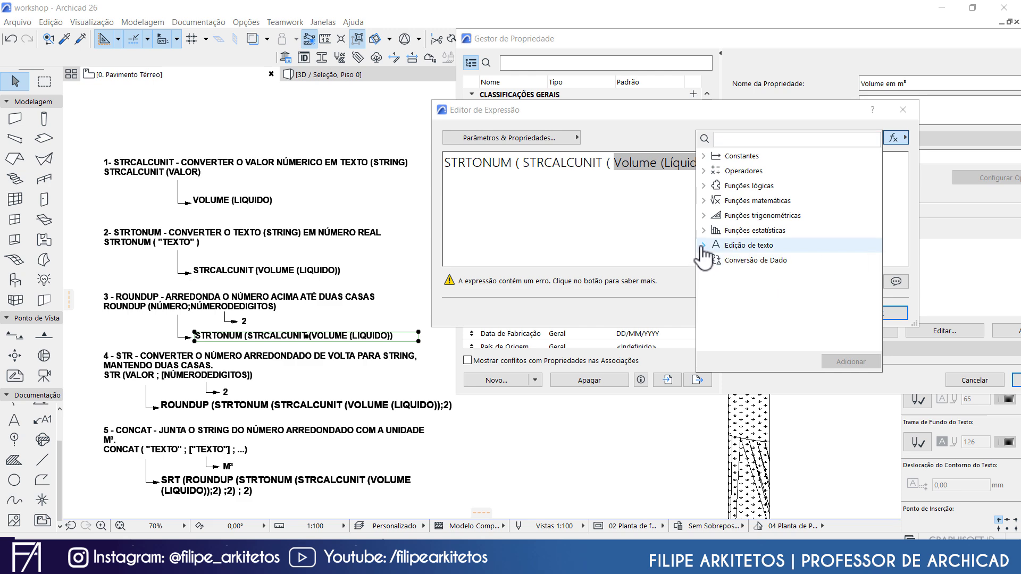
click(705, 201)
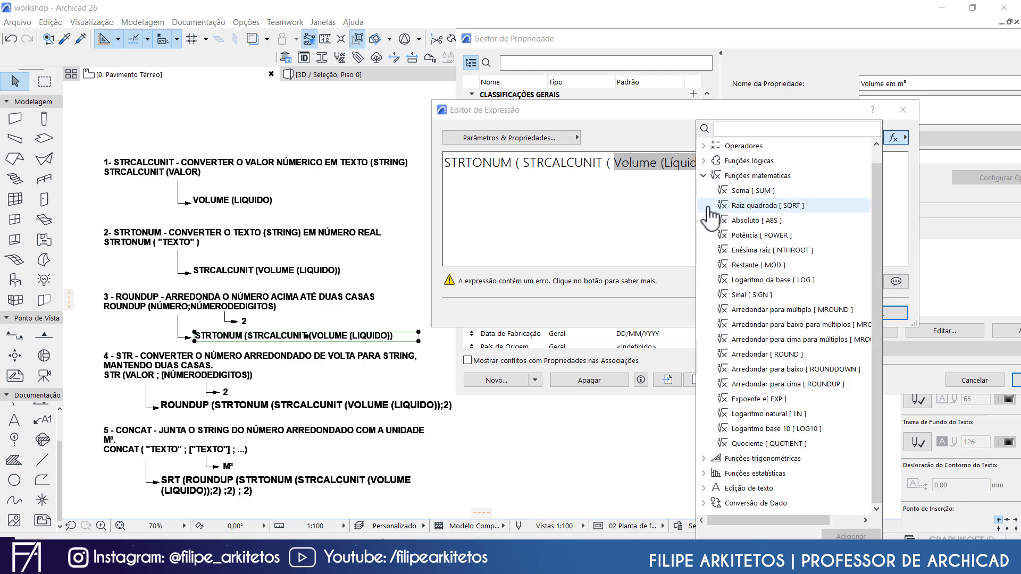
click(786, 385)
click(851, 536)
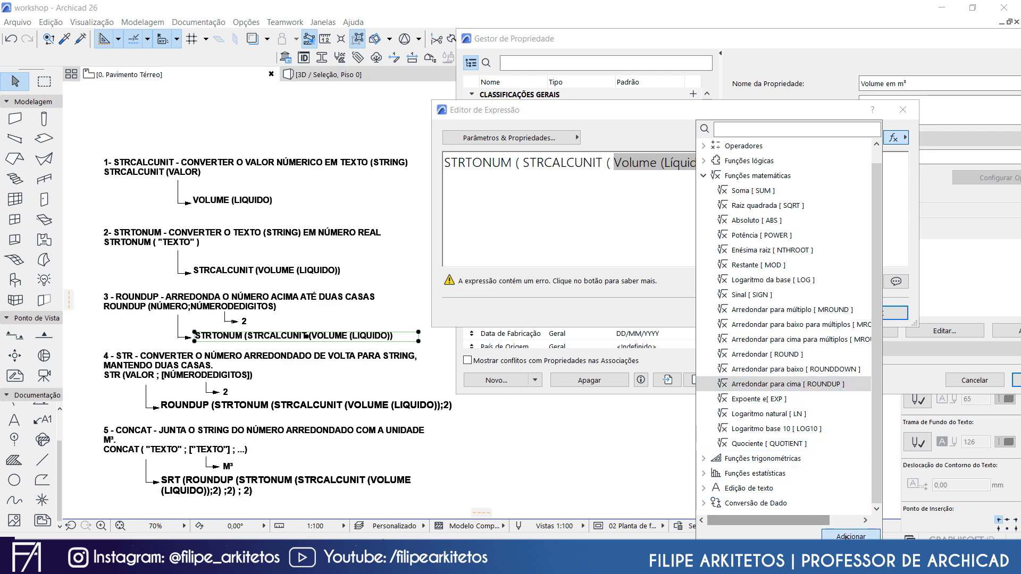
click(555, 234)
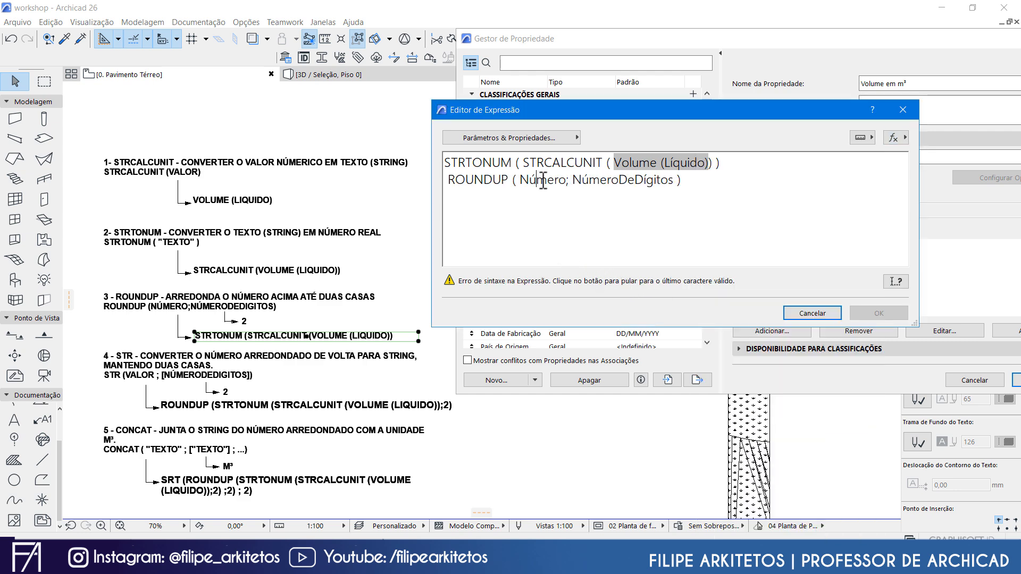
Move the STRTONUM ( STRCALCUNIT ( Volume (Líquido)) ) expression into ROUNDUP, replacing its Número placeholder
drag(445, 163, 638, 163)
key(BackSpace)
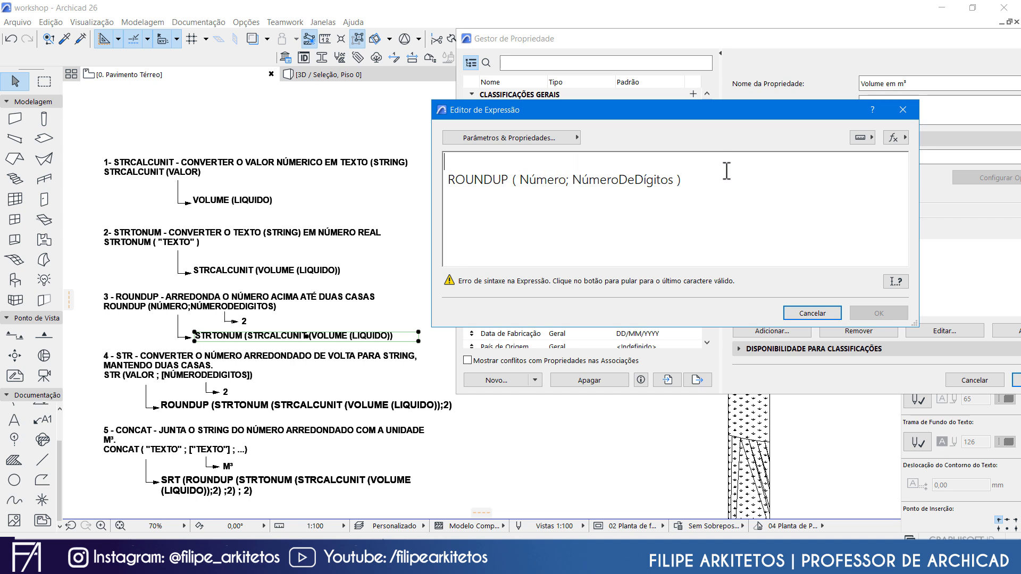
double_click(542, 181)
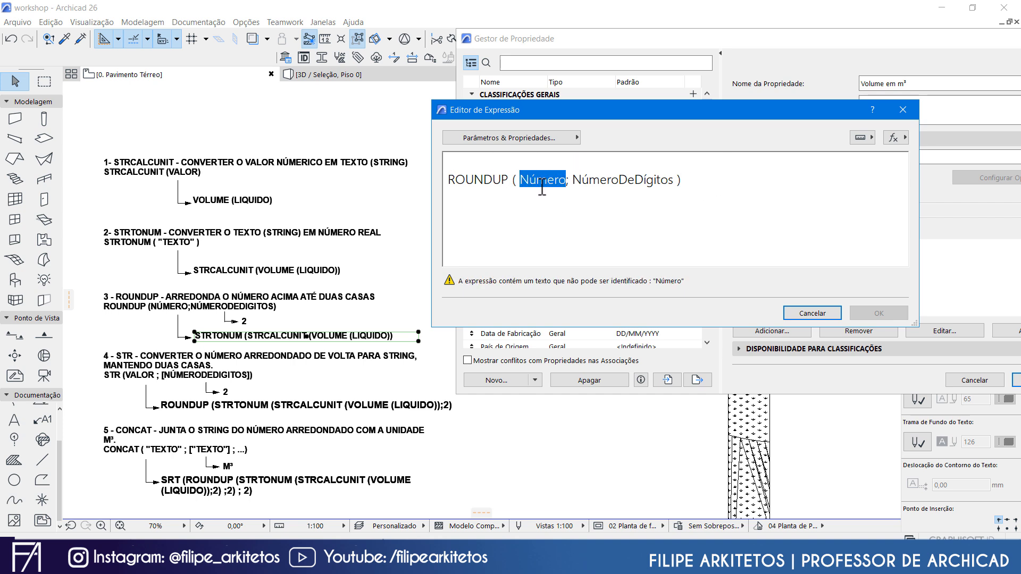
key(ctrl+v)
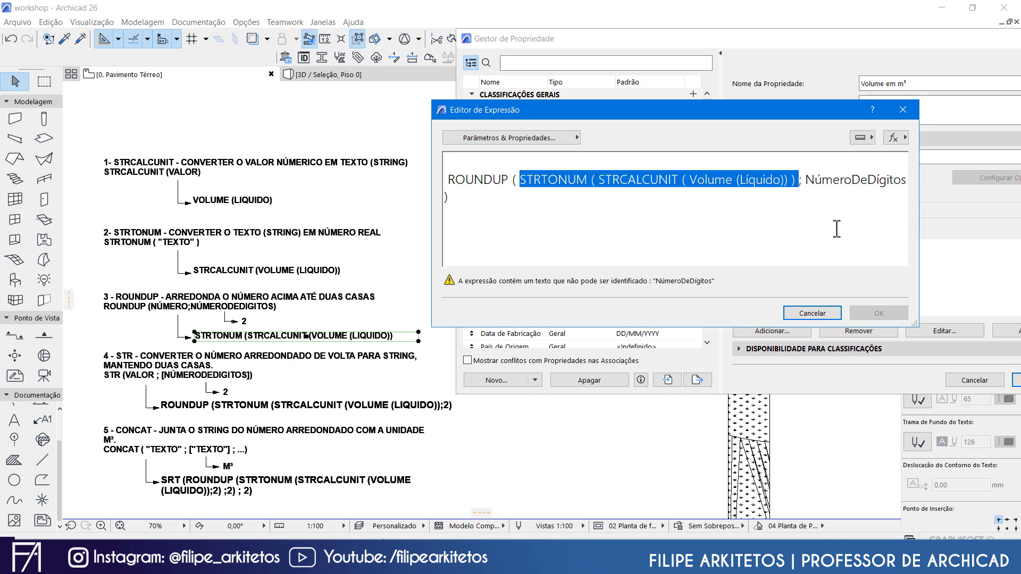
Replace ROUNDUP's NúmeroDeDígitos placeholder with 2 and remove the blank space before the expression
drag(806, 180, 907, 177)
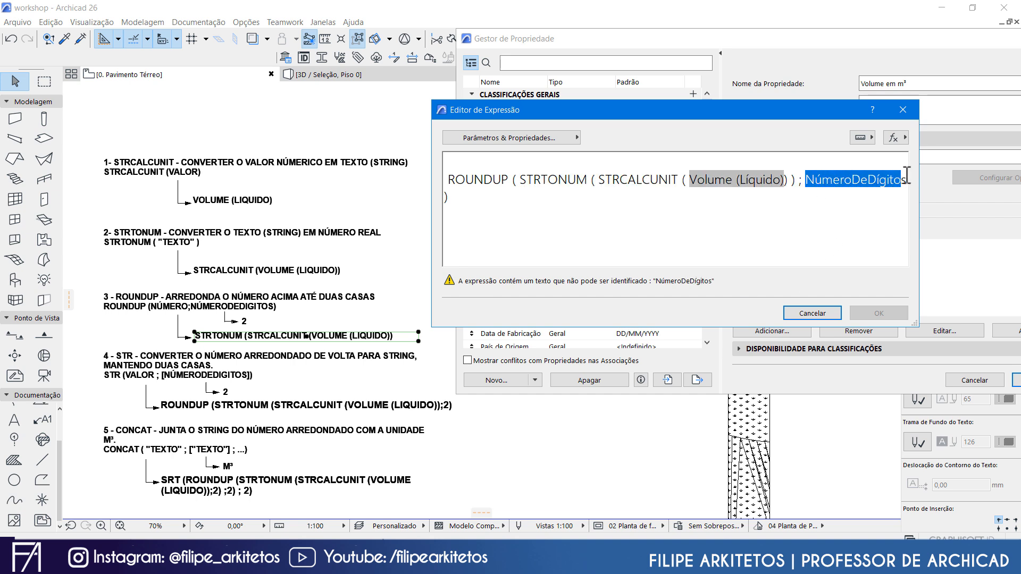
text(2)
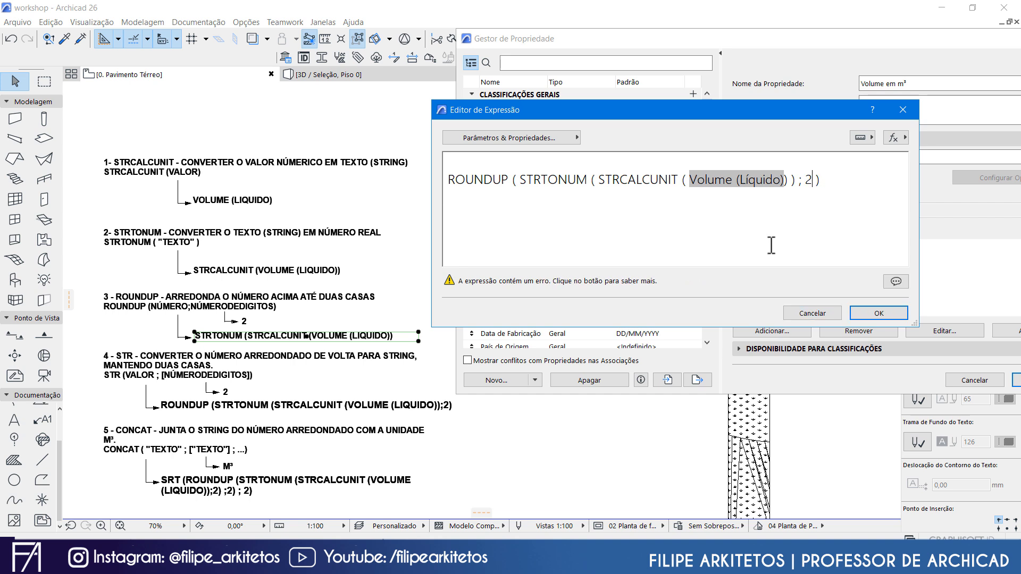
key(Delete)
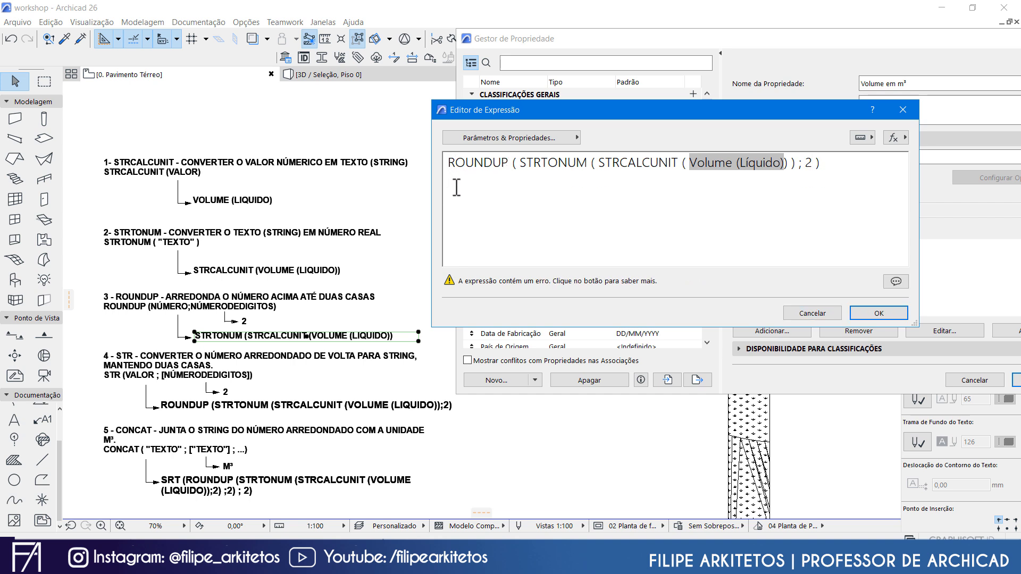
key(Delete)
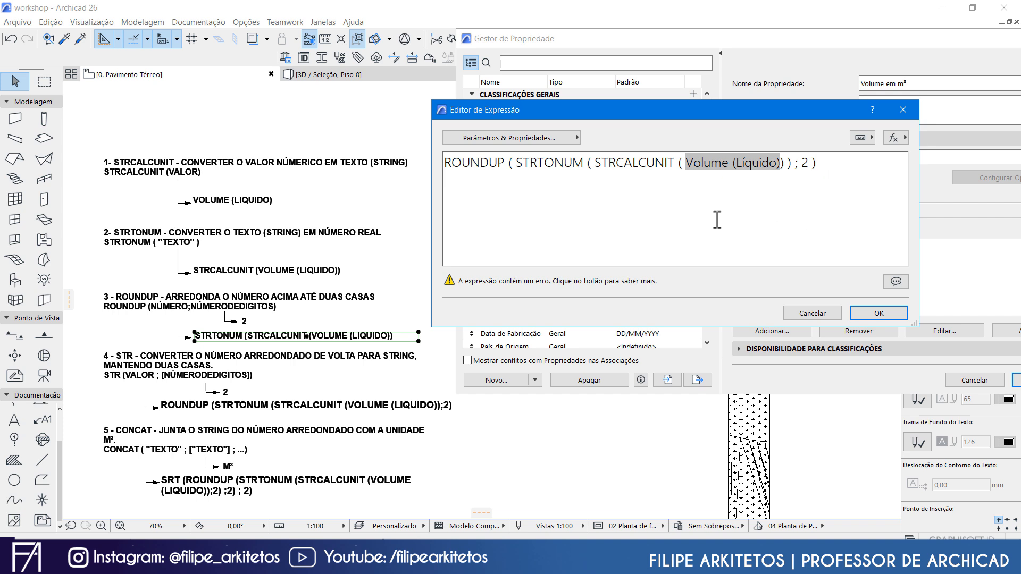
Add the data conversion function STR (Converter para string) below the ROUNDUP expression
drag(833, 165, 433, 165)
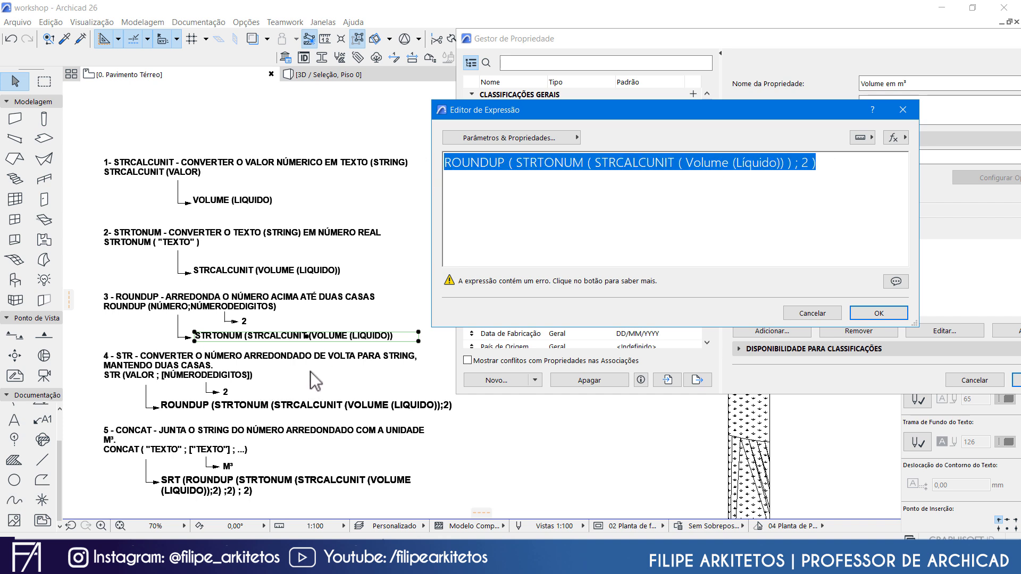
click(840, 165)
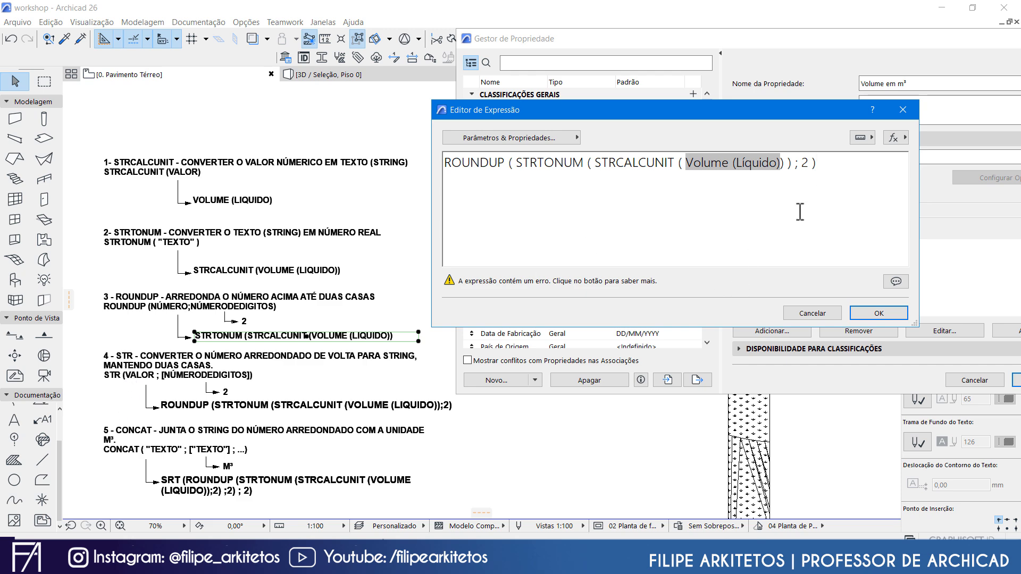
click(898, 137)
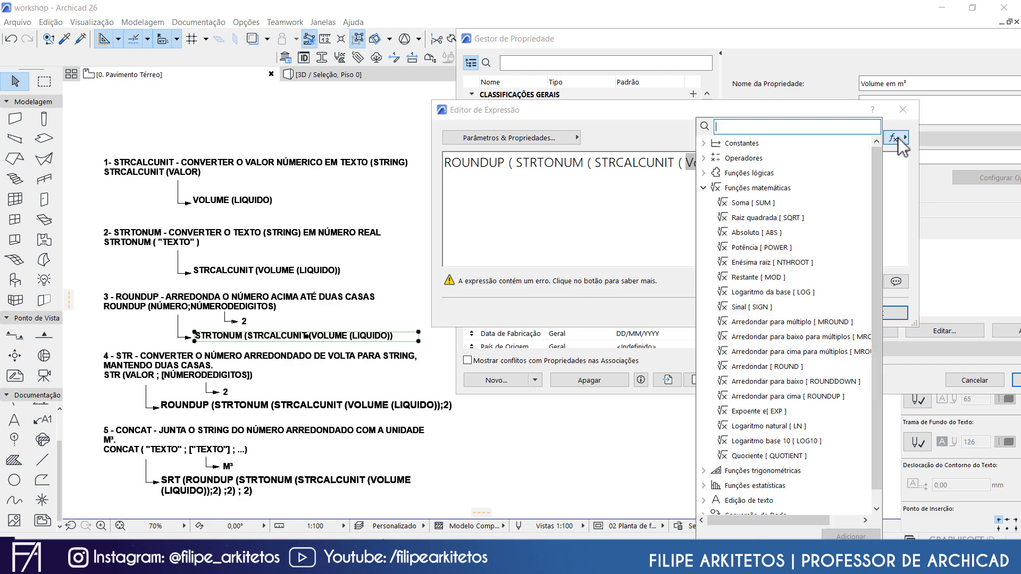
click(705, 187)
click(705, 247)
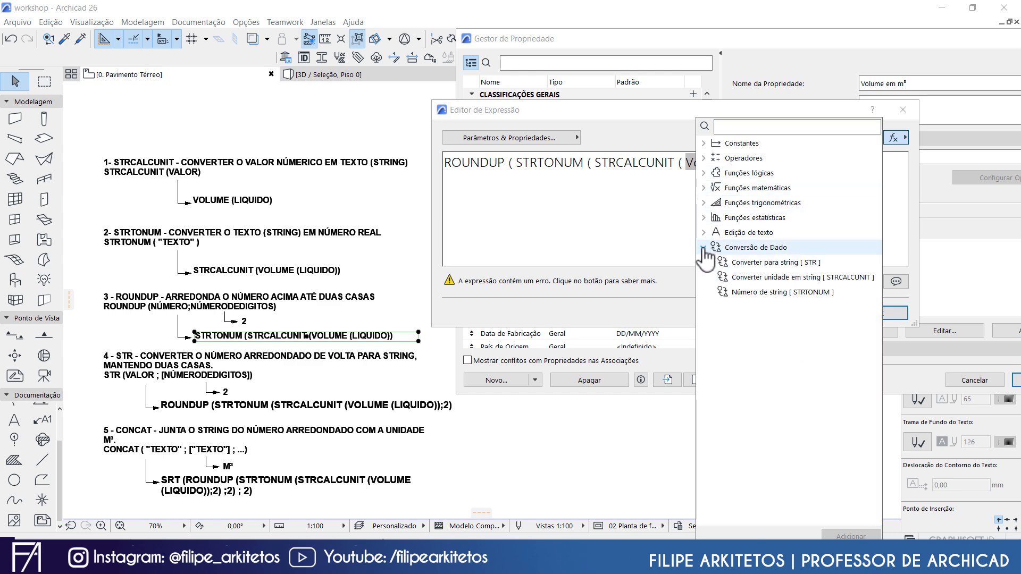
click(770, 265)
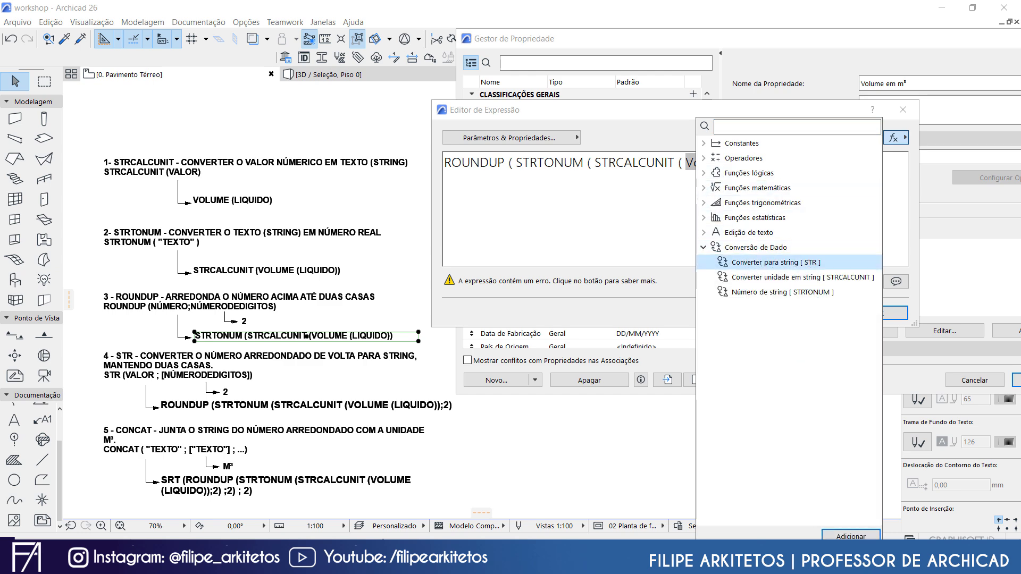
click(851, 536)
click(525, 264)
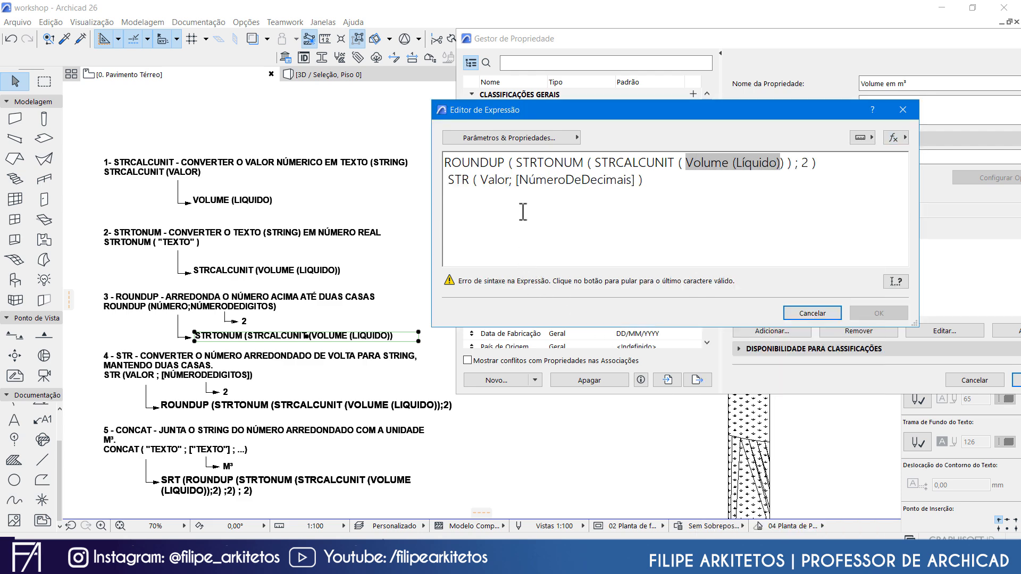
Move the whole ROUNDUP expression into STR, replacing its Valor placeholder
drag(818, 163, 444, 163)
key(ctrl+c)
key(BackSpace)
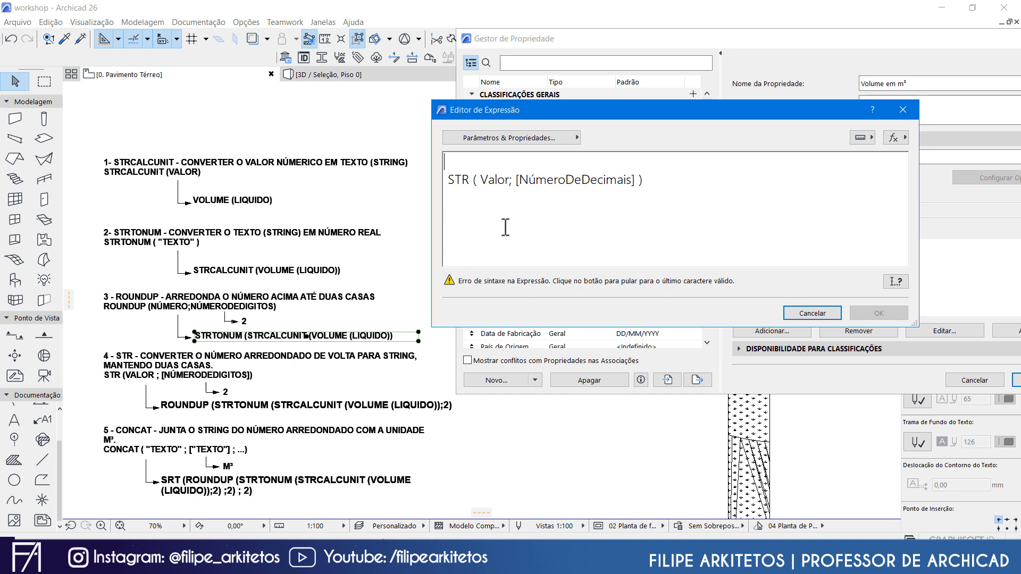
double_click(496, 179)
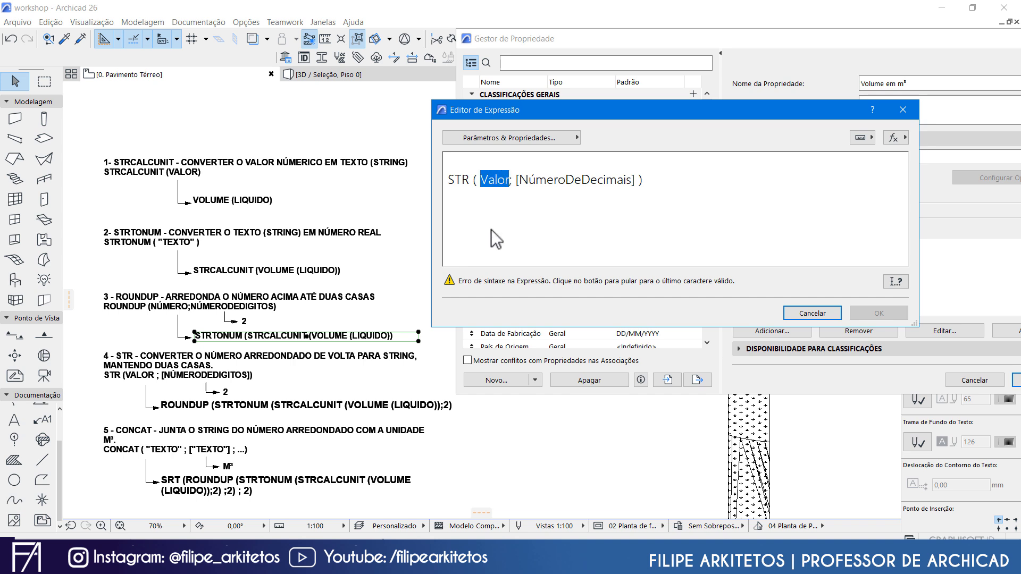
key(ctrl+v)
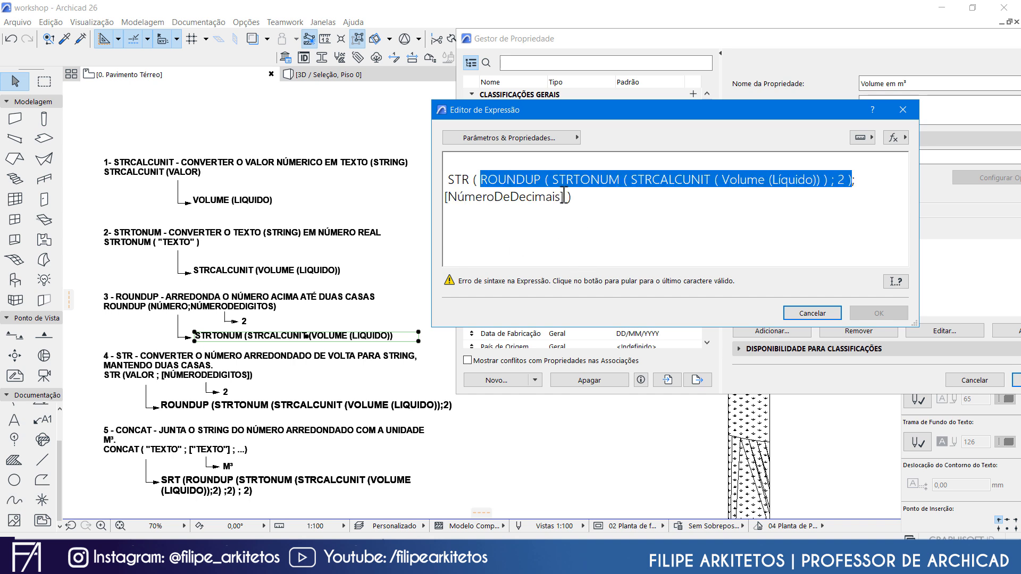
Replace STR's [NúmeroDeDecimais] placeholder with 2, remove the leading blank line, and save the expression and property changes
drag(565, 197, 447, 198)
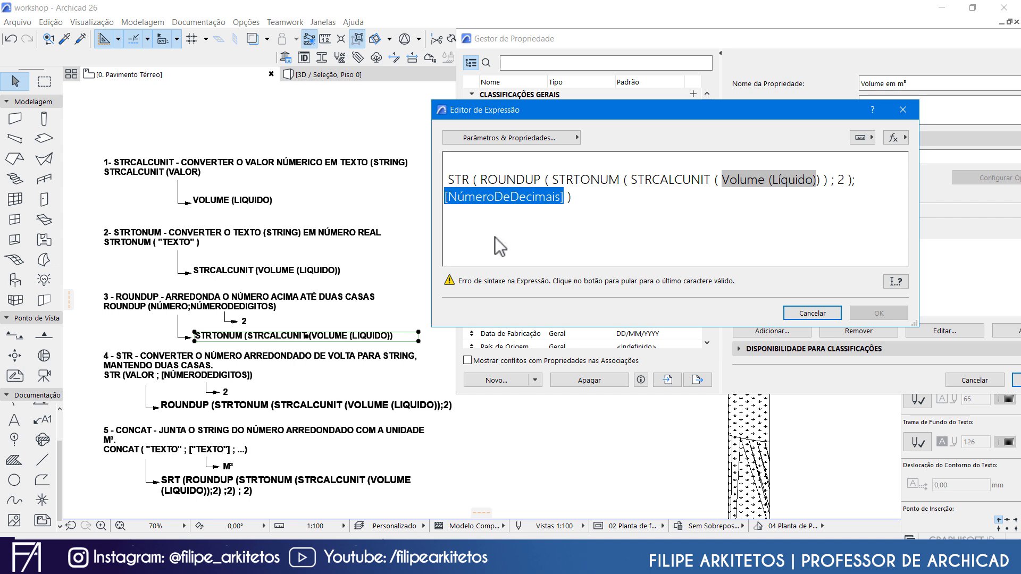
text(2)
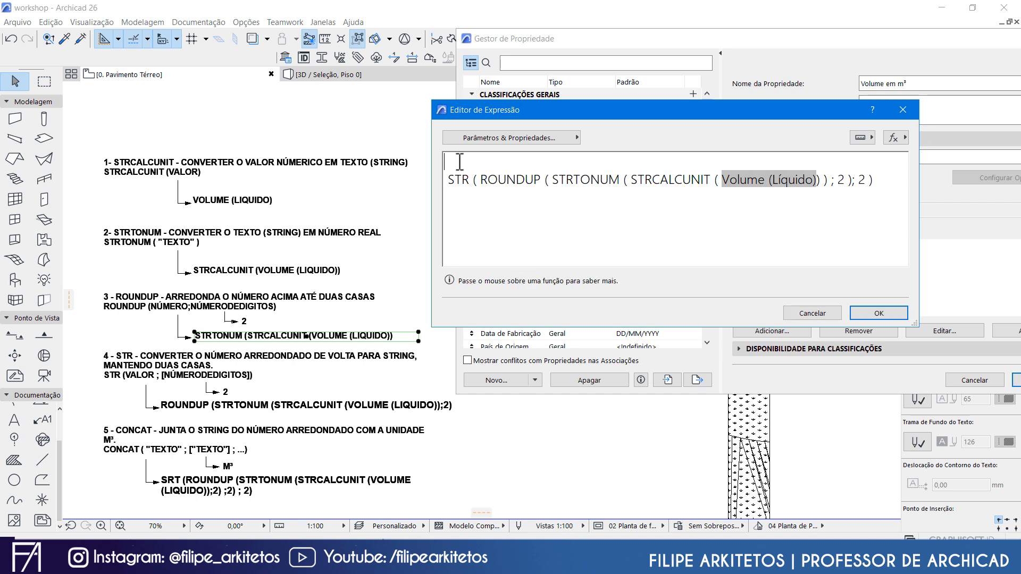
key(Delete)
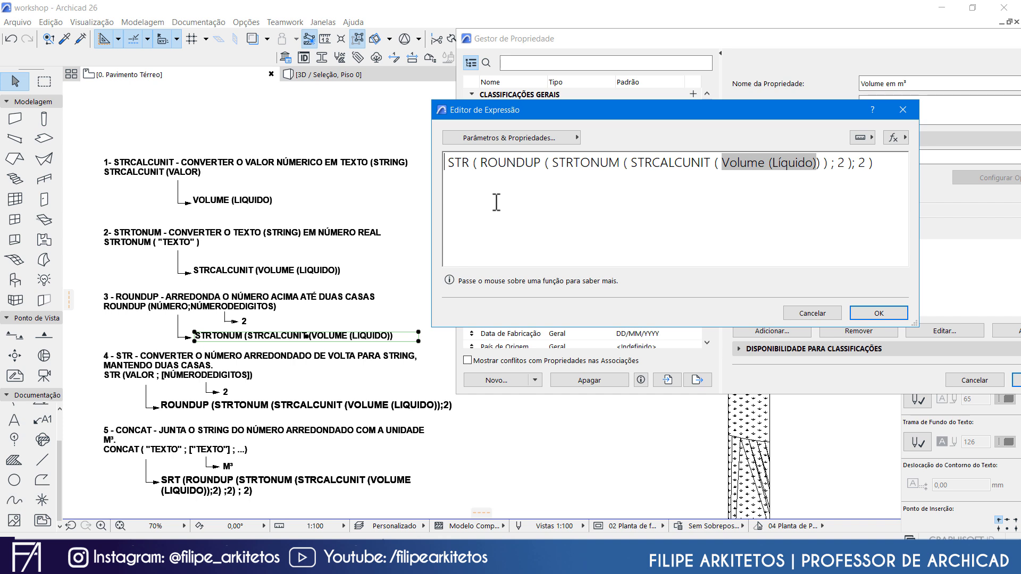
key(Delete)
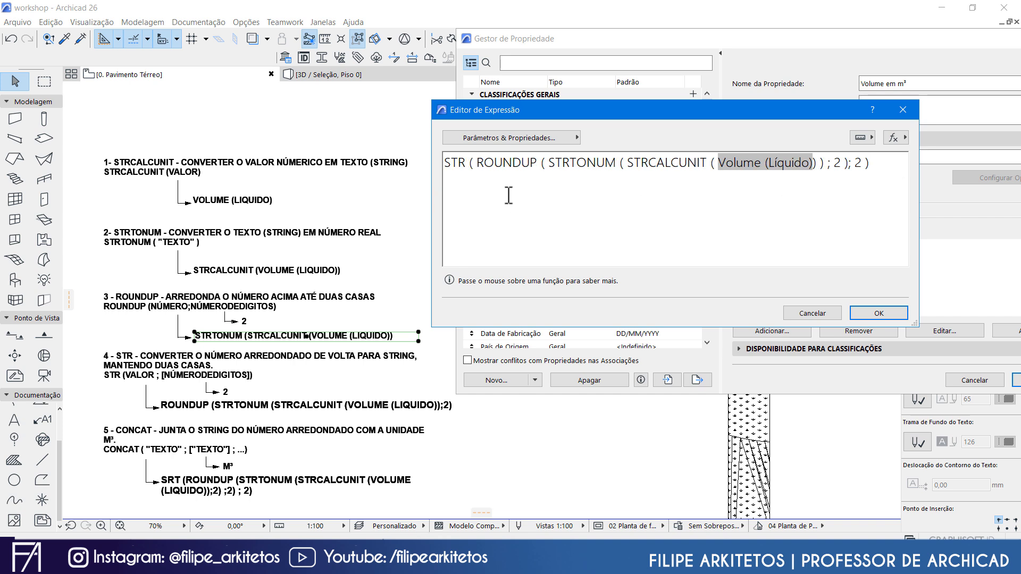
click(879, 314)
click(1016, 380)
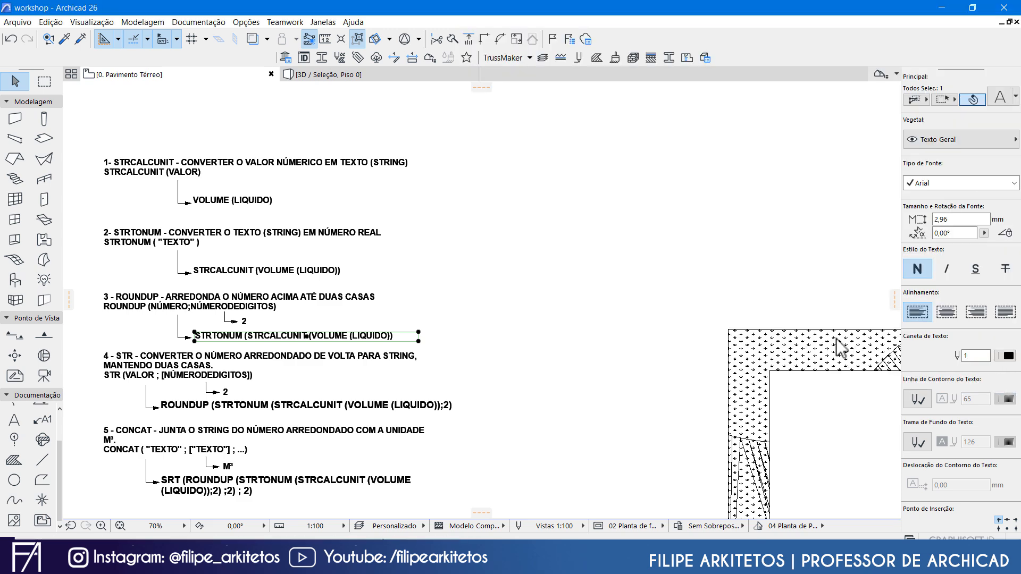
Reopen the property manager and open the STR expression of Volume em m³ for editing with enlarged text
click(246, 22)
click(282, 54)
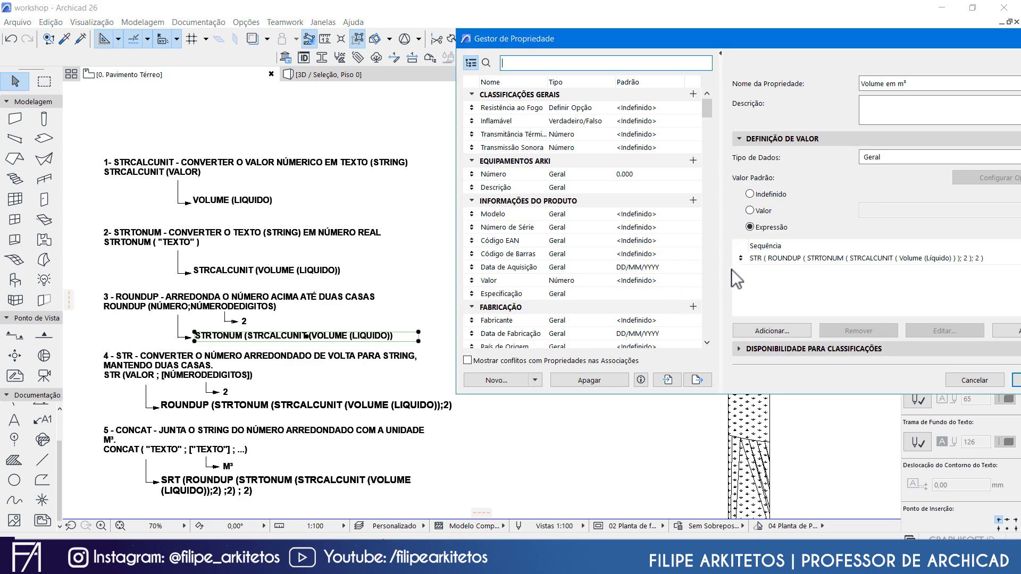
double_click(761, 259)
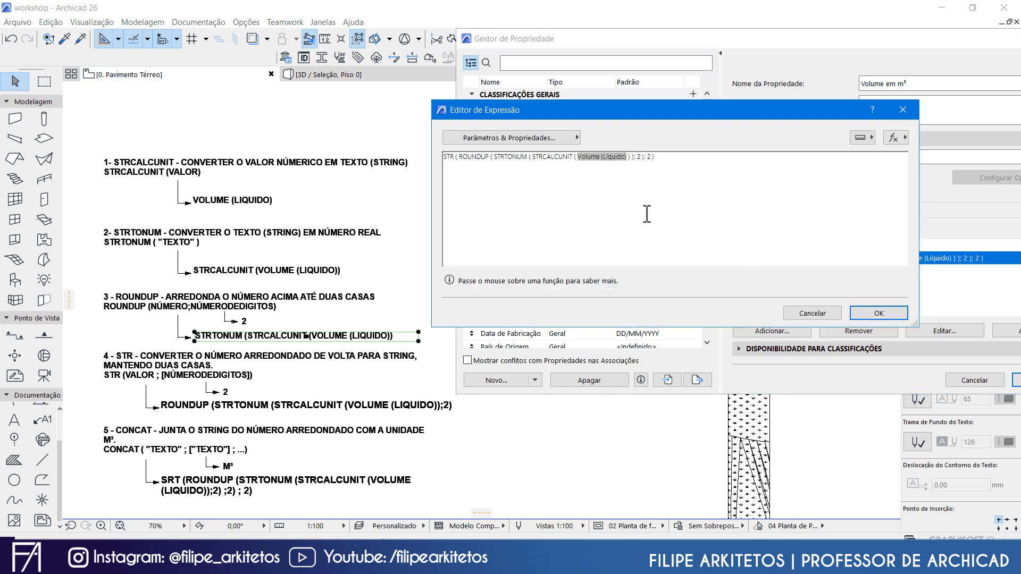
ctrl+scroll(646, 213, up, 3)
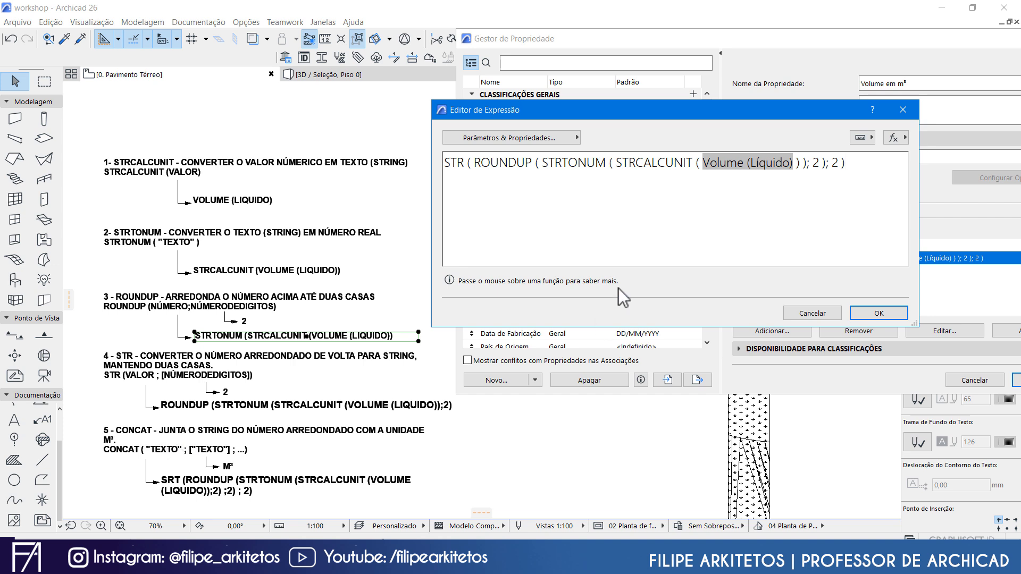
Add the text function CONCAT (Agrupar strings) on the line below the STR expression
drag(845, 166, 420, 163)
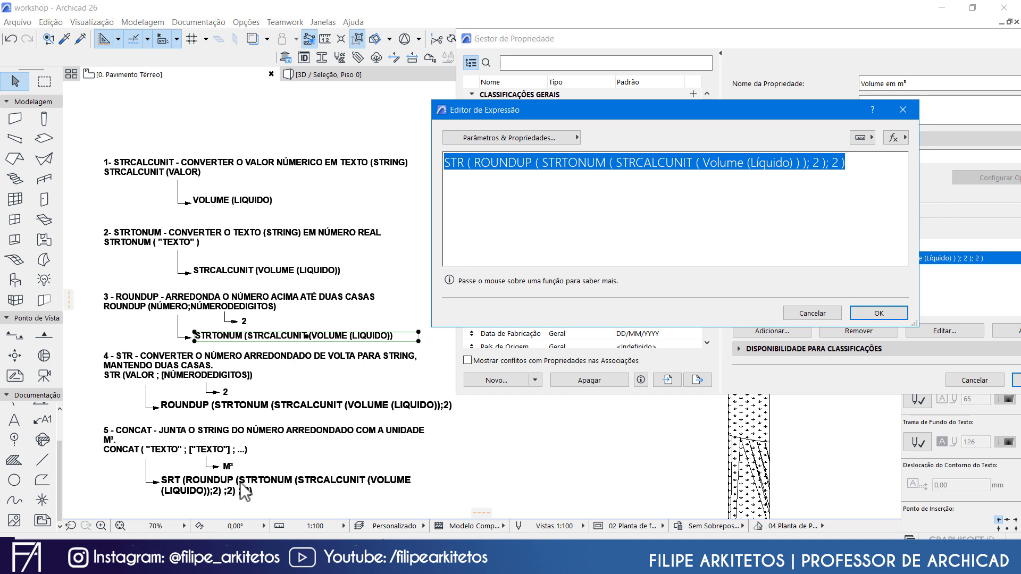
click(862, 171)
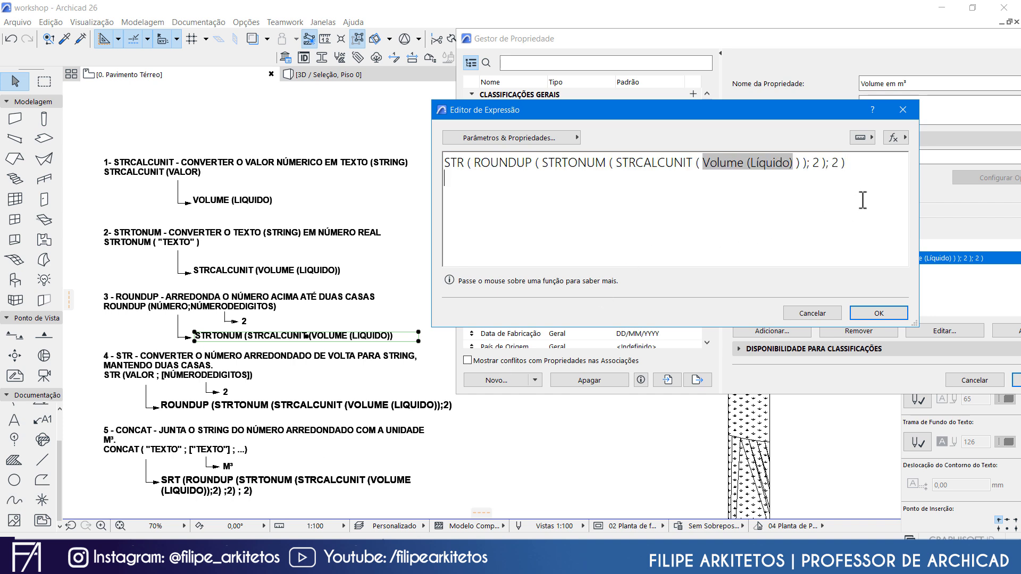
click(896, 138)
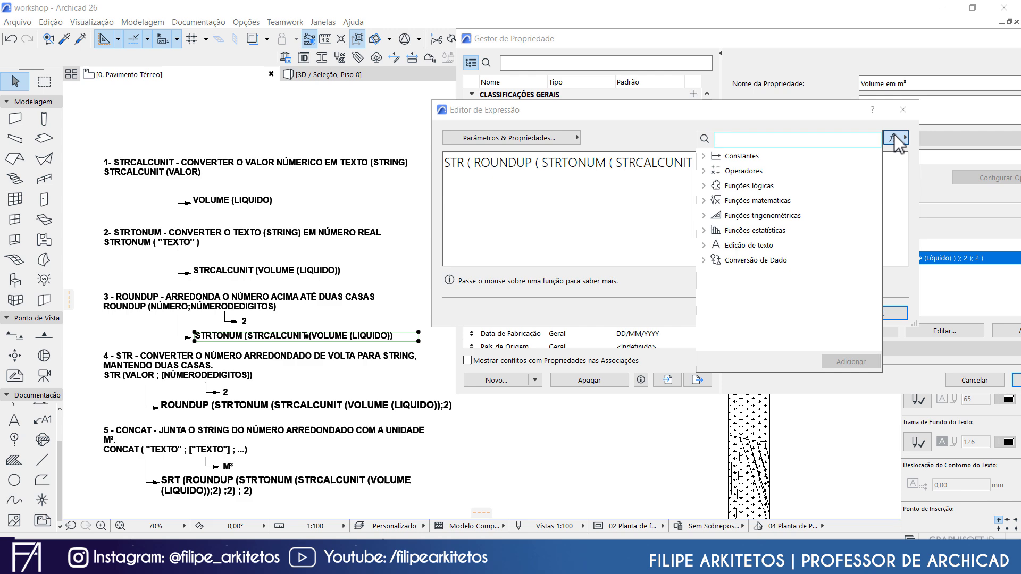
click(704, 246)
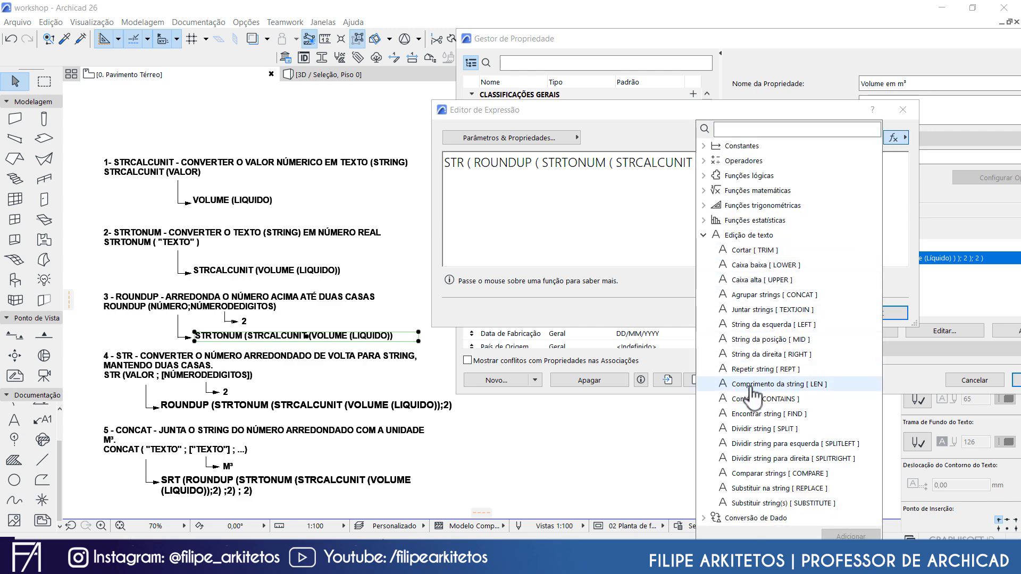
double_click(812, 296)
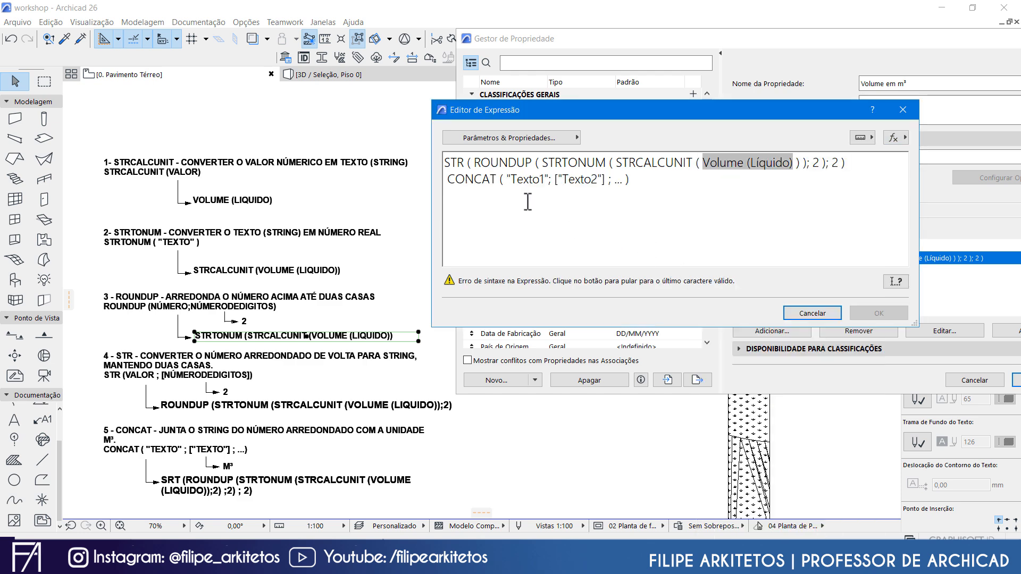
Move the whole STR expression into CONCAT, replacing its "Texto1" placeholder
drag(850, 168, 438, 161)
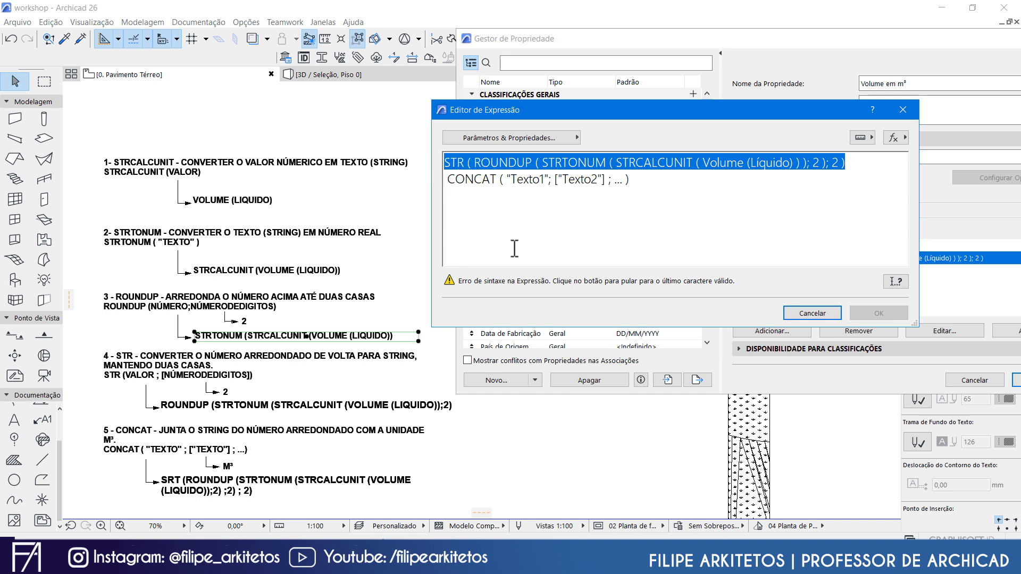
key(ctrl+x)
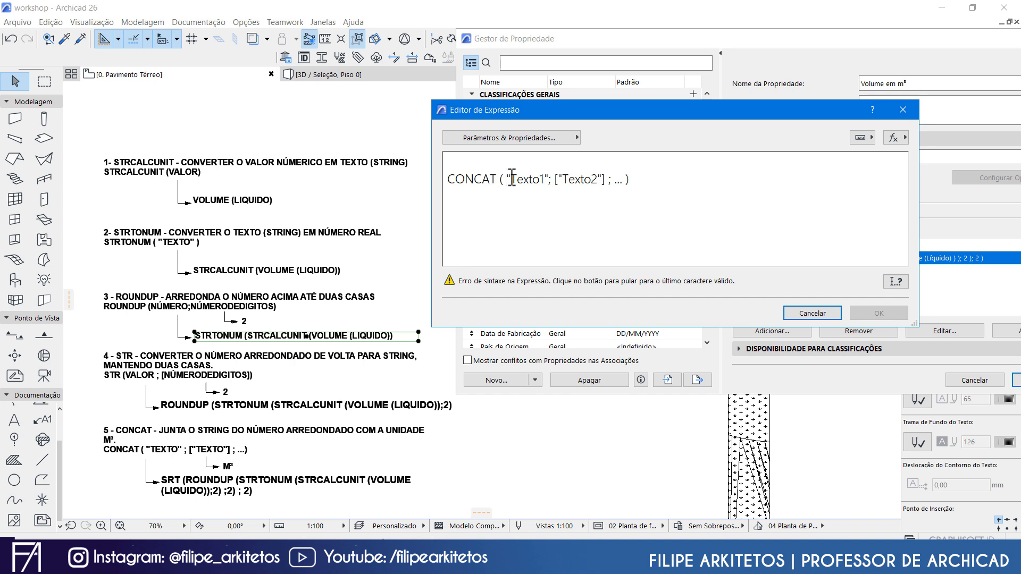
mouse_move(507, 179)
mouse_down()
mouse_move(548, 180)
mouse_move(503, 180)
mouse_up()
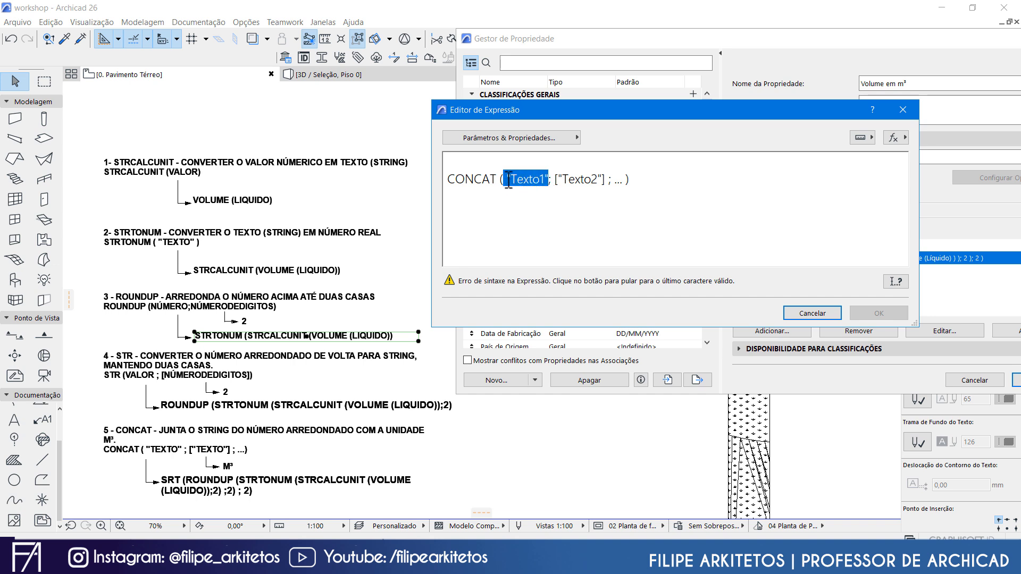
key(ctrl+v)
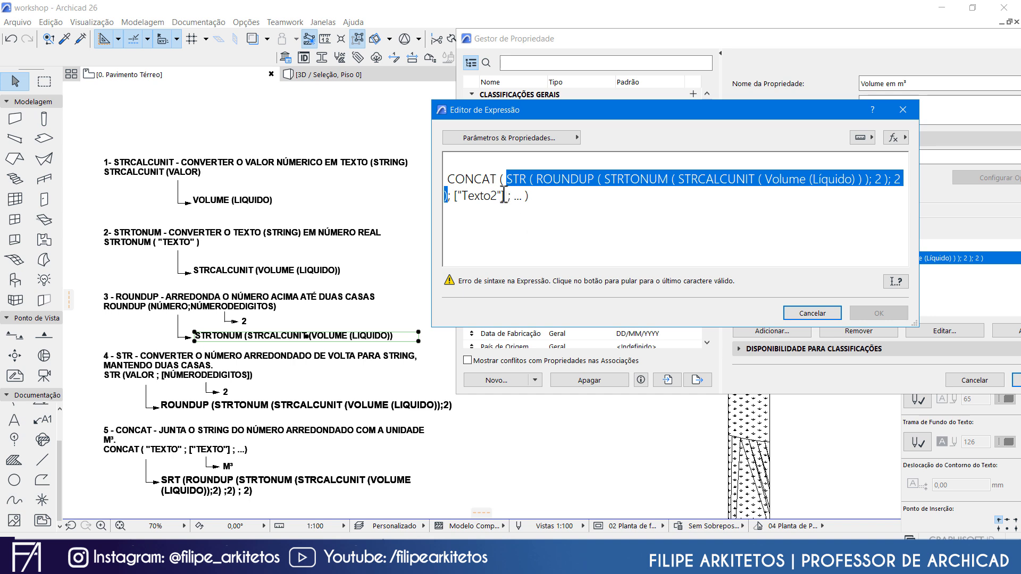
Replace CONCAT's ["Texto2"] placeholder with M³, removing the trailing "; ..." and the blank space before the expression
drag(505, 198, 454, 197)
text(M)
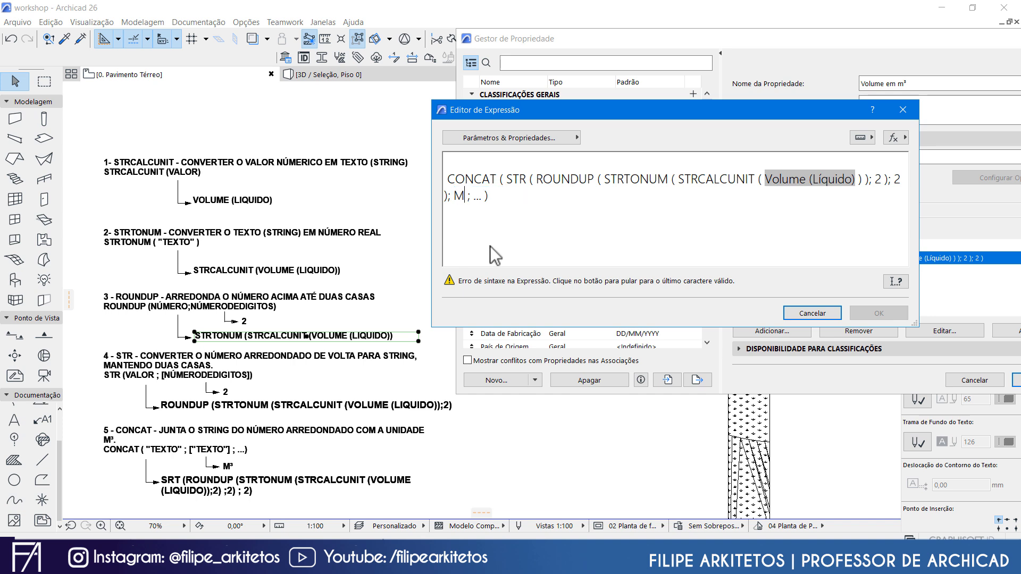
text(³)
key(Delete)
click(447, 180)
key(BackSpace)
key(BackSpace)
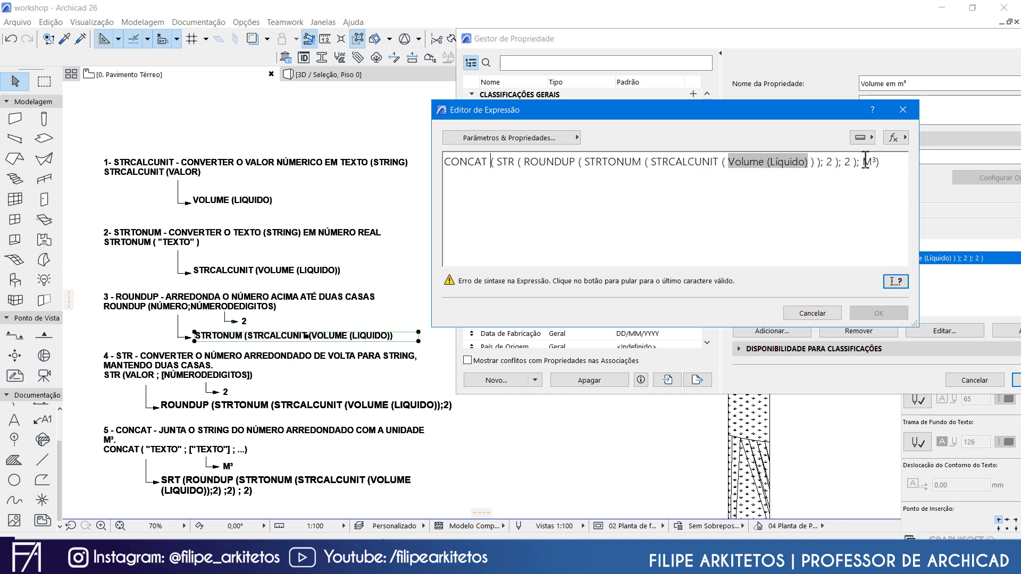
Enclose the unit in quotation marks as "M³" and save the CONCAT expression and property changes
click(863, 162)
text([)
key(BackSpace)
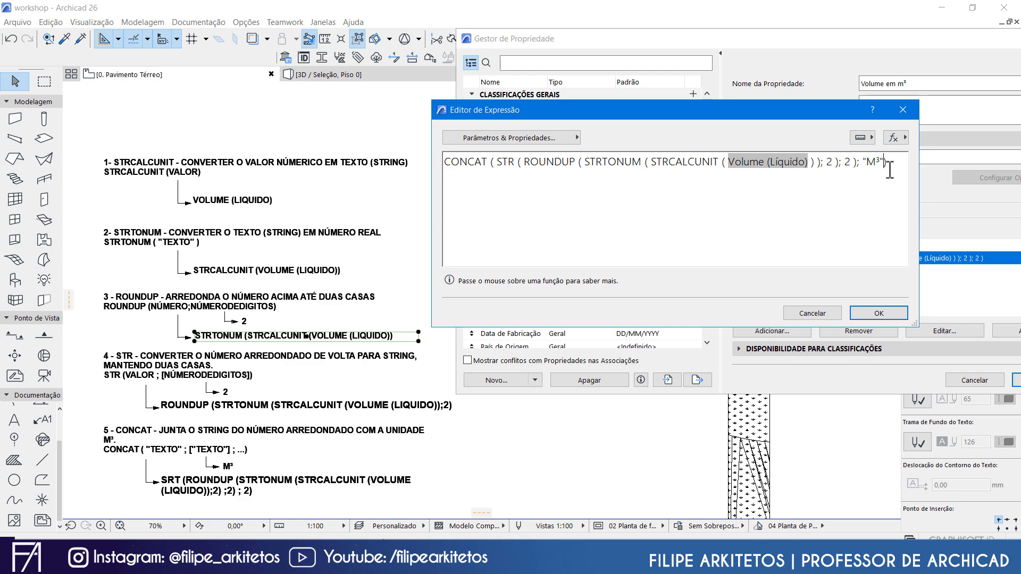
click(875, 317)
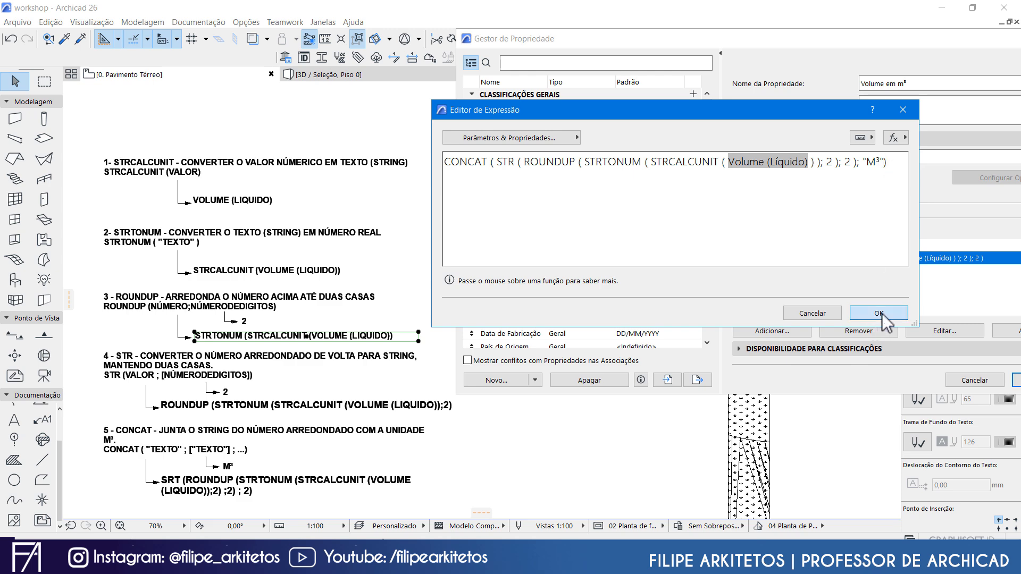
click(1015, 381)
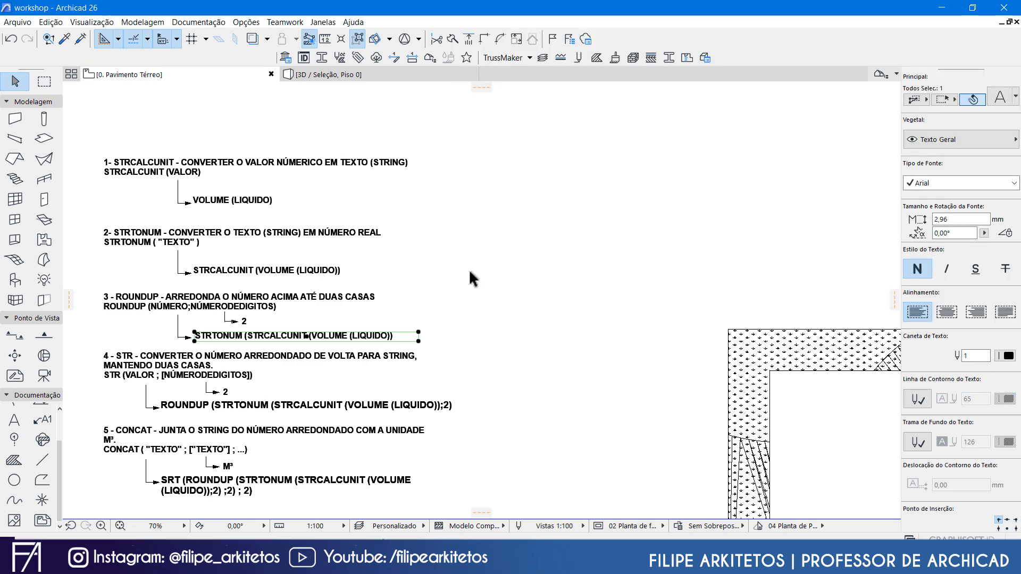
Open the 00 ÁREA E DEFINIÇÕES schedule from the project map and bring up its scheme settings
middle_drag(480, 267, 464, 264)
scroll(493, 218, down, 3)
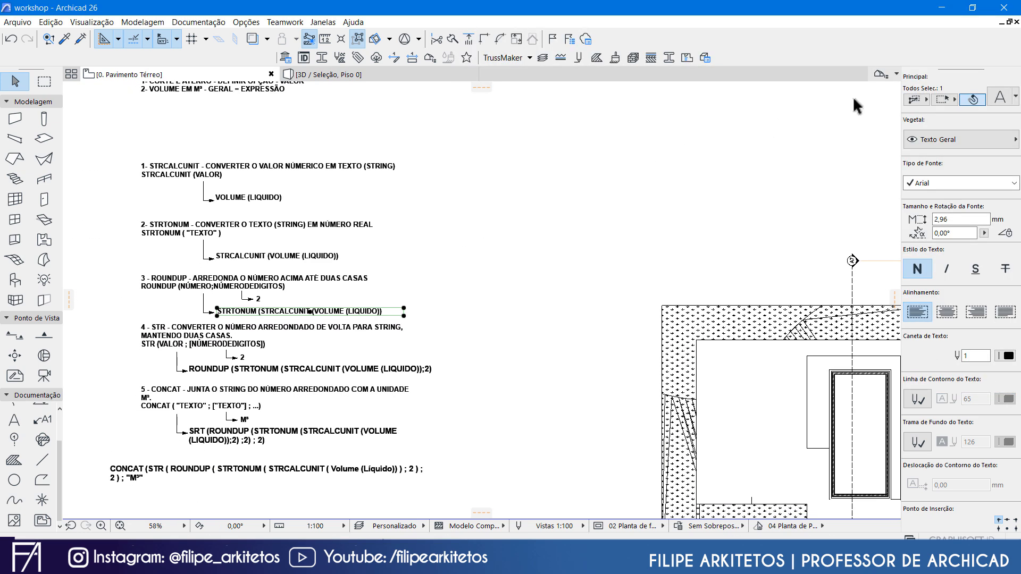
click(882, 74)
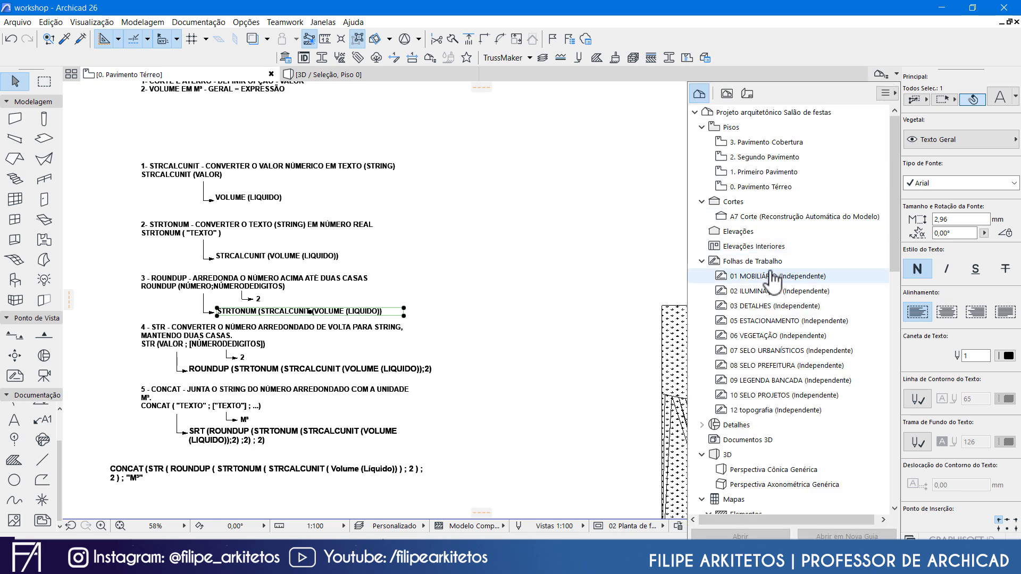
scroll(768, 301, down, 5)
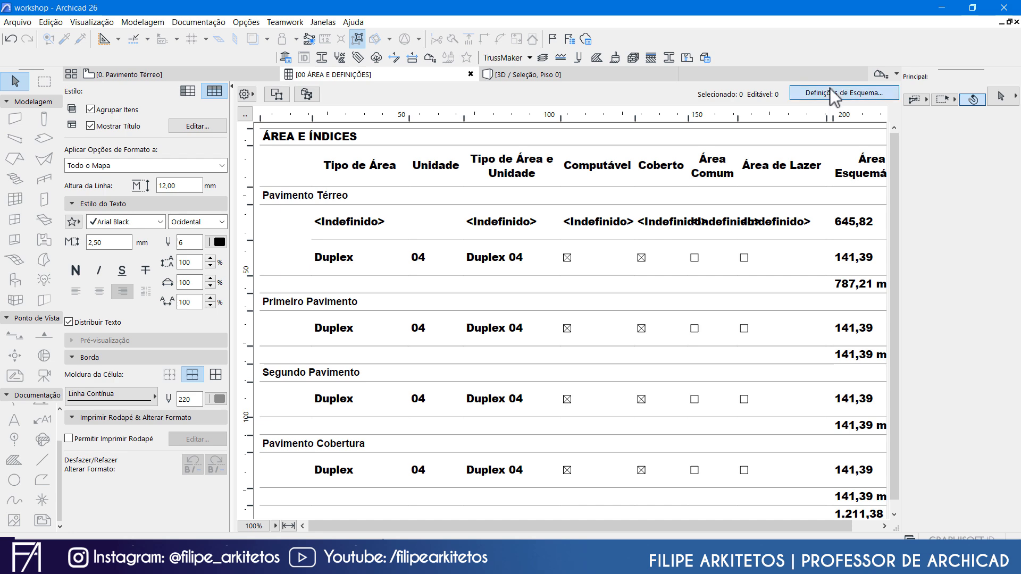
click(843, 93)
scroll(251, 362, down, 4)
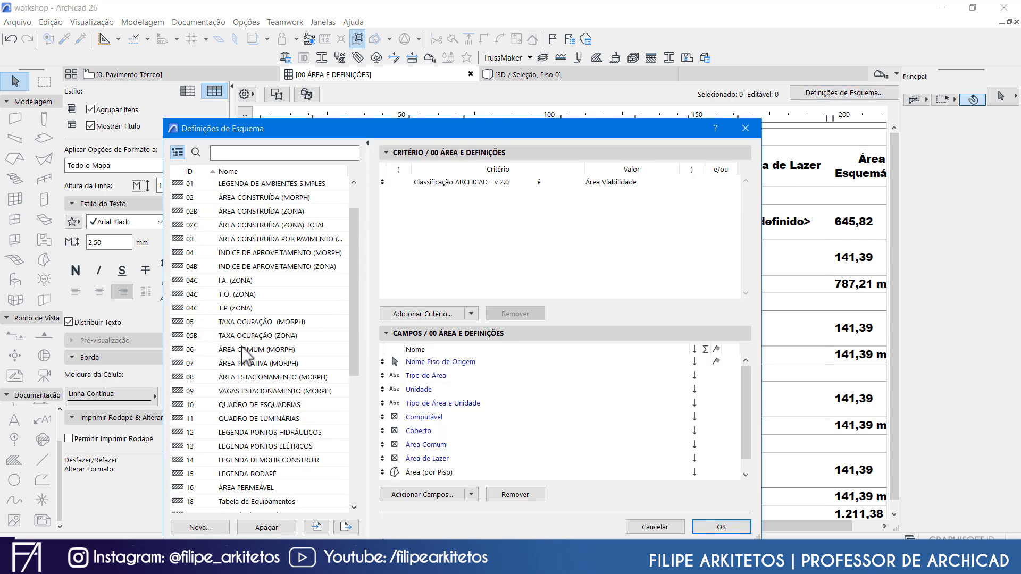
scroll(246, 393, down, 2)
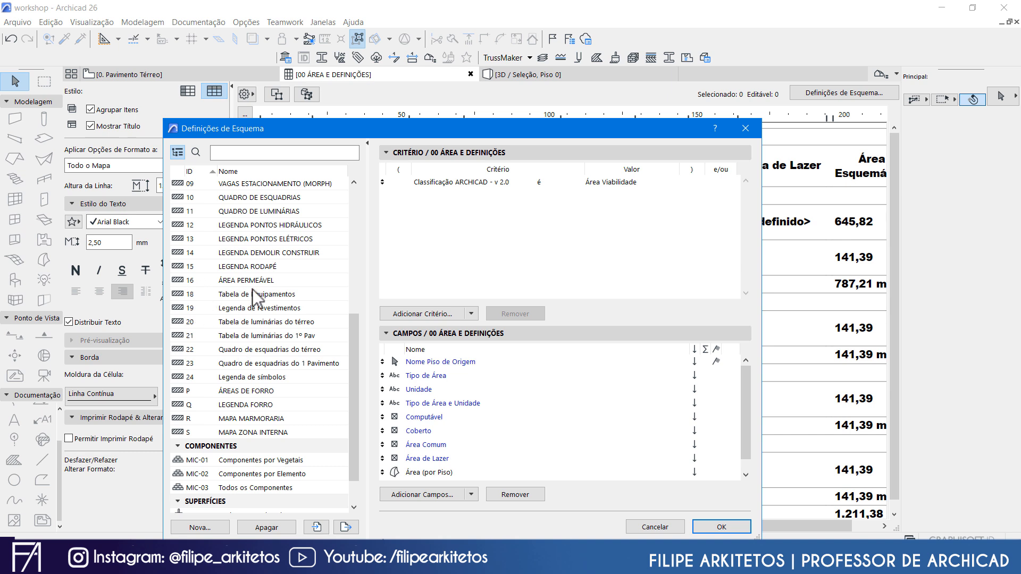
Create a new element schedule scheme with ID 17 and the name CORTE E ATERRO
click(208, 528)
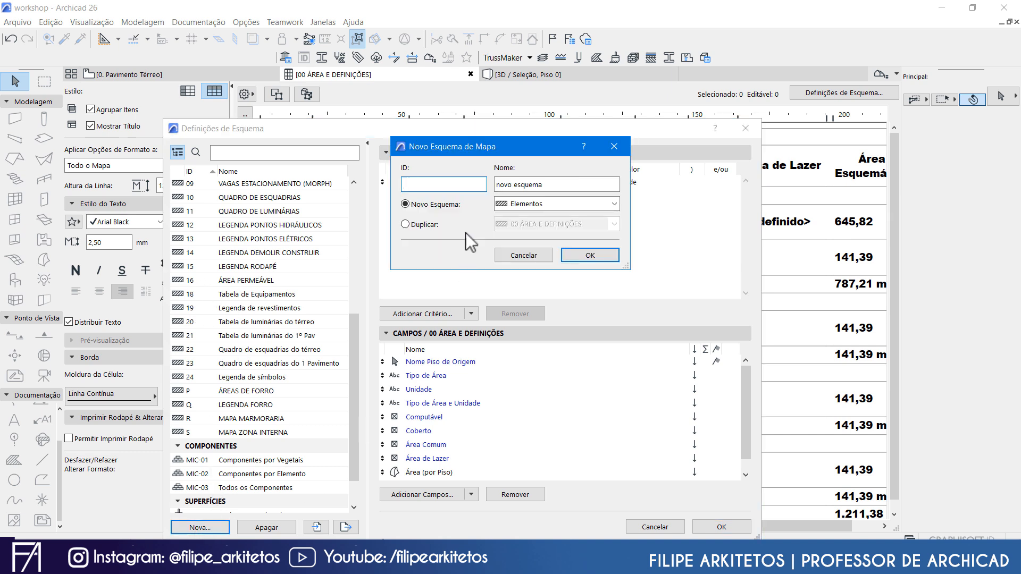
click(465, 185)
text(17)
key(Tab)
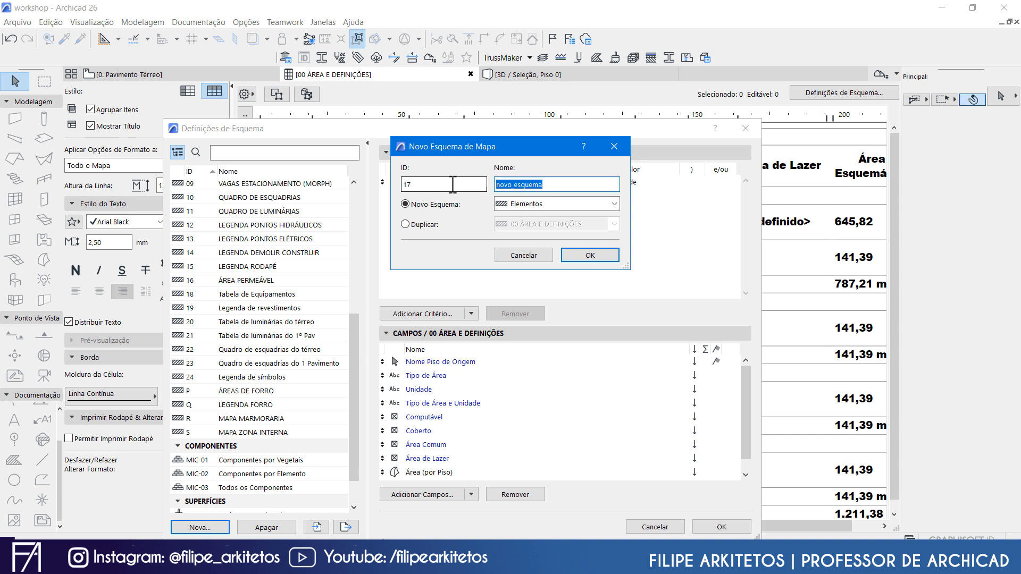
text(cor)
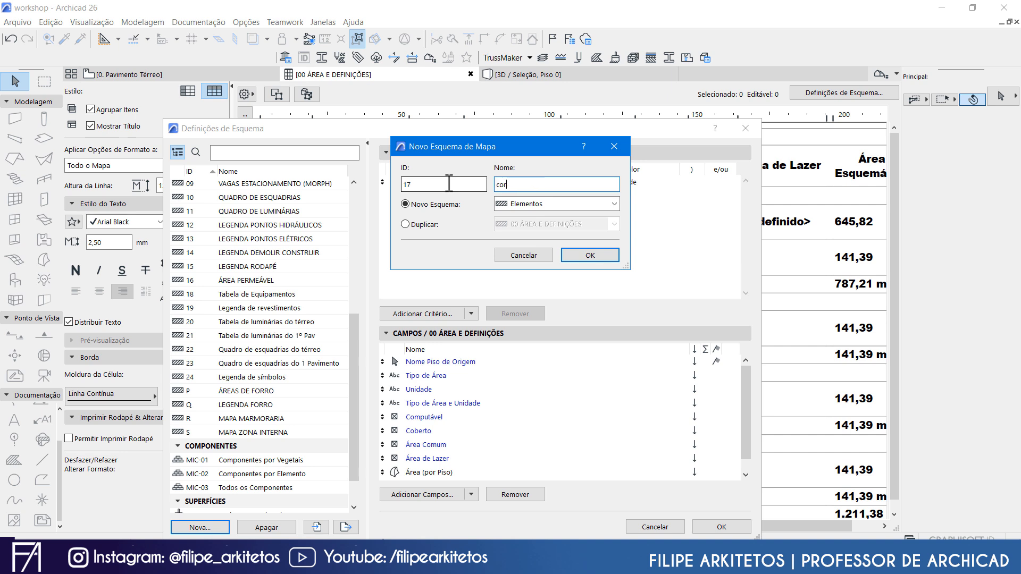
text(teRTE E ATERRO)
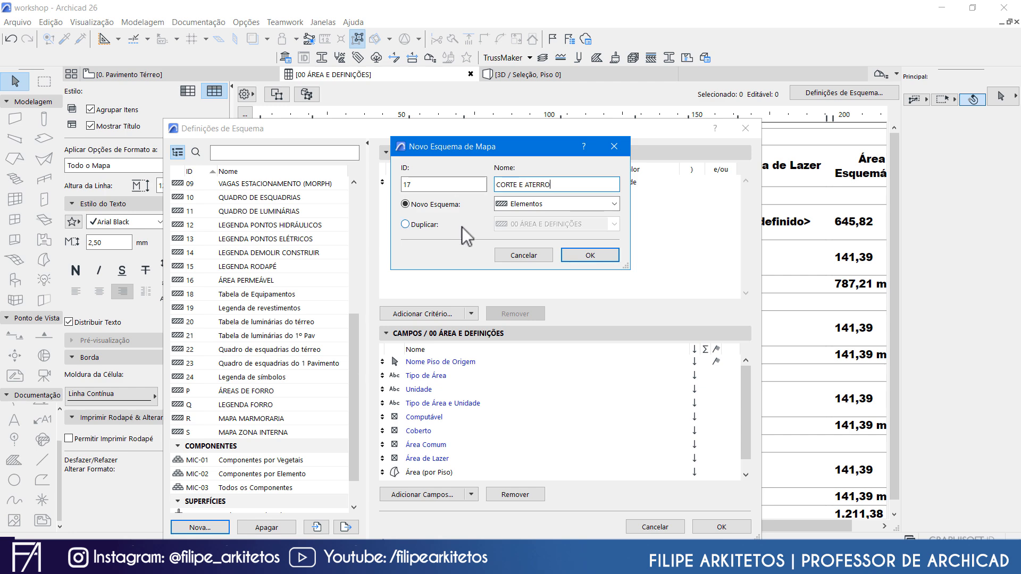
click(585, 260)
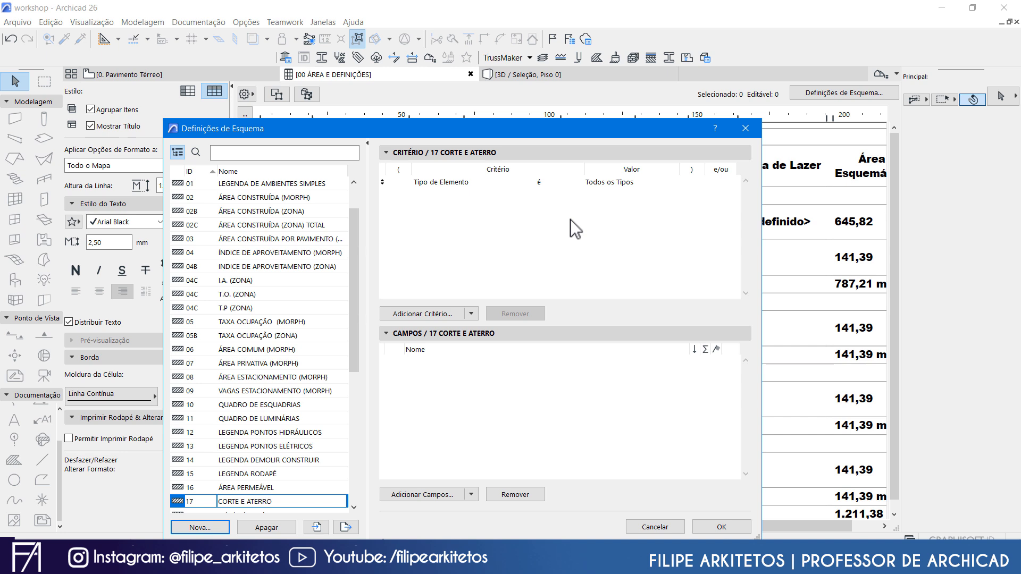
Set the Tipo de Elemento criterion of the CORTE E ATERRO scheme to Malha
click(645, 181)
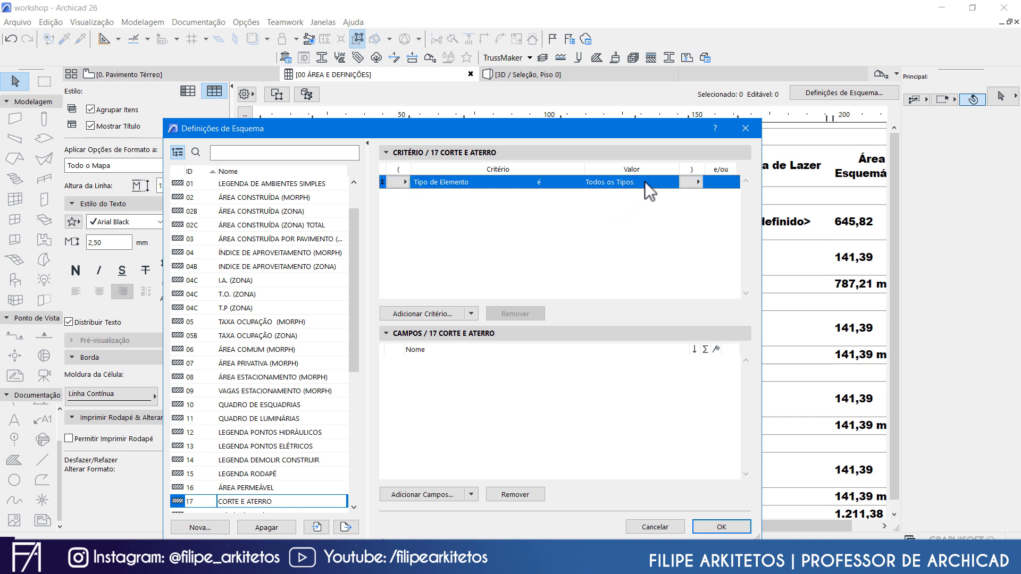
click(670, 182)
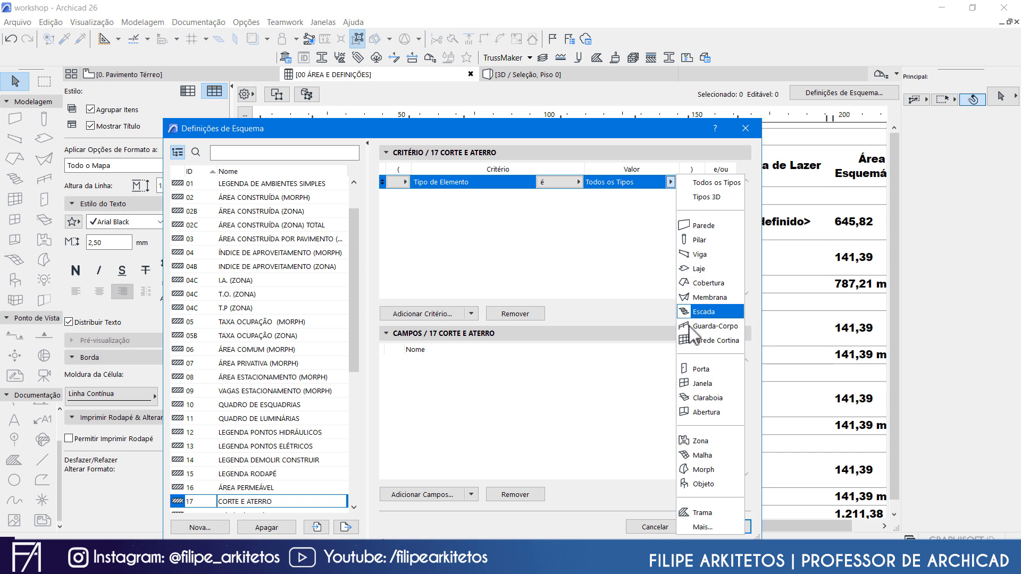
click(703, 456)
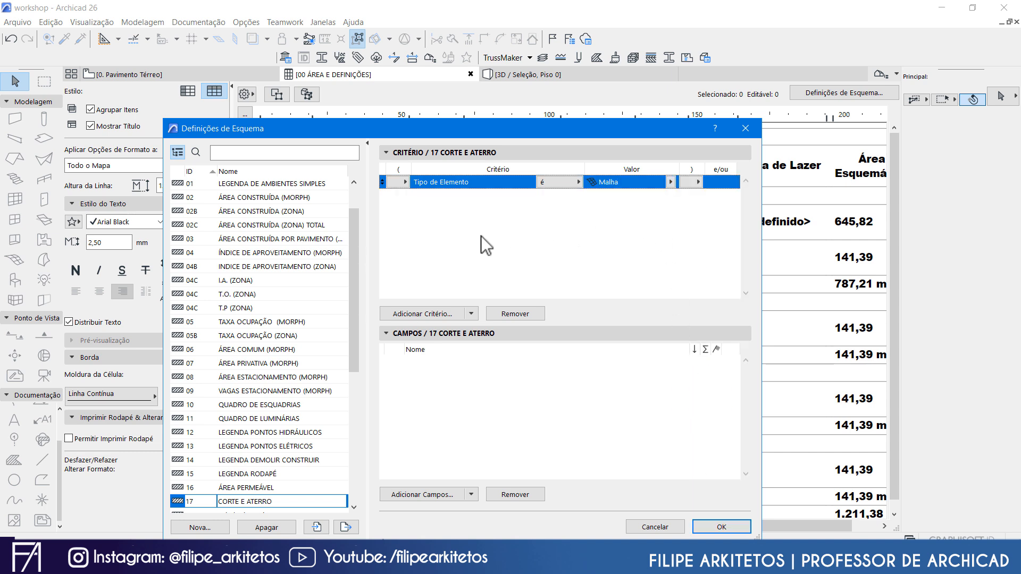
Add a Classificação ARCHICAD - v 2.0 criterion with the value Geometria de Terreno, found under Massa
click(437, 314)
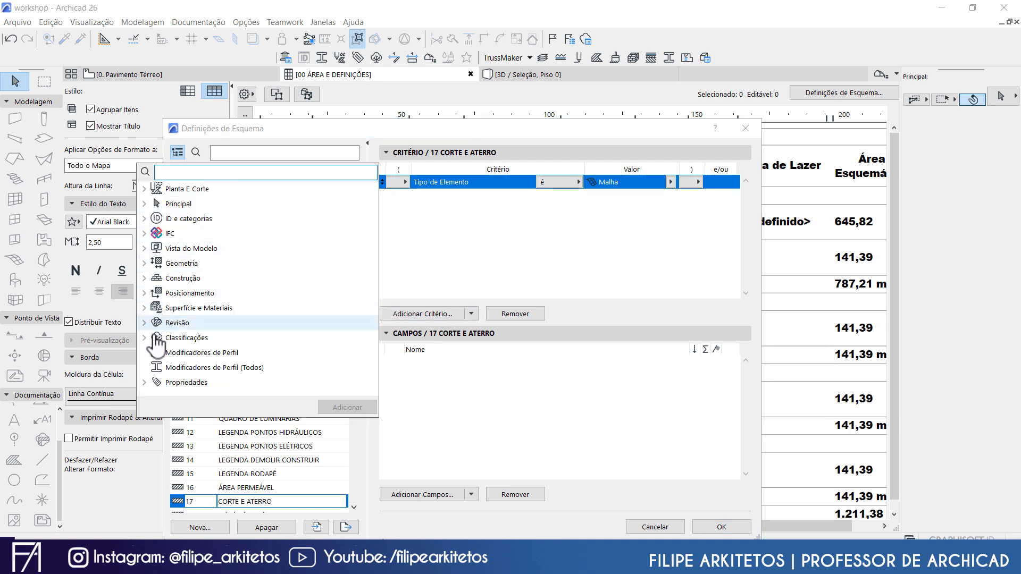
click(143, 337)
click(162, 353)
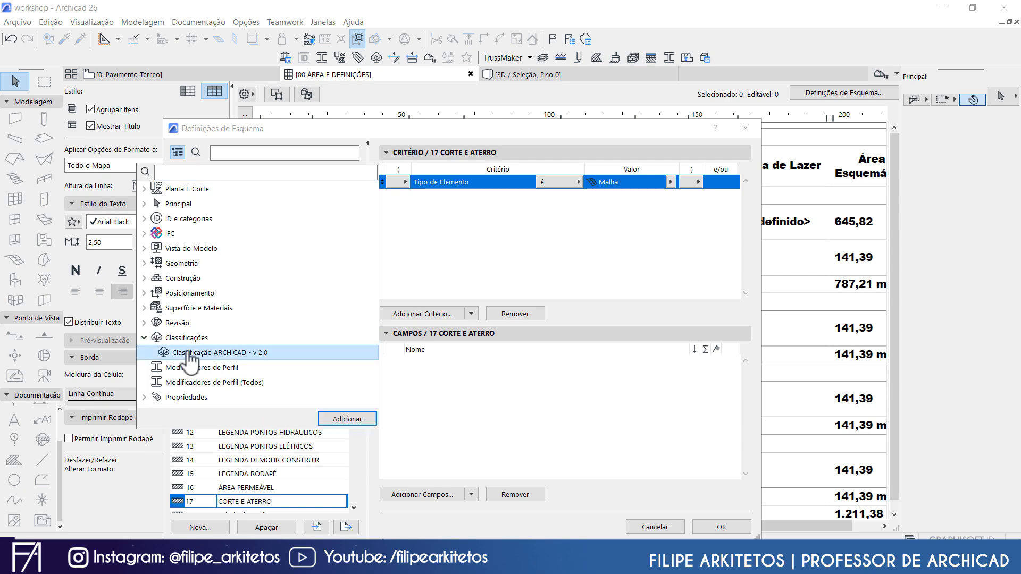
click(336, 423)
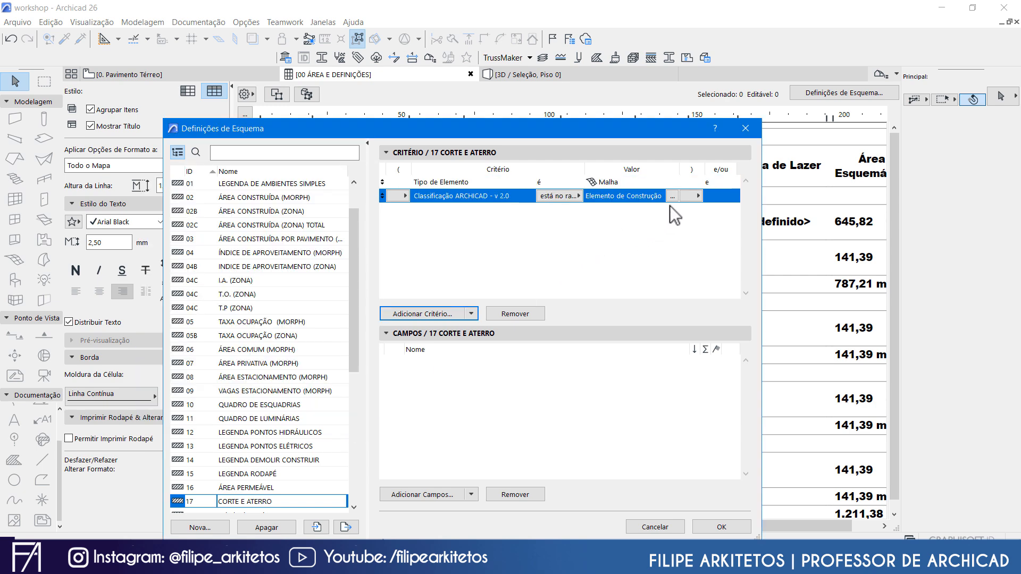
click(672, 197)
click(686, 245)
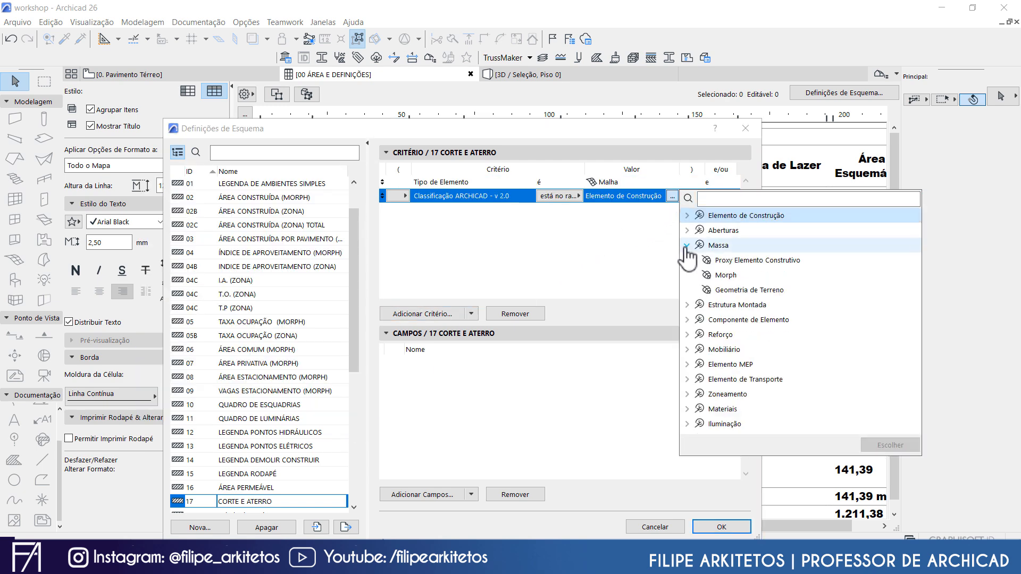
click(741, 291)
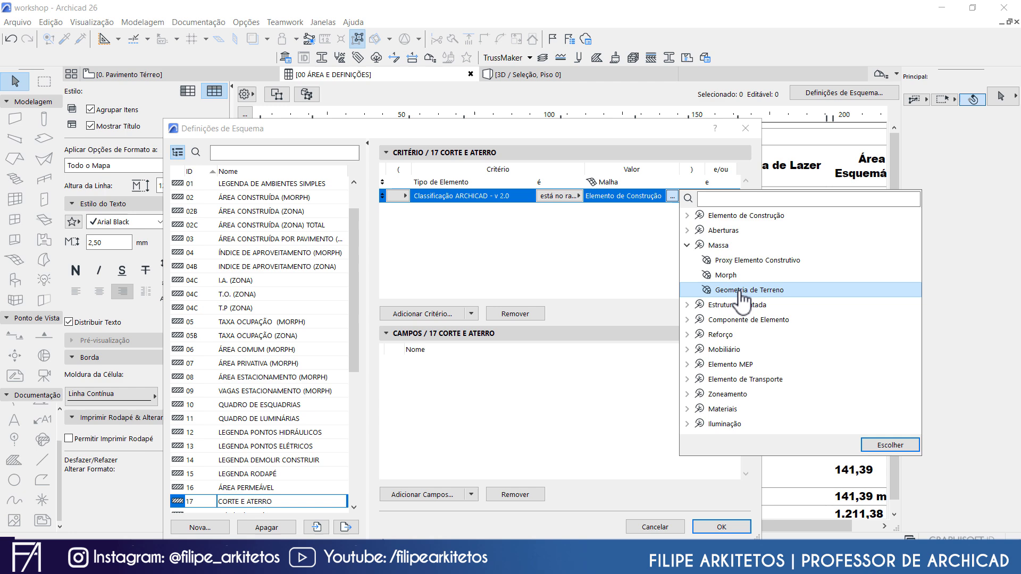
click(901, 447)
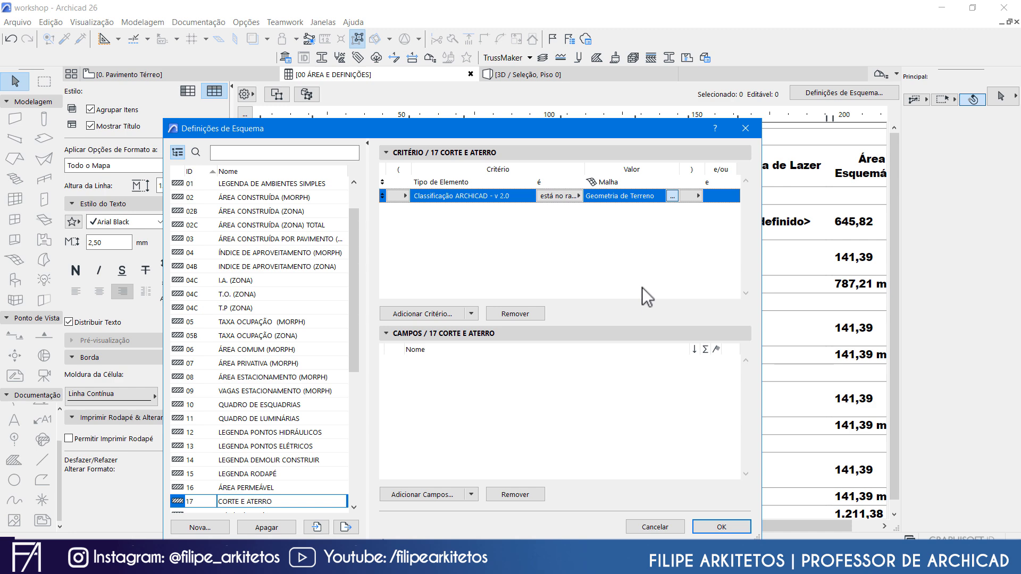
Add the Corte e Aterro property from TERRENO - CORTE/ ATERRO as a criterion and set its value to Corte
click(413, 314)
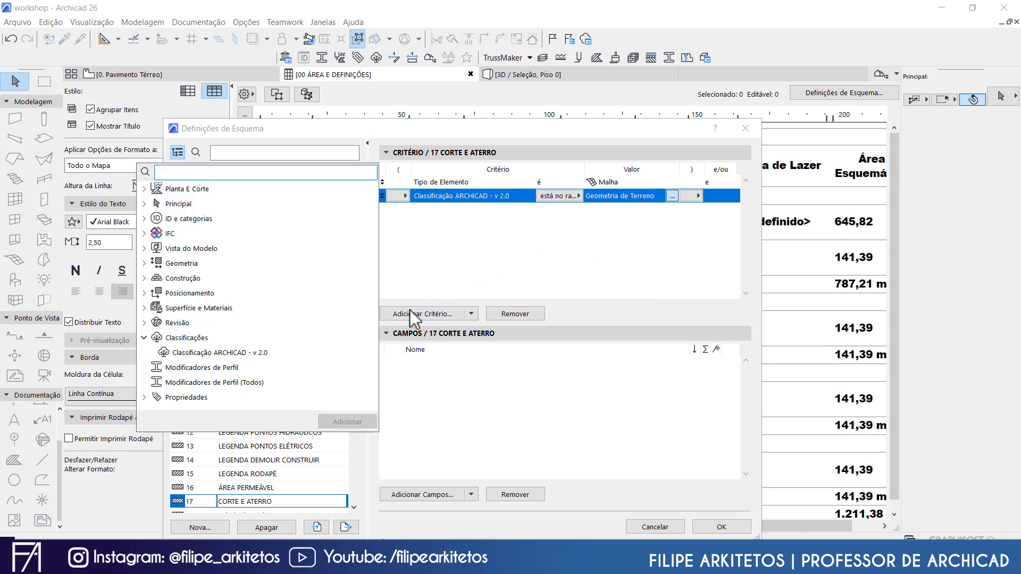
click(144, 400)
scroll(206, 383, down, 3)
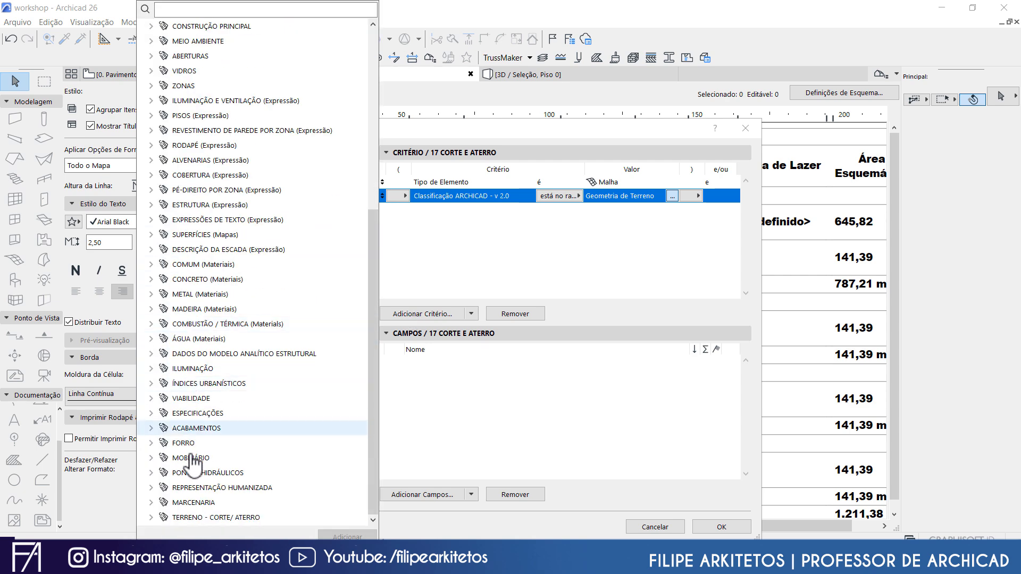
click(151, 517)
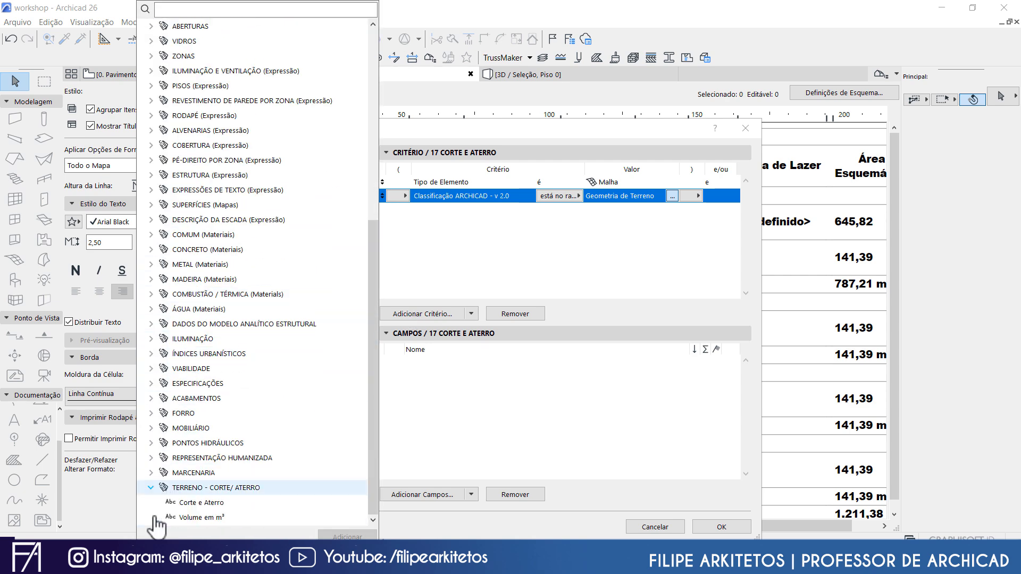
click(206, 505)
click(347, 537)
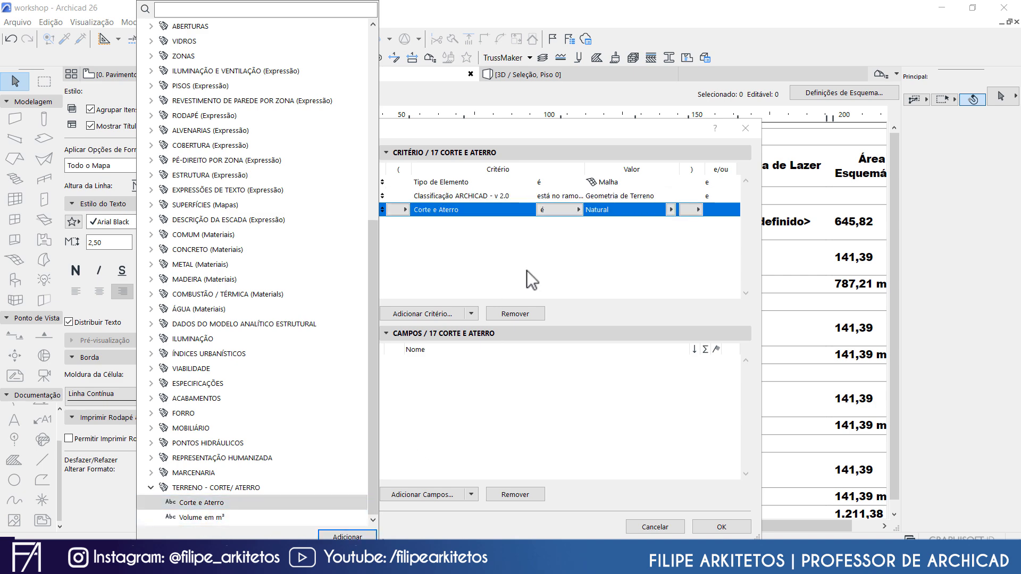
click(671, 210)
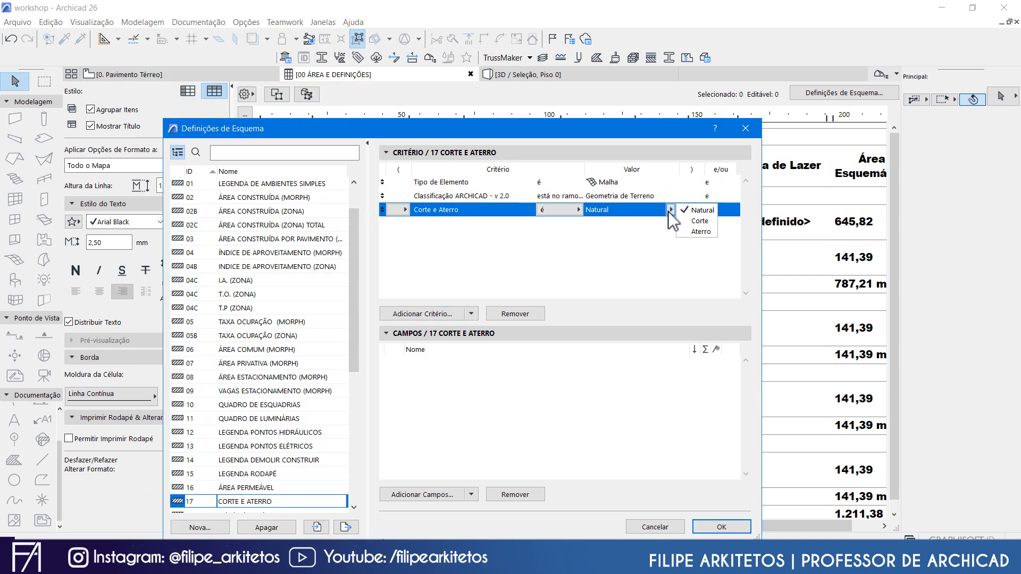
click(698, 220)
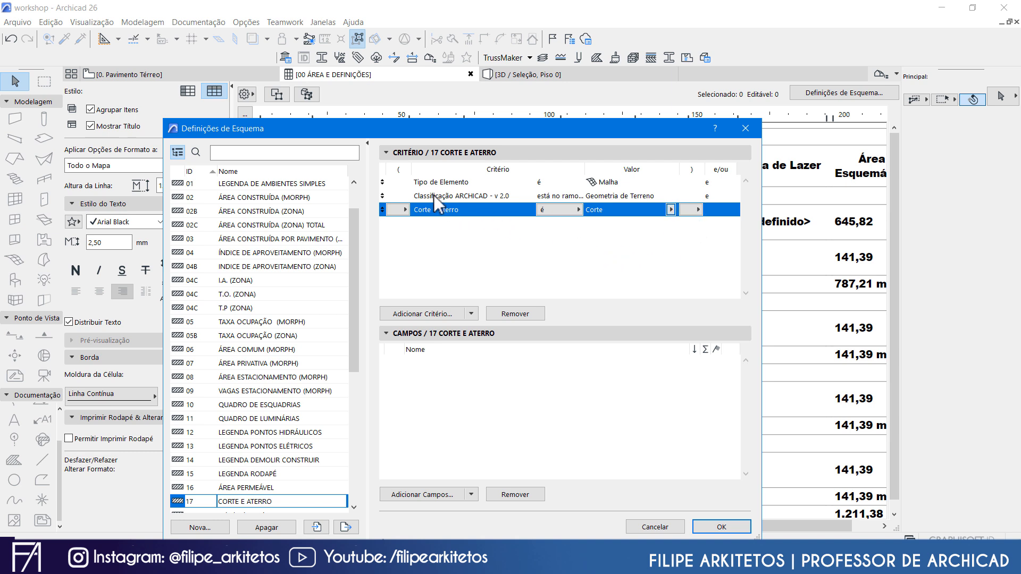
Enclose the three criteria in one pair of parentheses, opening before Tipo de Elemento and closing after Corte
click(406, 182)
click(404, 181)
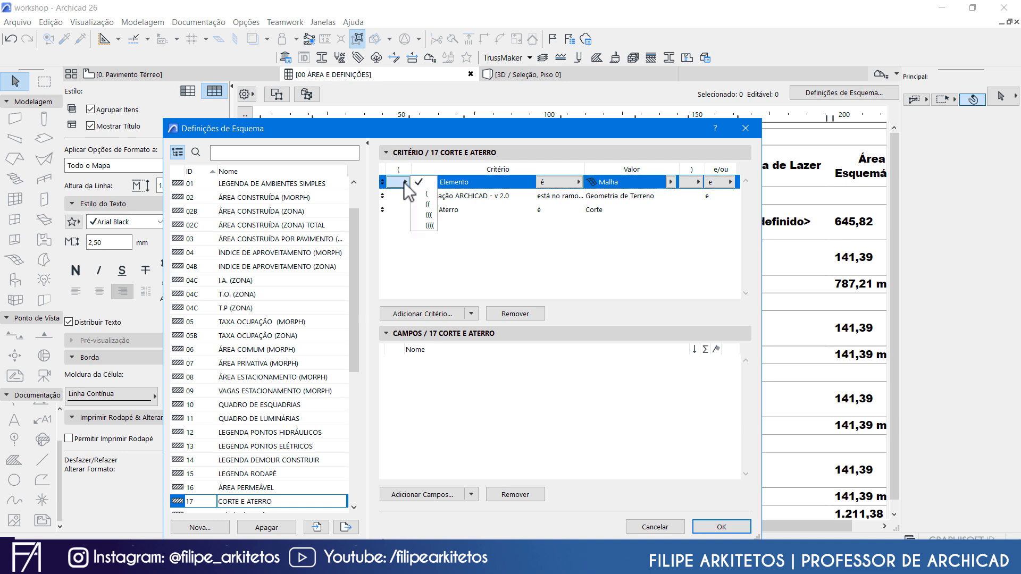
click(426, 193)
click(691, 211)
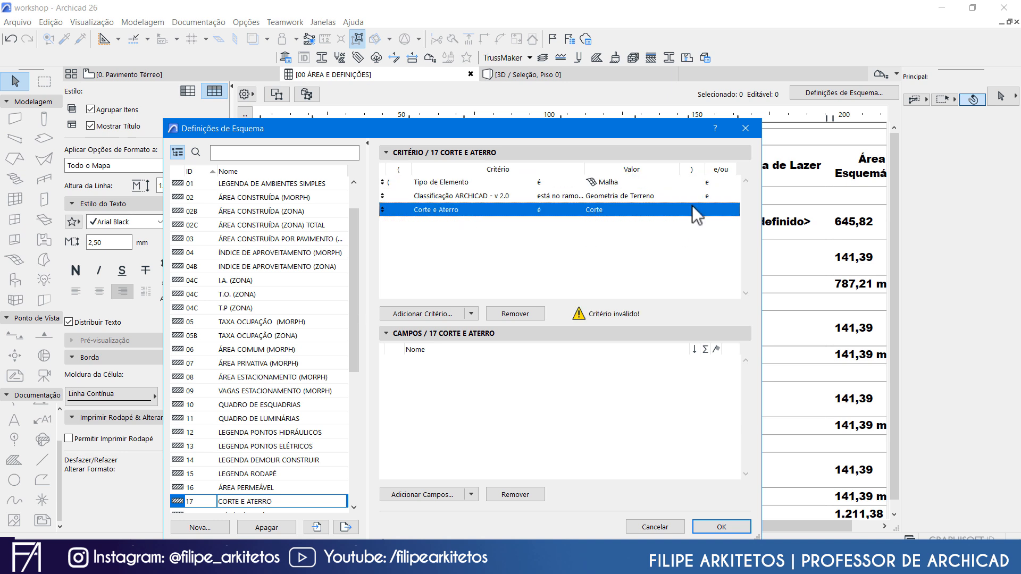
click(695, 209)
click(713, 224)
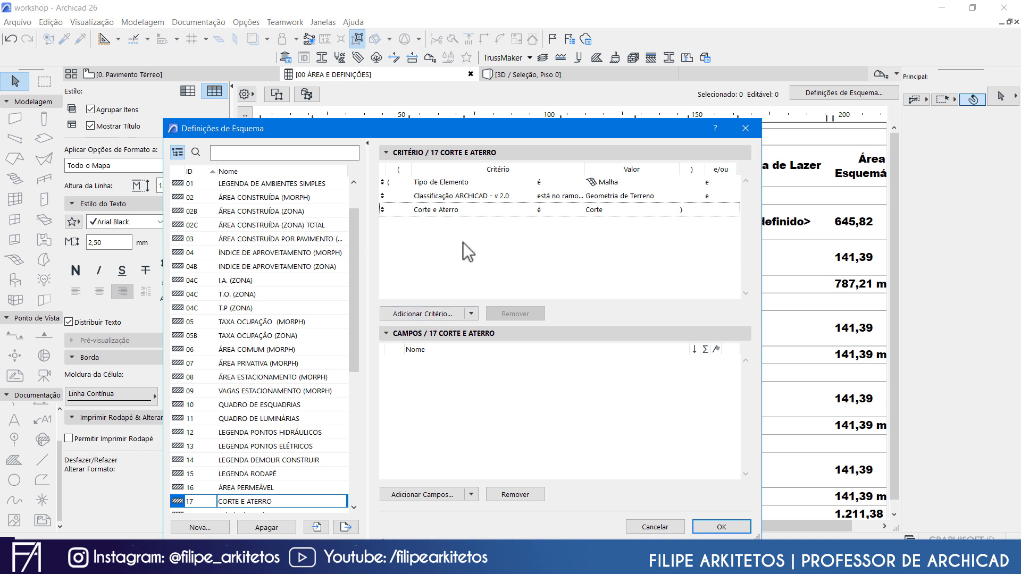
Add a second Tipo de Elemento criterion to the CORTE E ATERRO scheme
click(464, 181)
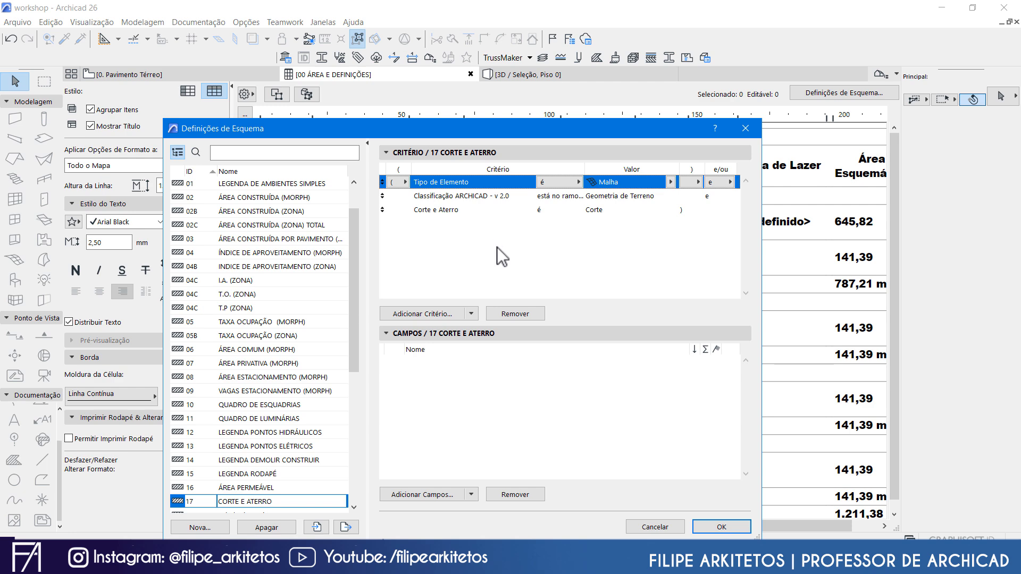
click(445, 285)
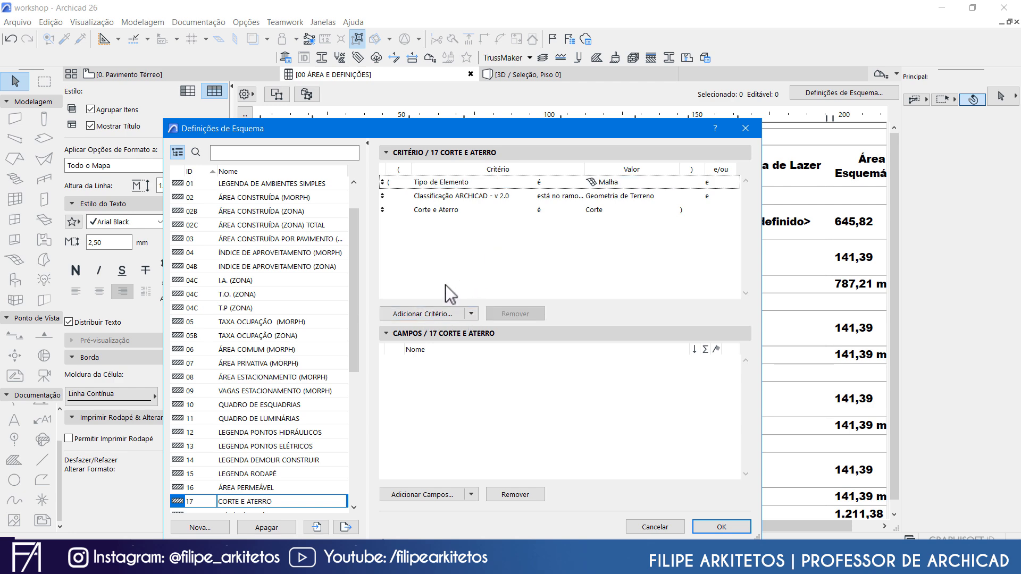
click(435, 314)
text(tipo)
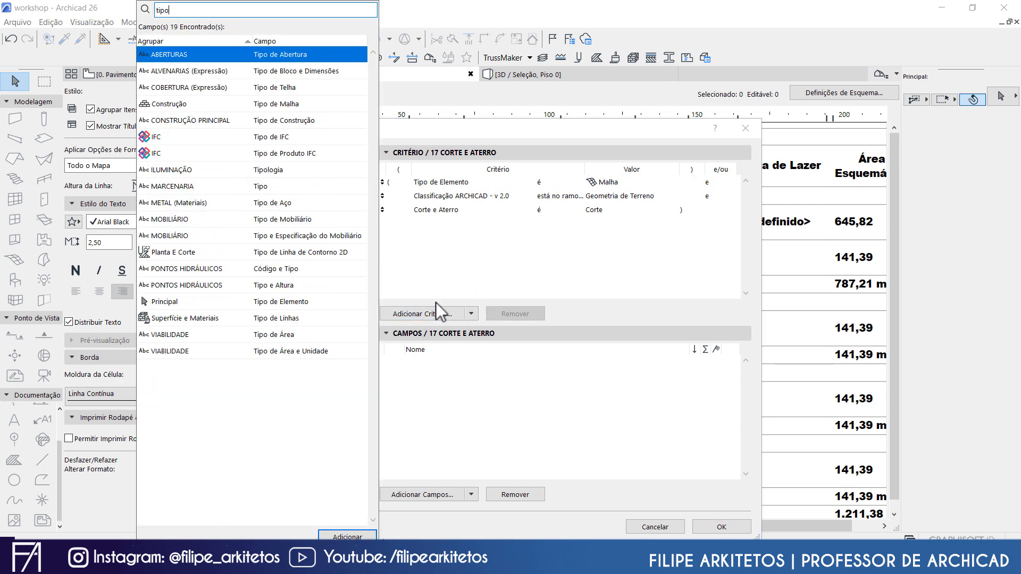
text( de ele)
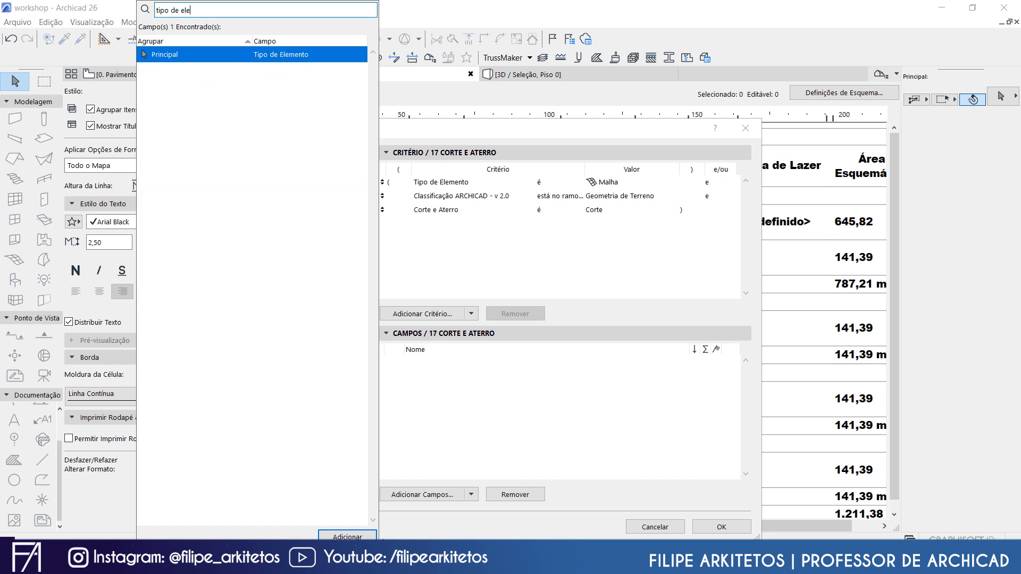
click(349, 537)
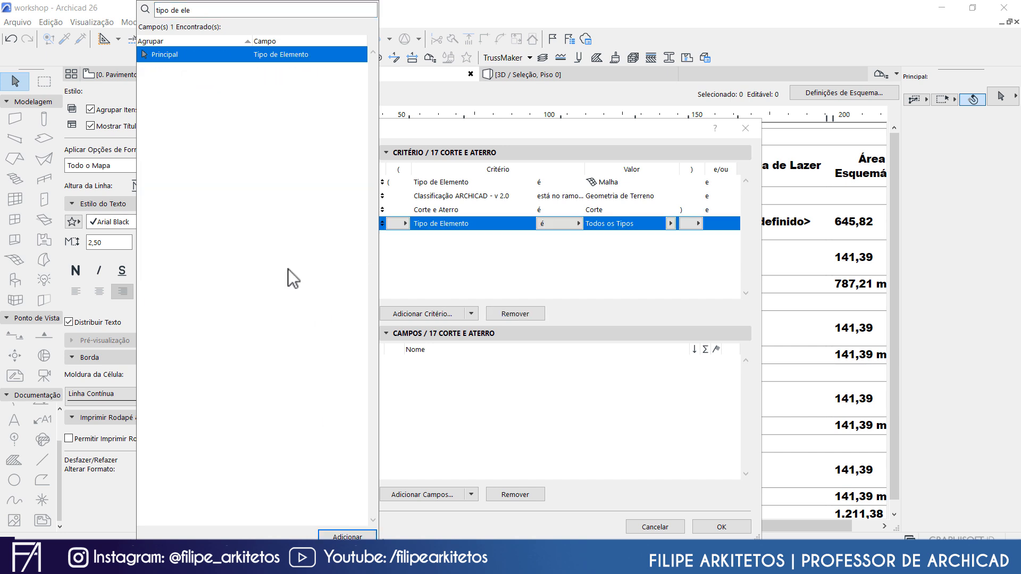
Add a second Classificação ARCHICAD - v 2.0 criterion and a second Corte e Aterro criterion from TERRENO - CORTE/ ATERRO
click(203, 9)
text(class)
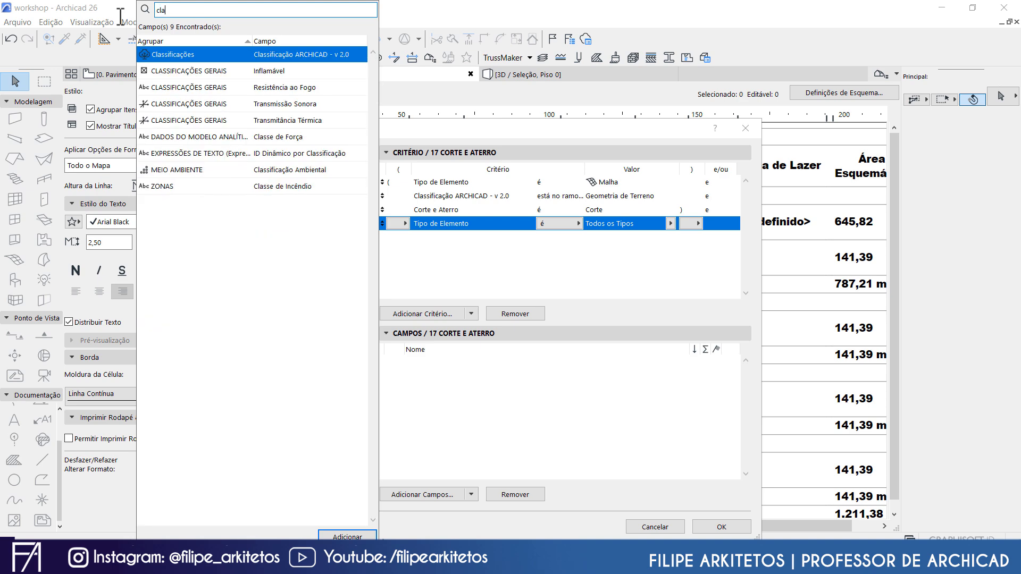
click(347, 537)
click(198, 11)
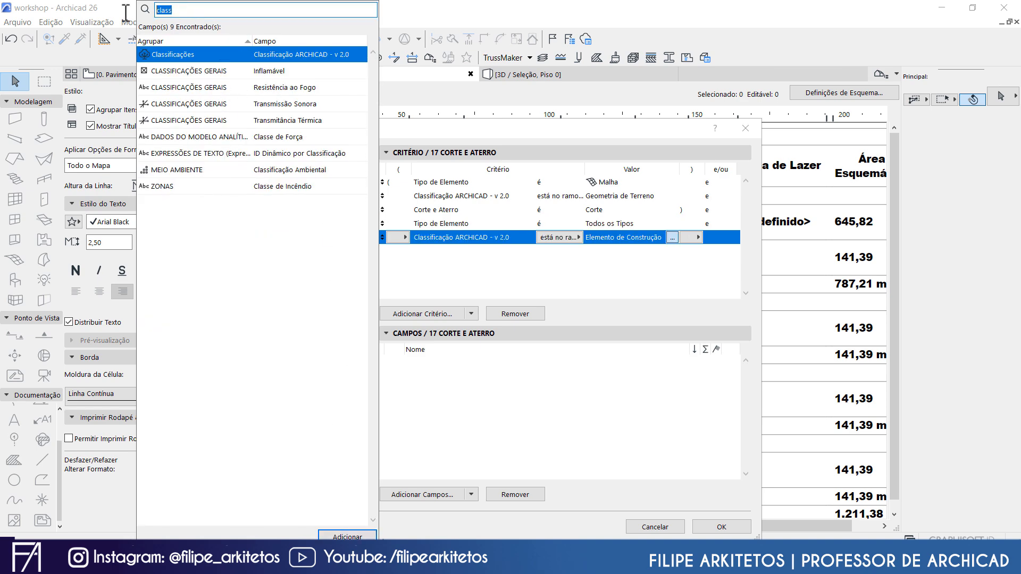
text(co)
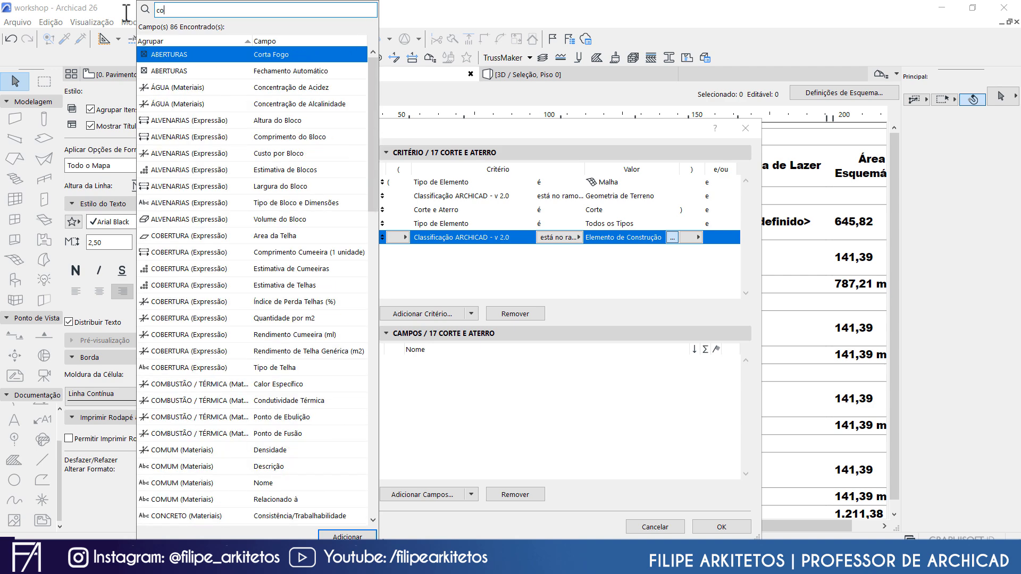
text(rte e a)
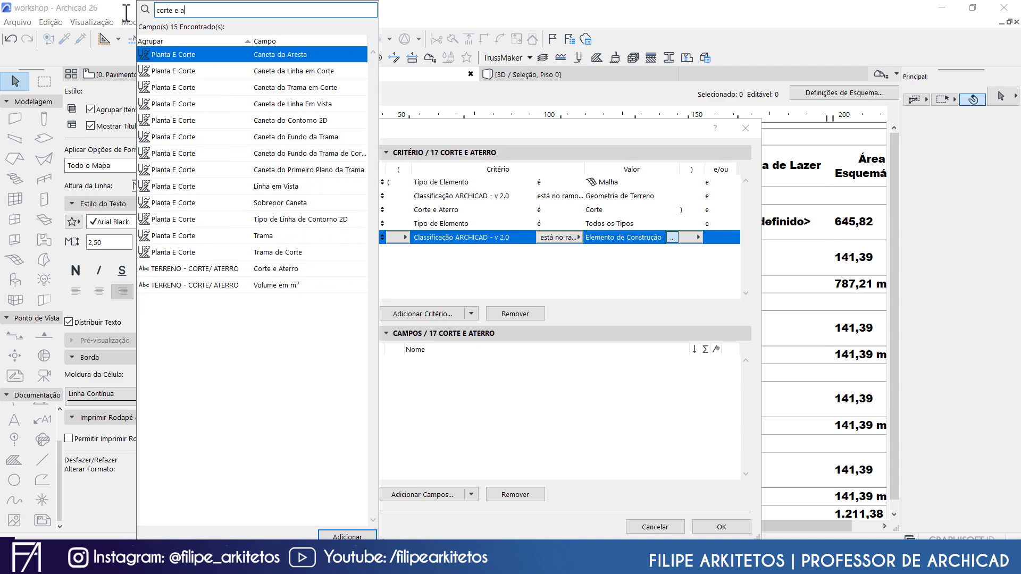
text(t)
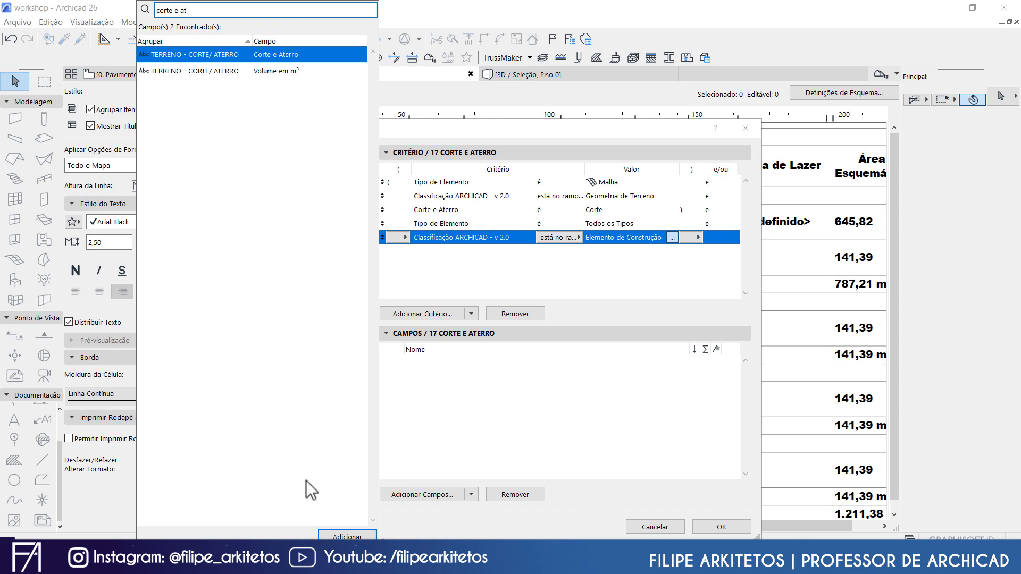
click(347, 538)
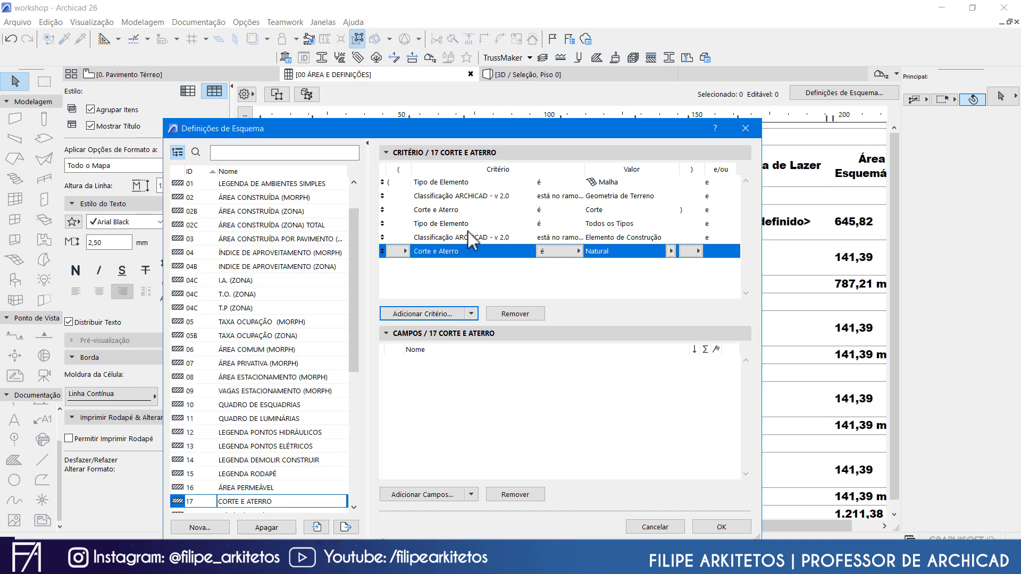
Set the second Tipo de Elemento criterion to Malha and the second classification criterion to Geometria de Terreno, found under Massa
click(644, 224)
click(671, 224)
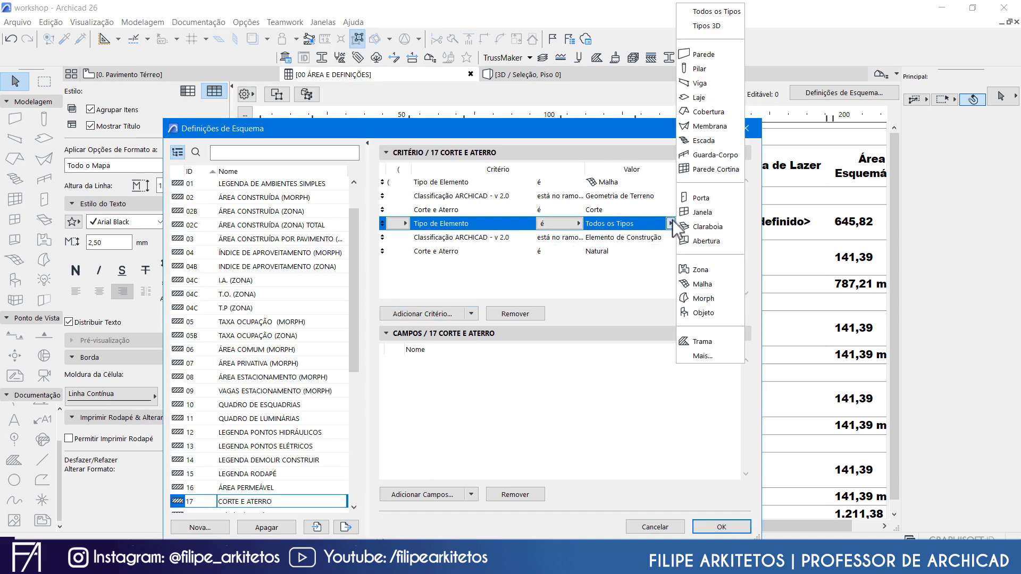
click(717, 285)
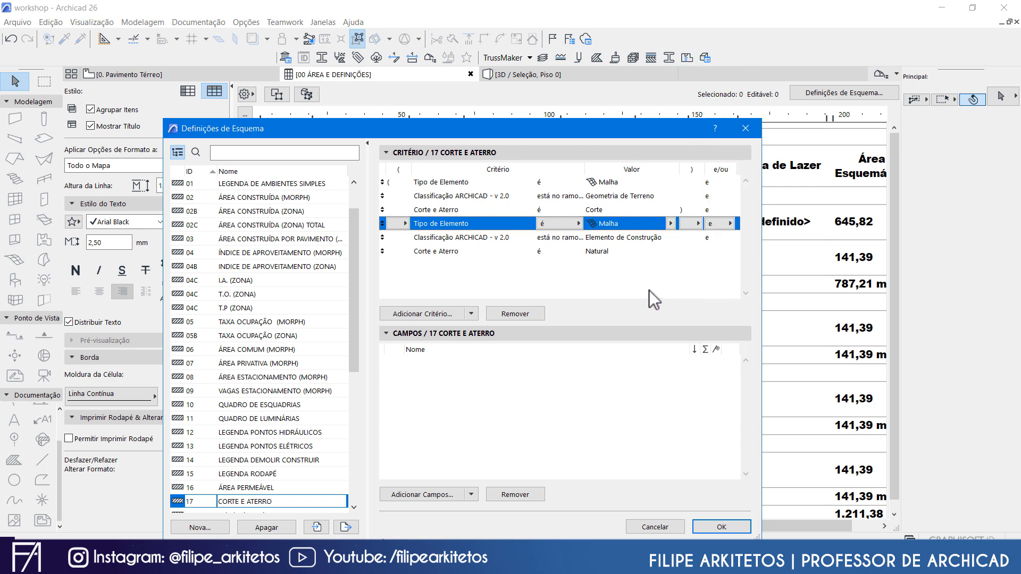
click(605, 238)
click(672, 237)
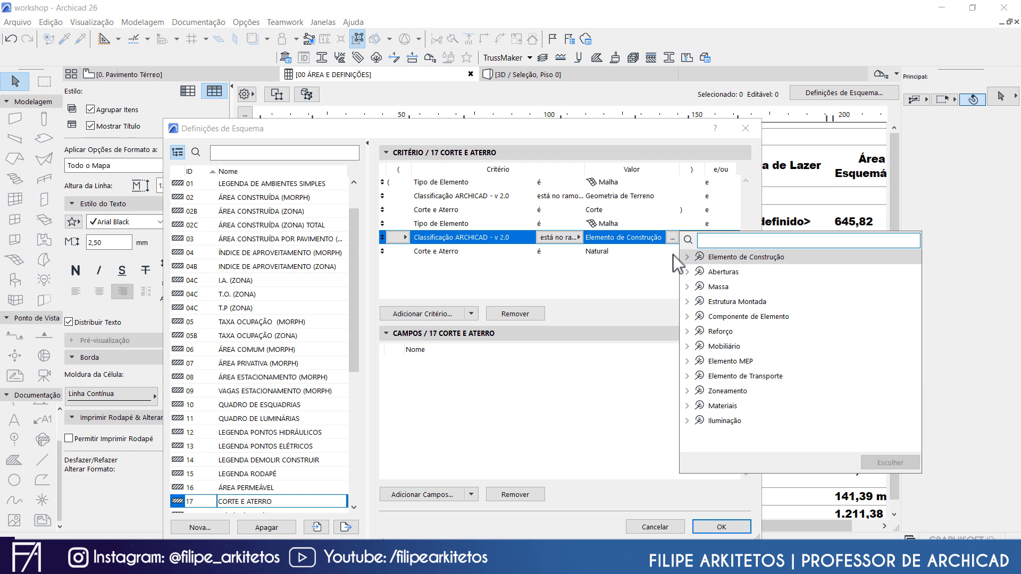
click(688, 287)
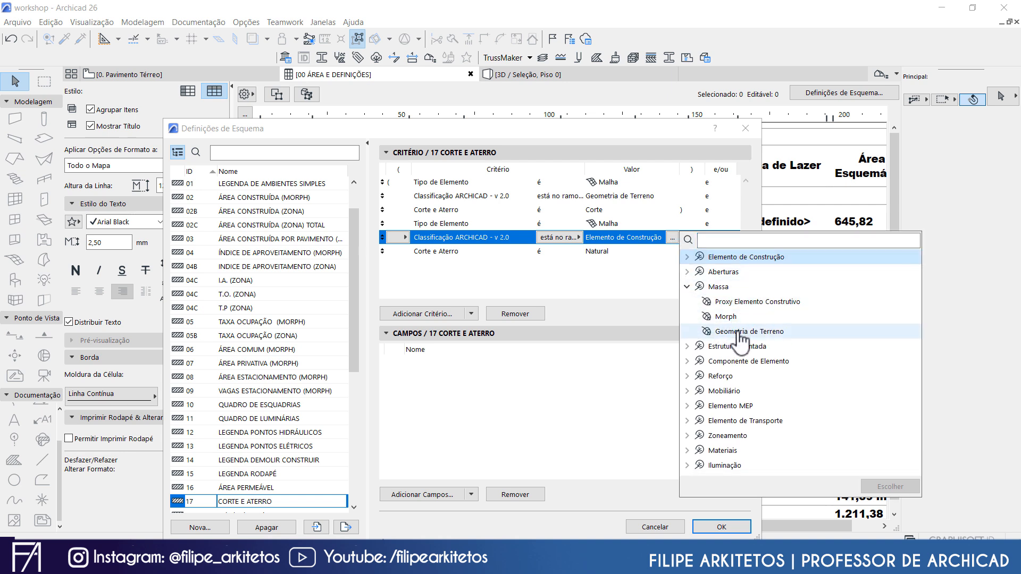
click(739, 331)
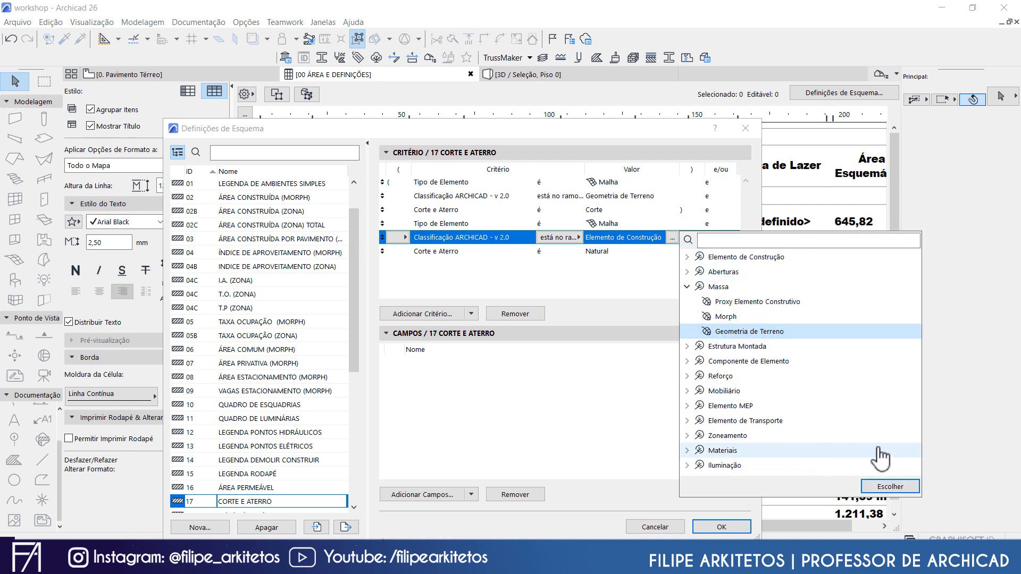
click(897, 484)
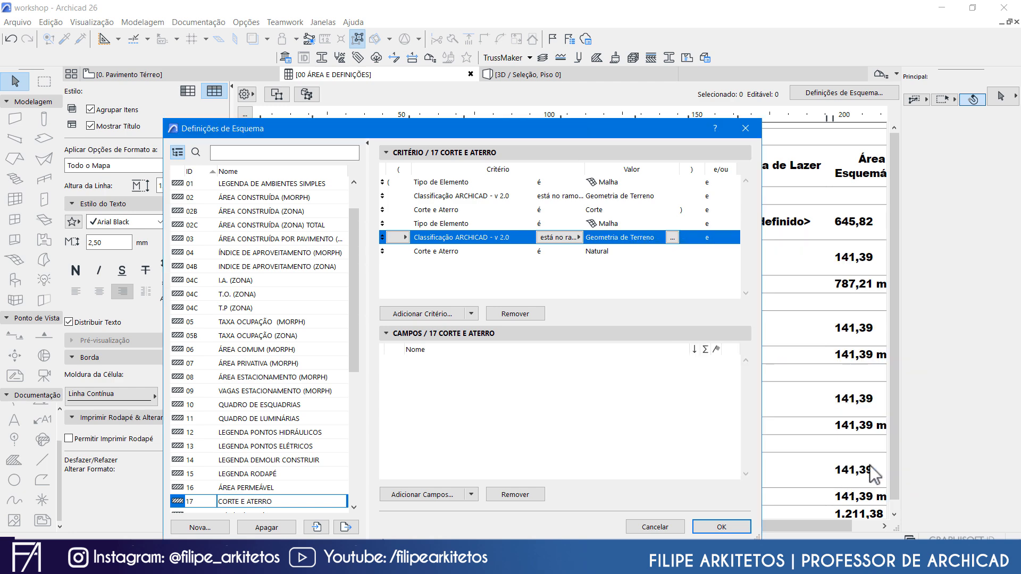
Set the value of the second Corte e Aterro criterion to Aterro
click(607, 251)
click(671, 252)
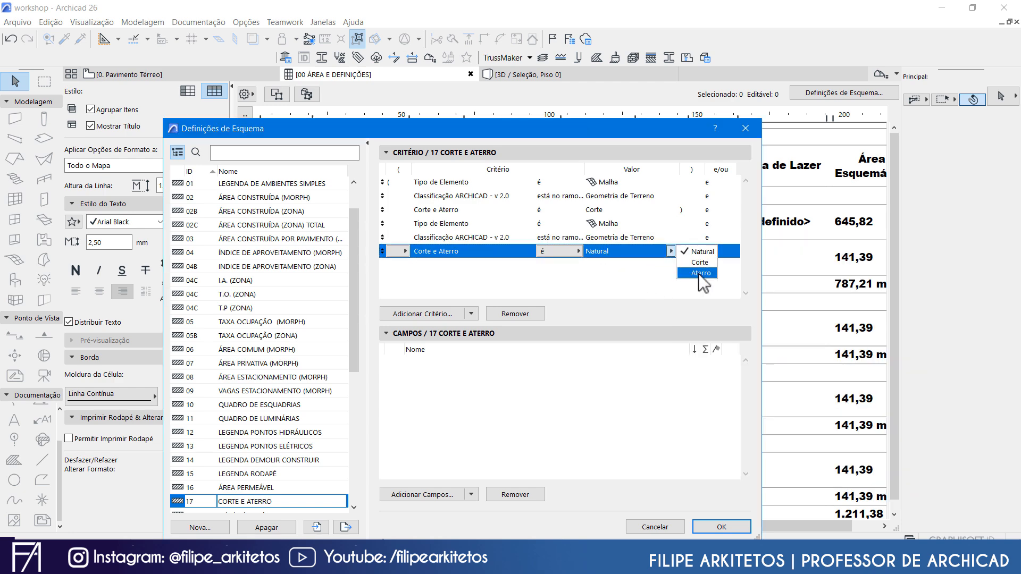
click(698, 273)
Enclose the second group of three criteria in parentheses, opening before Tipo de Elemento and closing after Aterro
click(407, 223)
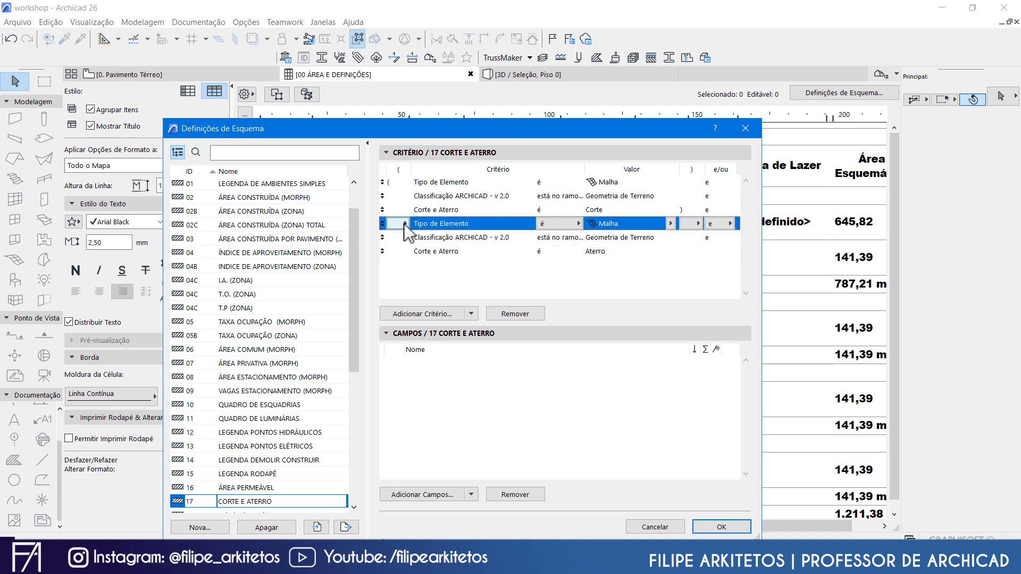
click(402, 223)
click(425, 235)
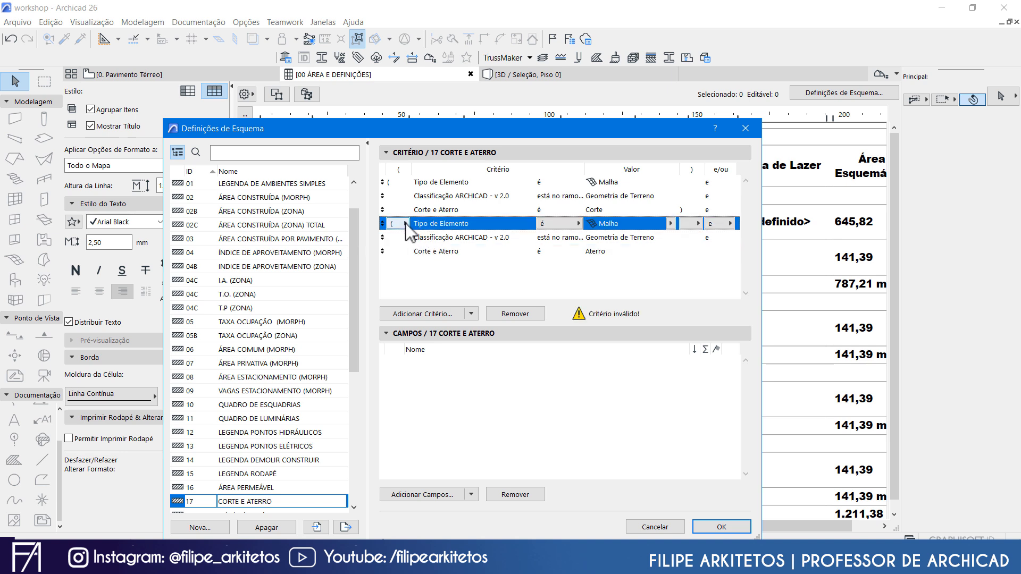
click(695, 251)
click(695, 251)
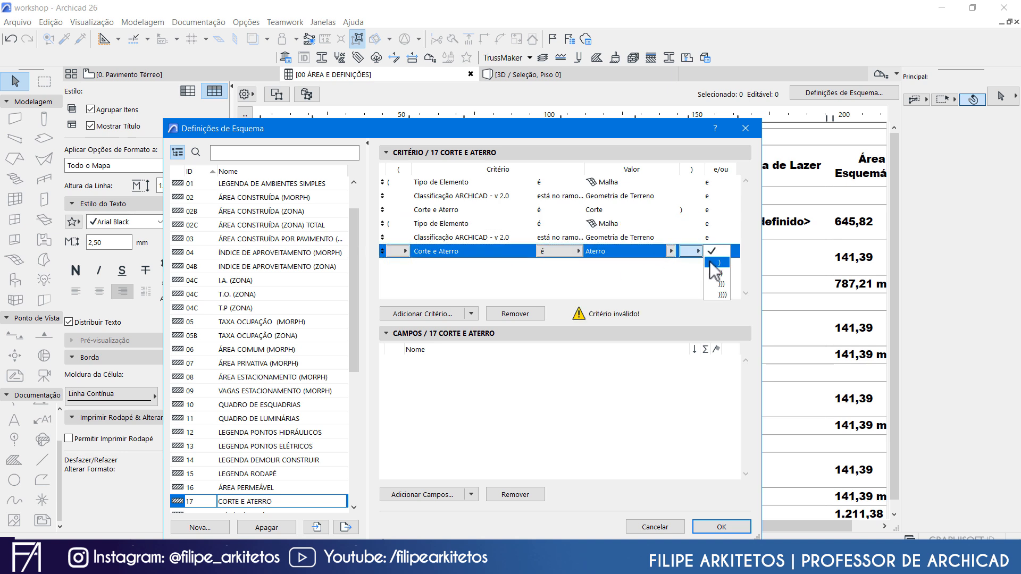
click(719, 262)
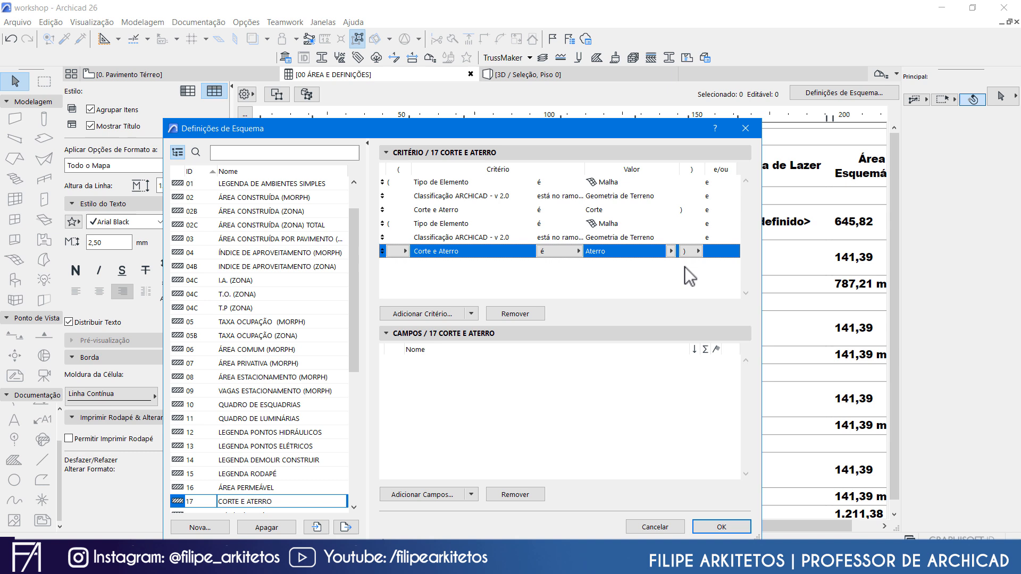
Change the operator of both Classificação ARCHICAD - v 2.0 criteria to é
click(470, 198)
click(562, 196)
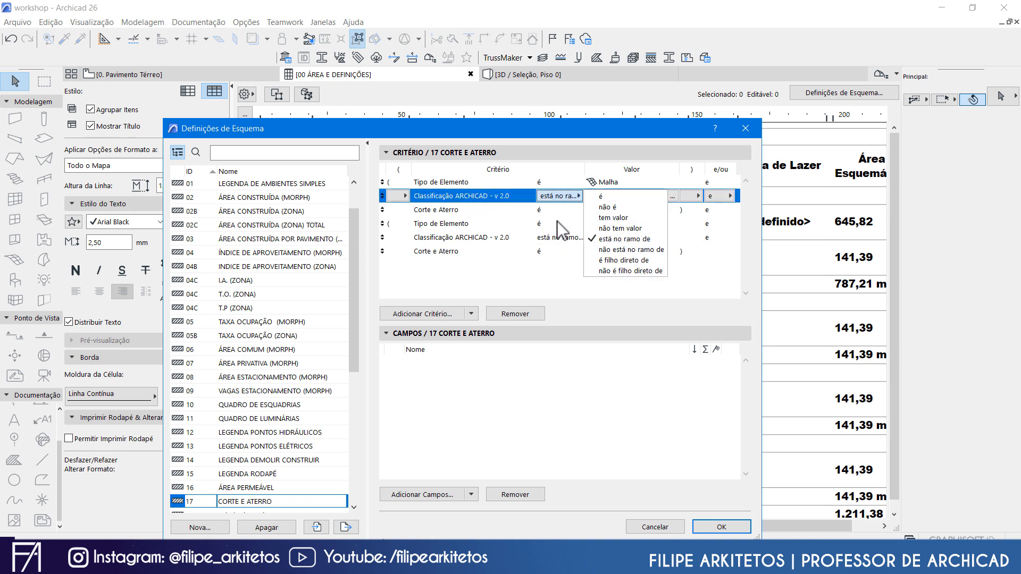
click(601, 196)
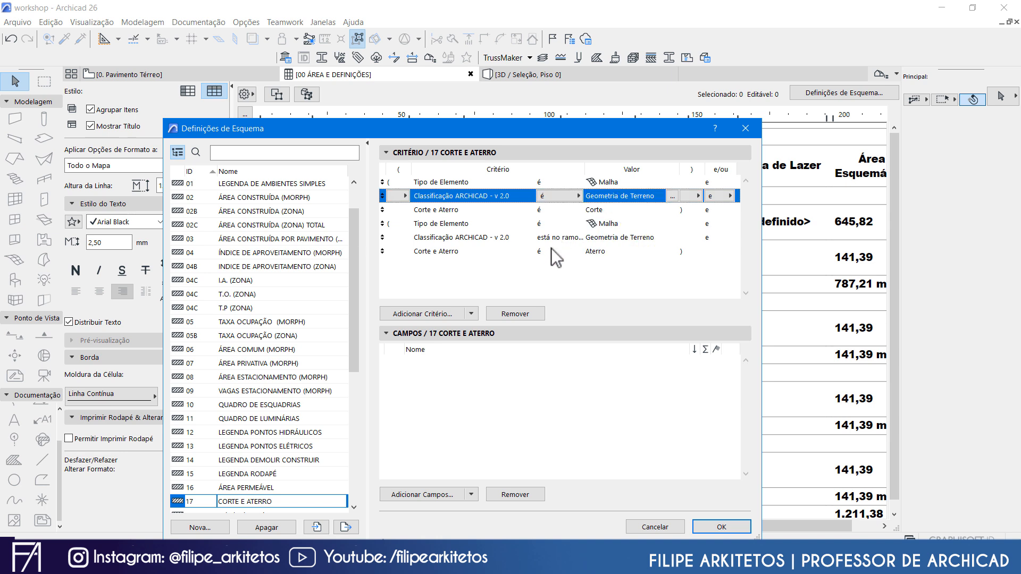
Link the Corte group and the Aterro group of criteria with ou
drag(420, 183, 443, 209)
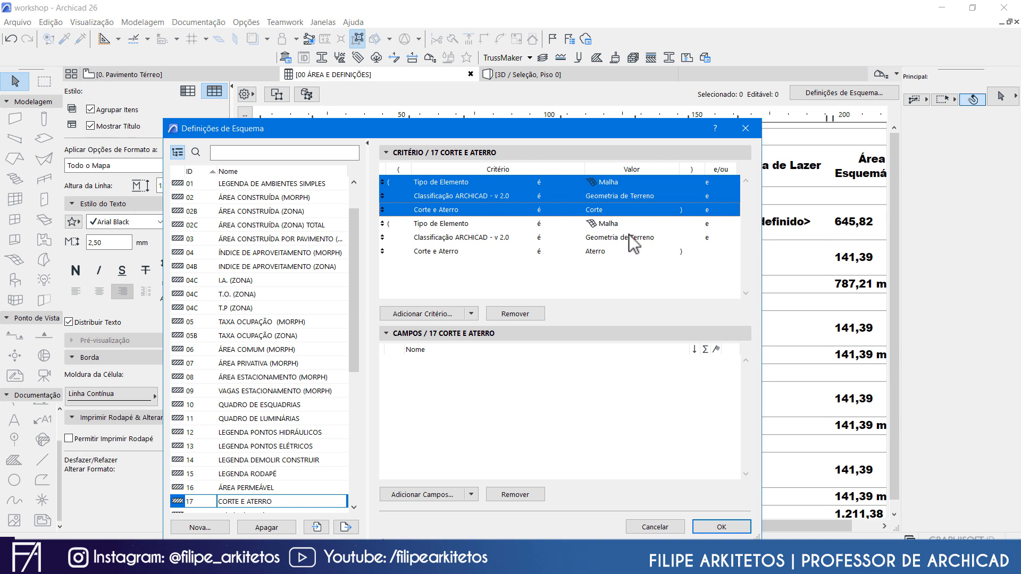
drag(478, 222, 472, 248)
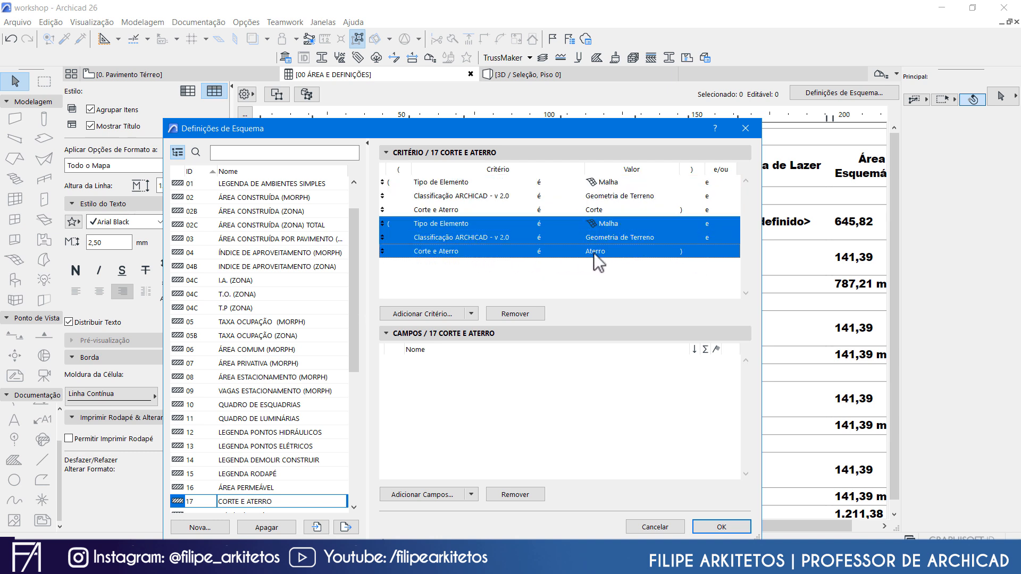
click(709, 209)
click(718, 209)
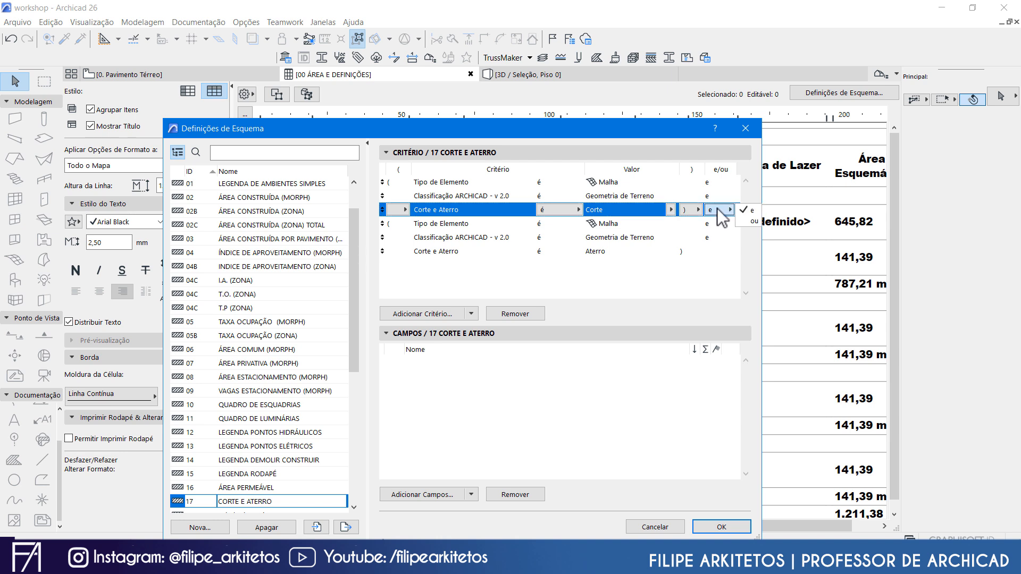
click(751, 222)
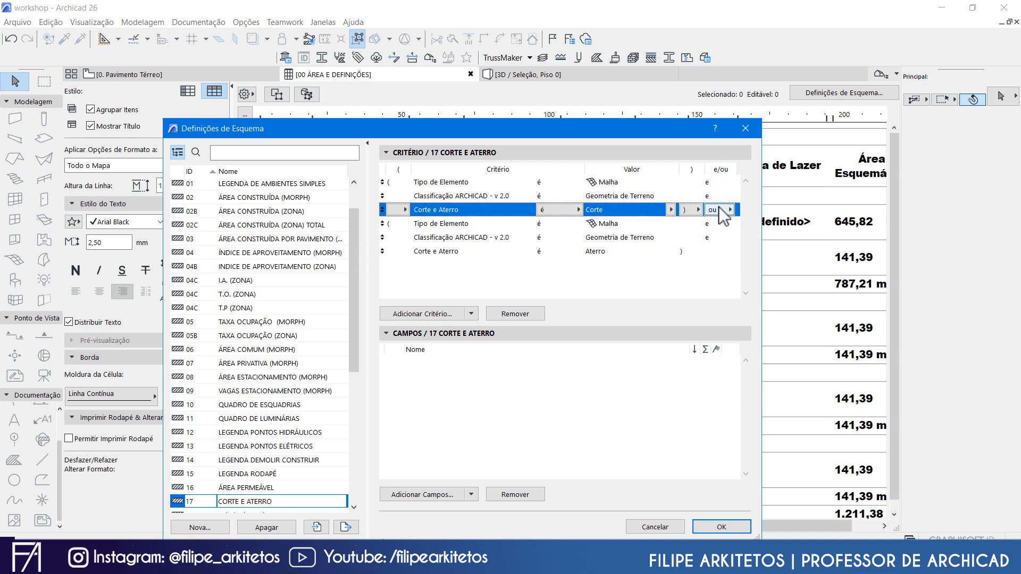
click(709, 292)
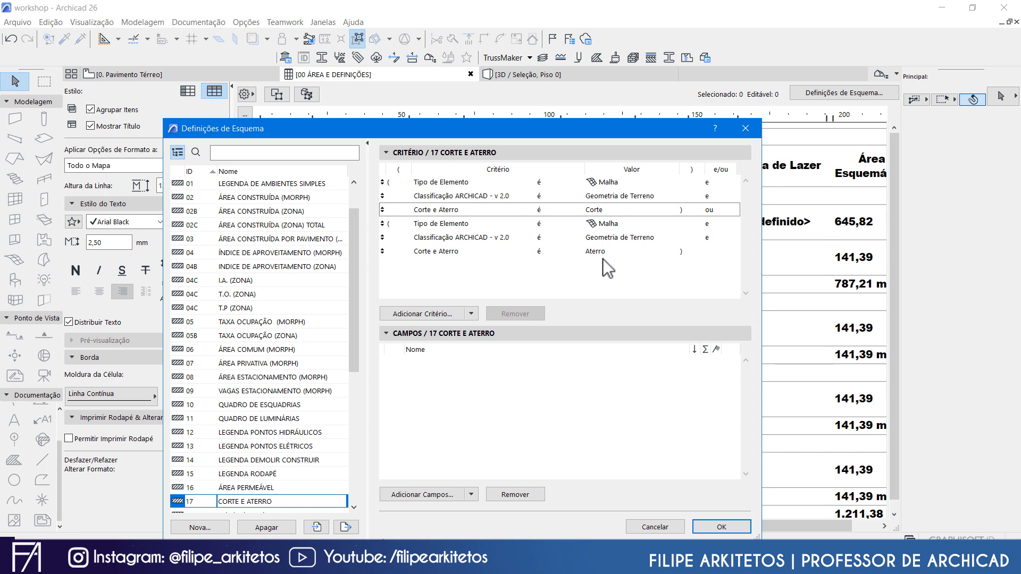
Add the Corte e Aterro and Volume em m³ property fields to the scheme, accept it, and switch to the 0. Pavimento Térreo plan
click(430, 494)
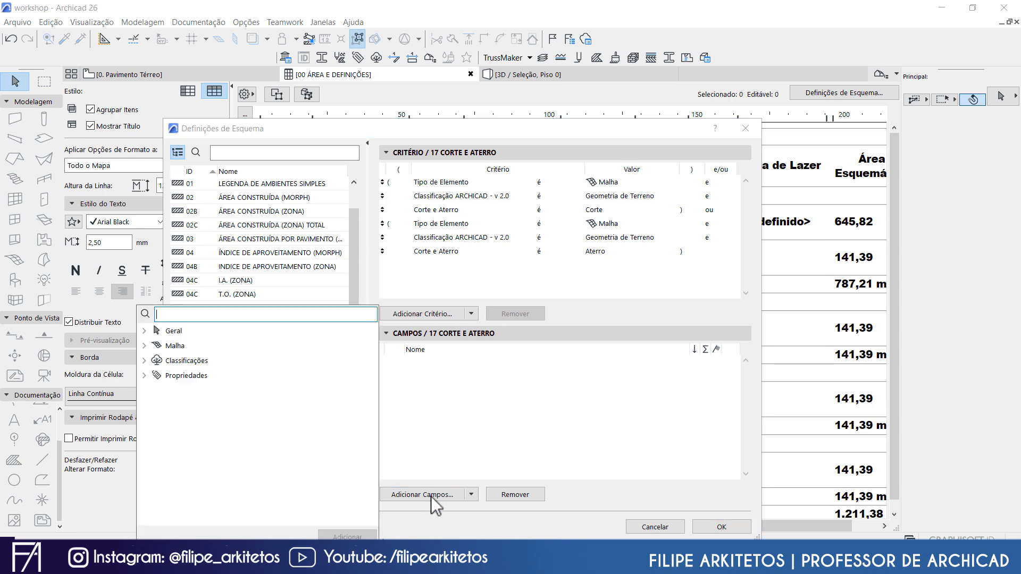
click(145, 376)
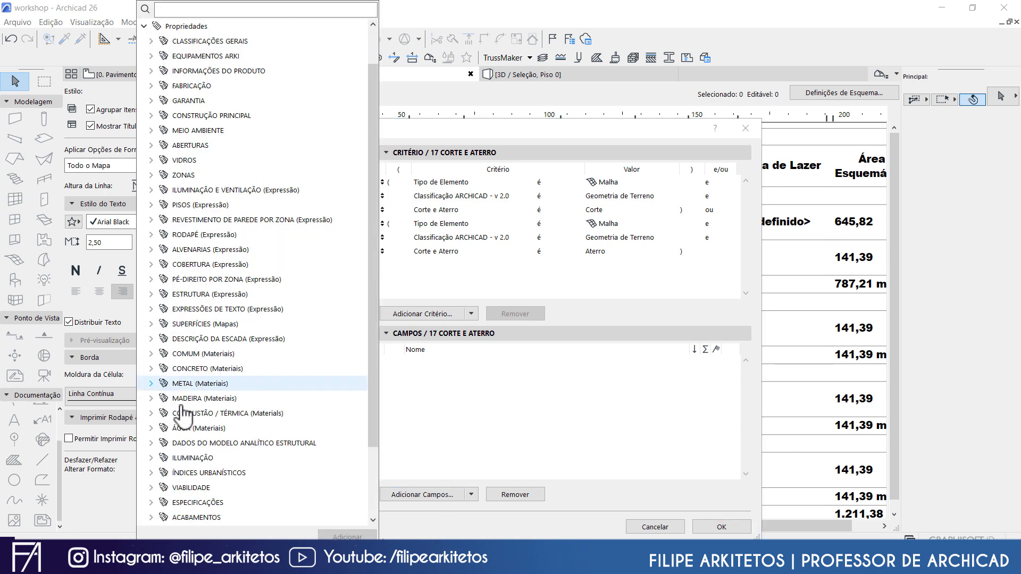
scroll(205, 415, down, 3)
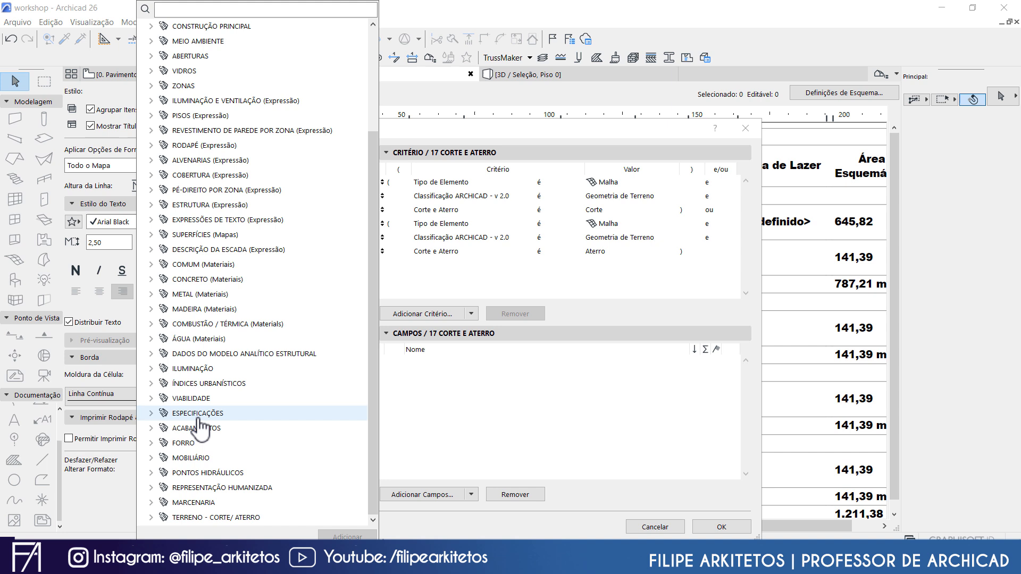
click(151, 518)
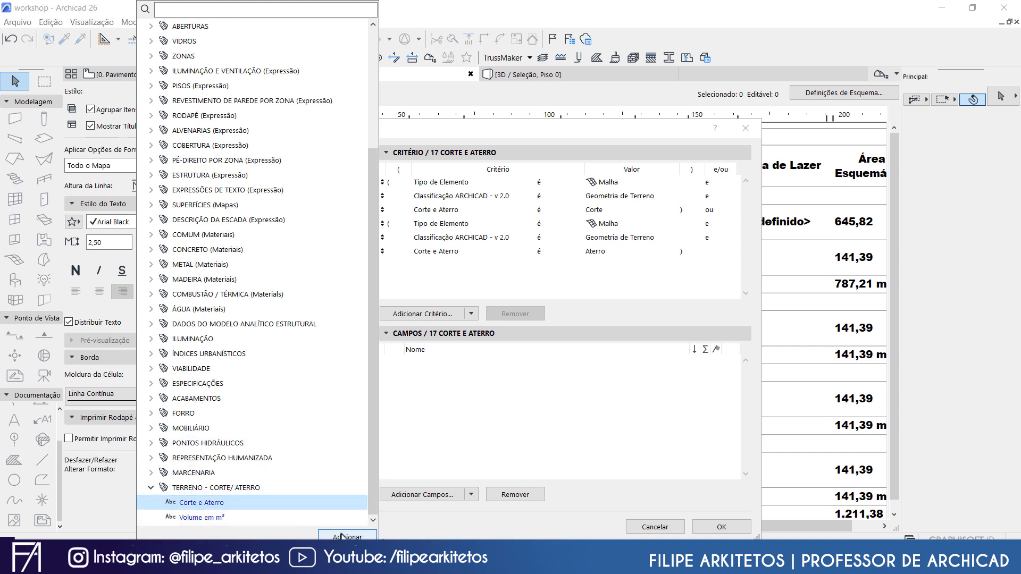
double_click(195, 504)
click(212, 518)
click(347, 536)
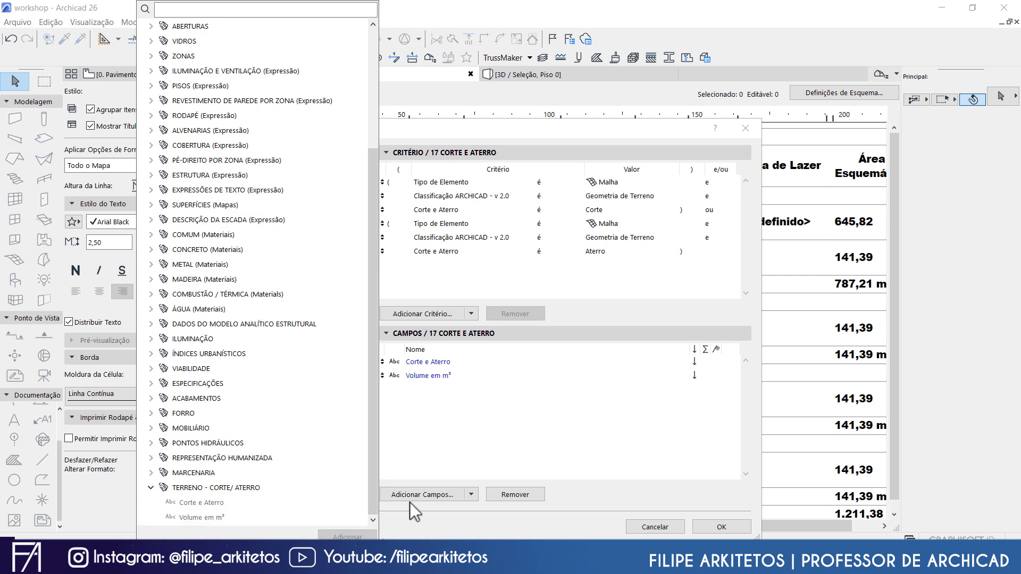
click(722, 528)
click(170, 73)
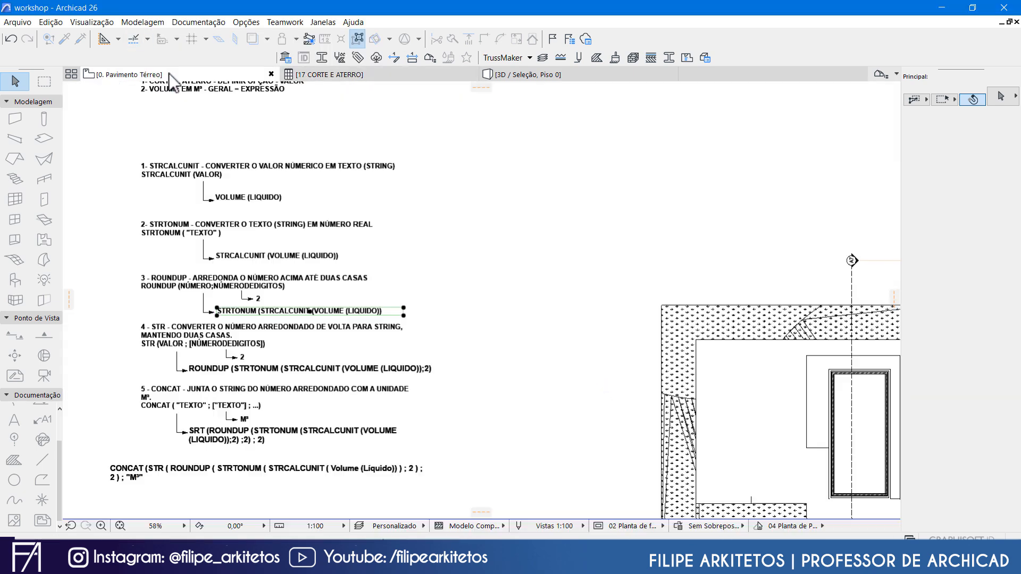
Clear the text selection in the plan and switch to the 3D view of the terrain
scroll(232, 226, down, 1)
middle_drag(490, 365, 431, 298)
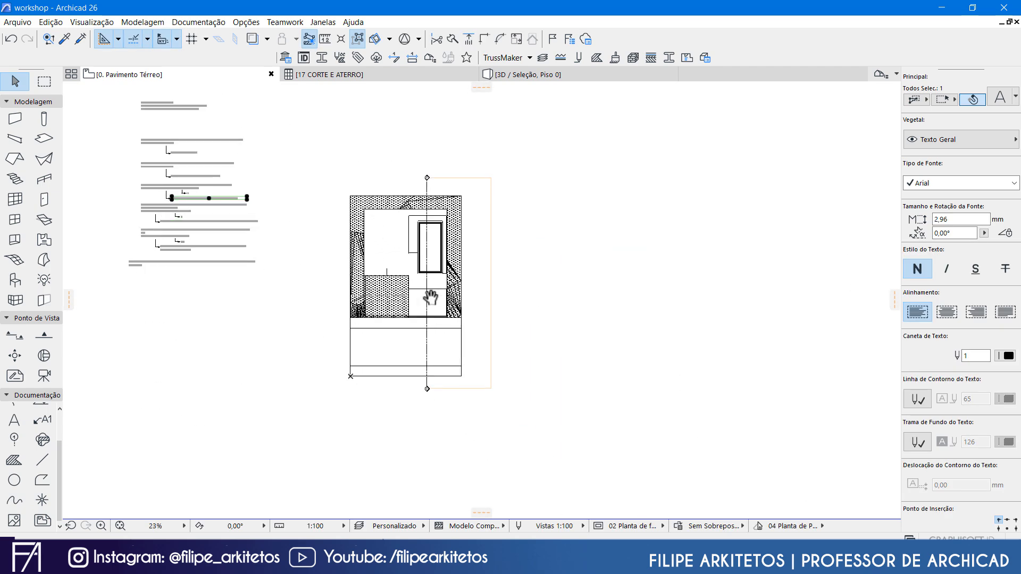
key(Escape)
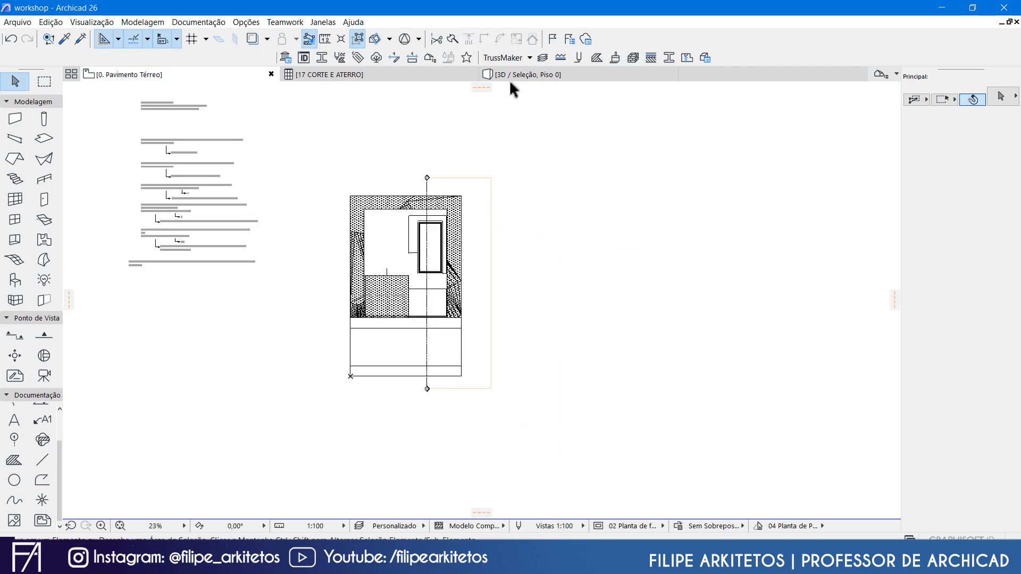
click(526, 70)
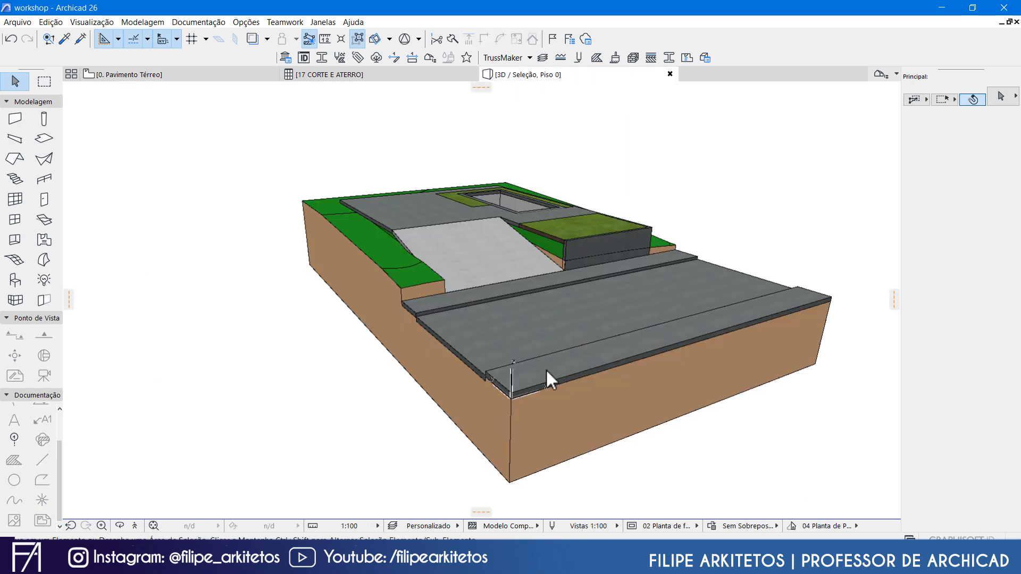
Set the Corte e Aterro property of the TOP ATERRO mesh beside the ramp to Aterro
click(554, 250)
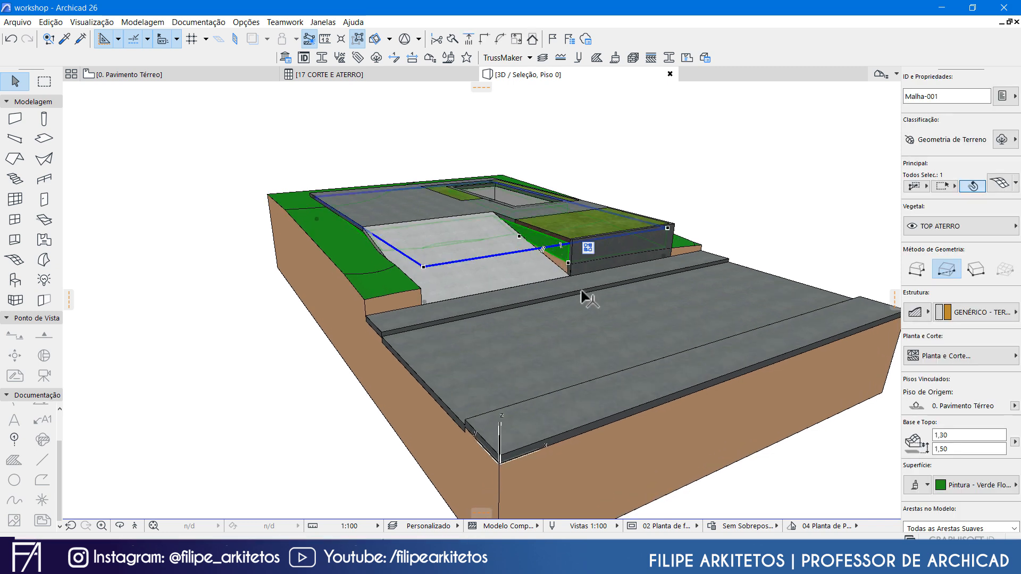
key(ctrl+t)
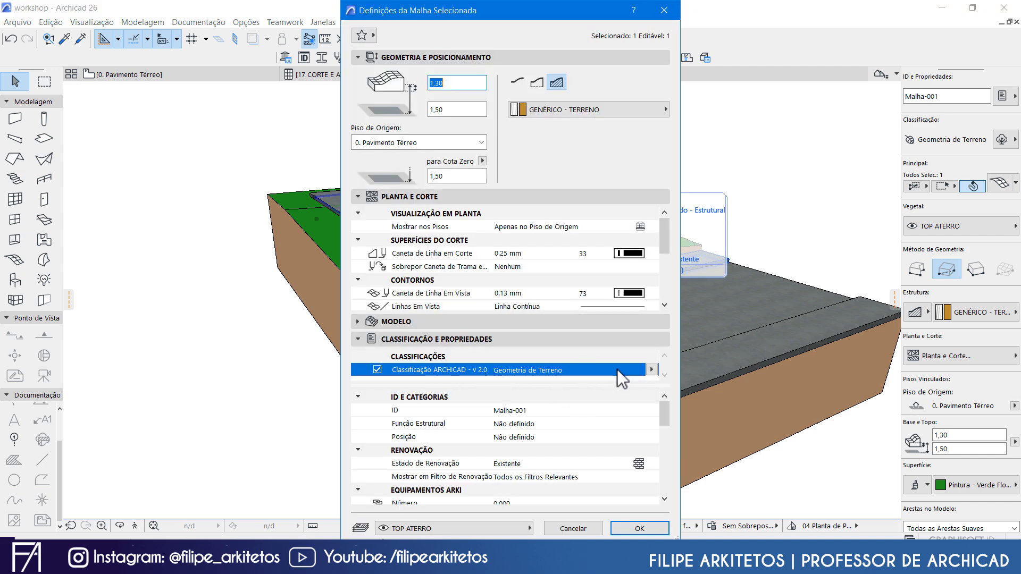
scroll(544, 403, down, 10)
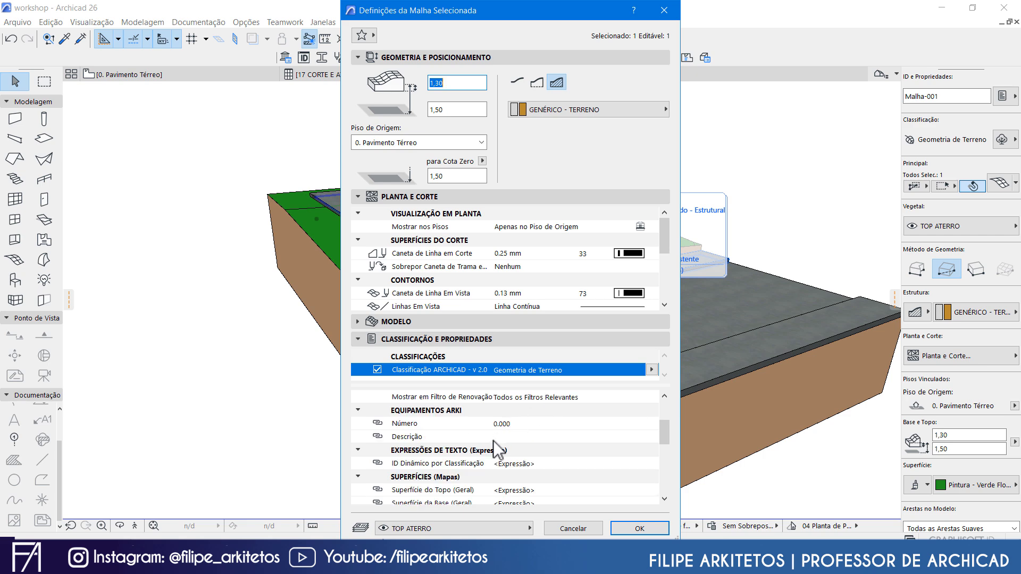
scroll(479, 451, down, 3)
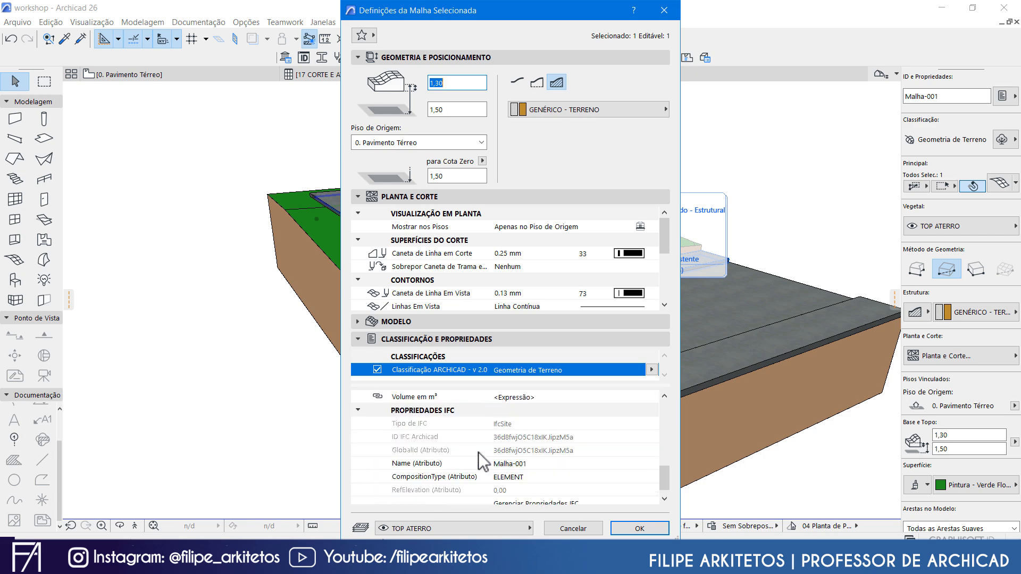
click(526, 425)
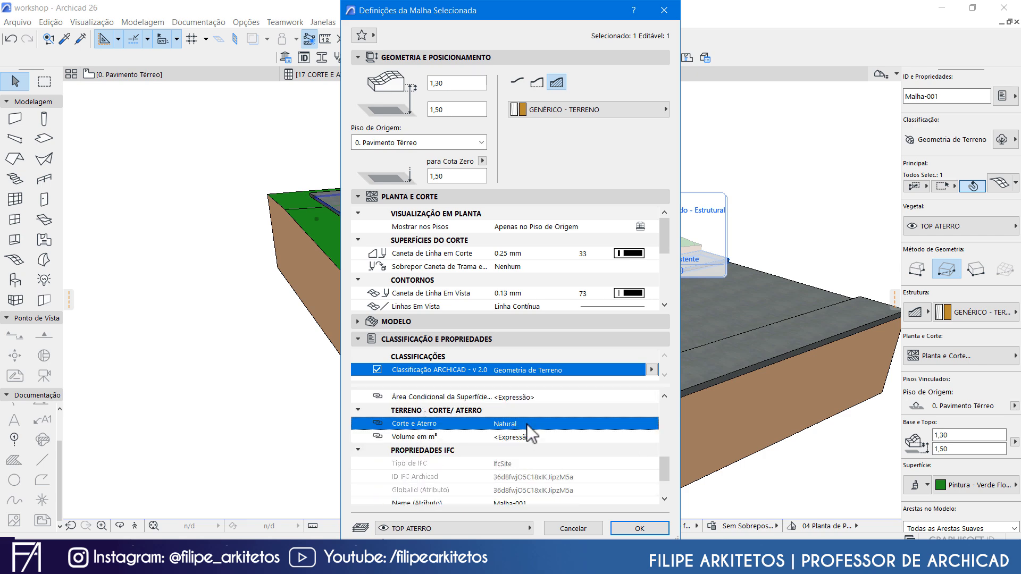
click(653, 423)
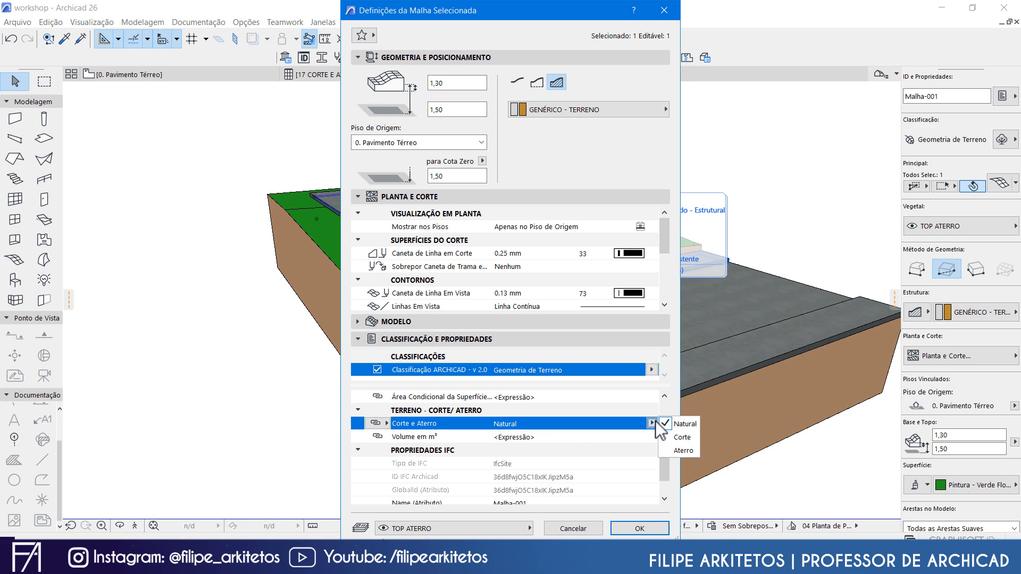
click(684, 451)
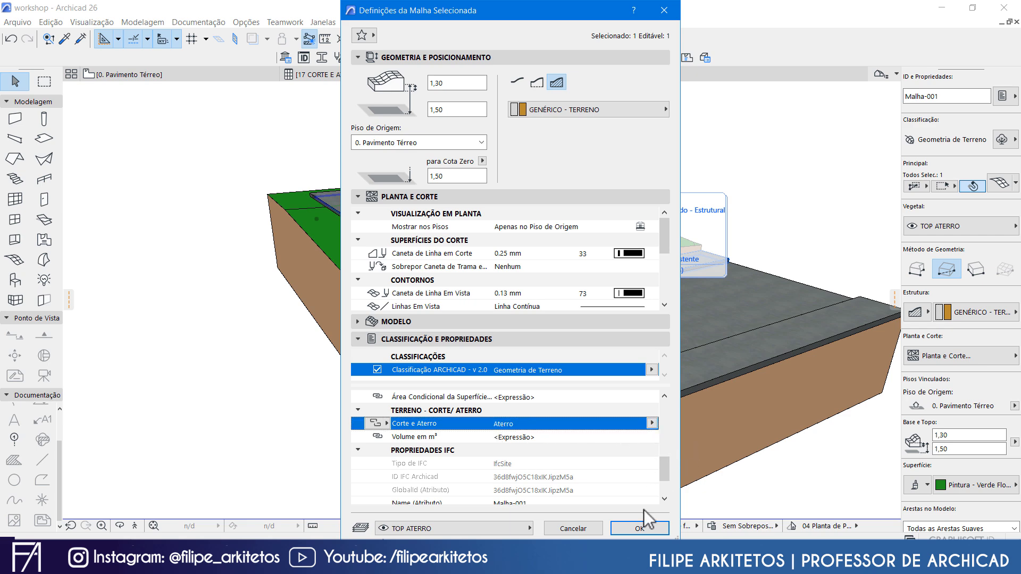
click(643, 529)
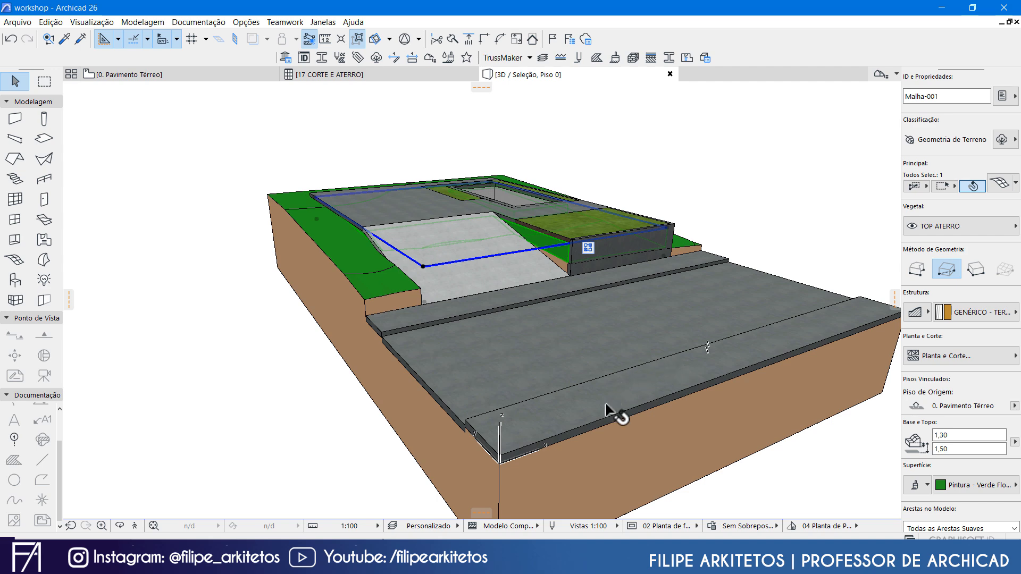
key(Escape)
Make the TOP CORTE layer visible in the layer settings and accept the change
click(392, 527)
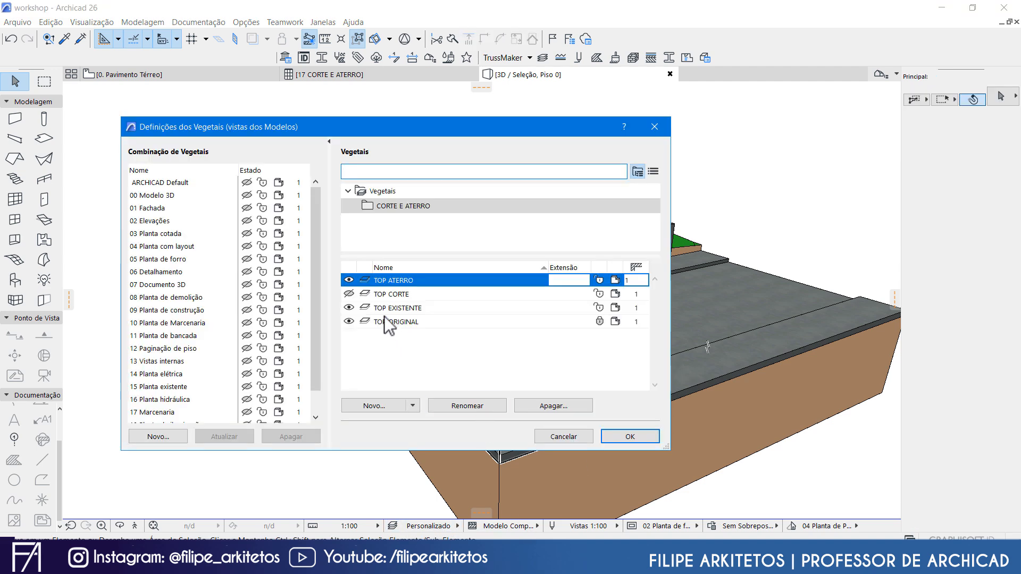
click(354, 295)
click(618, 436)
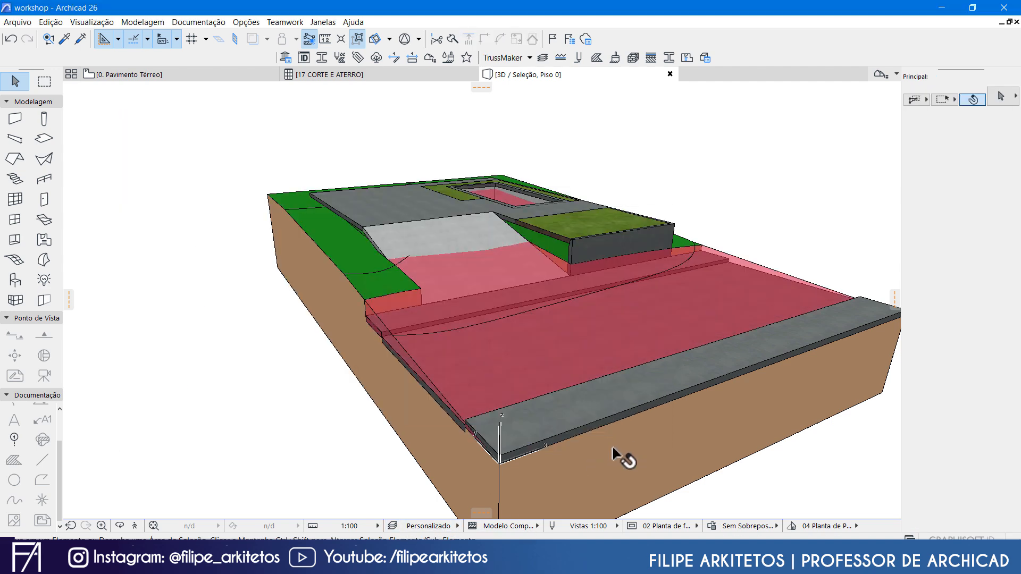
Set the Corte e Aterro property of the red TOP CORTE mesh to Corte and deselect the mesh
click(386, 310)
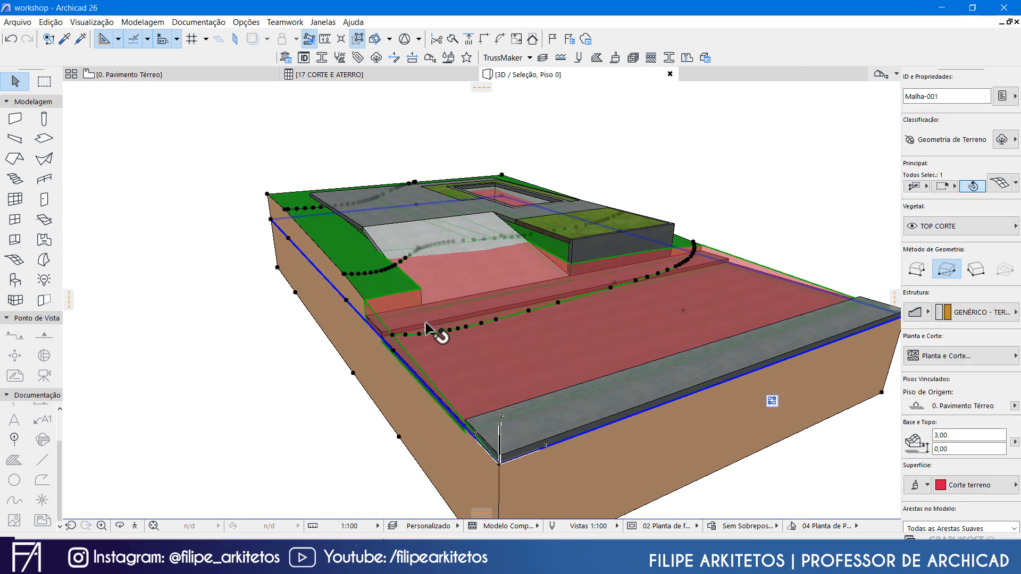
key(ctrl+t)
scroll(556, 435, down, 8)
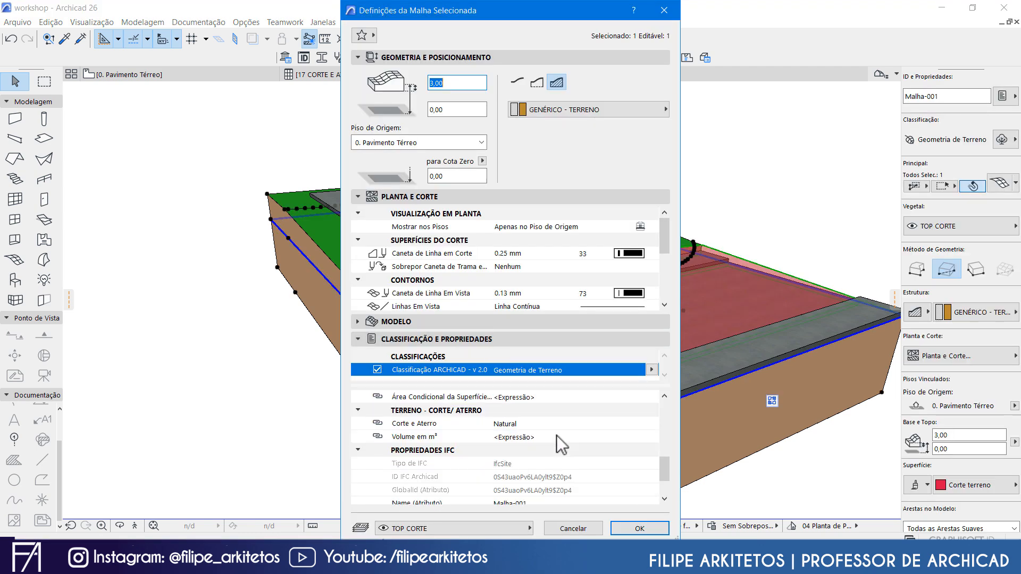
click(653, 423)
click(673, 436)
click(650, 530)
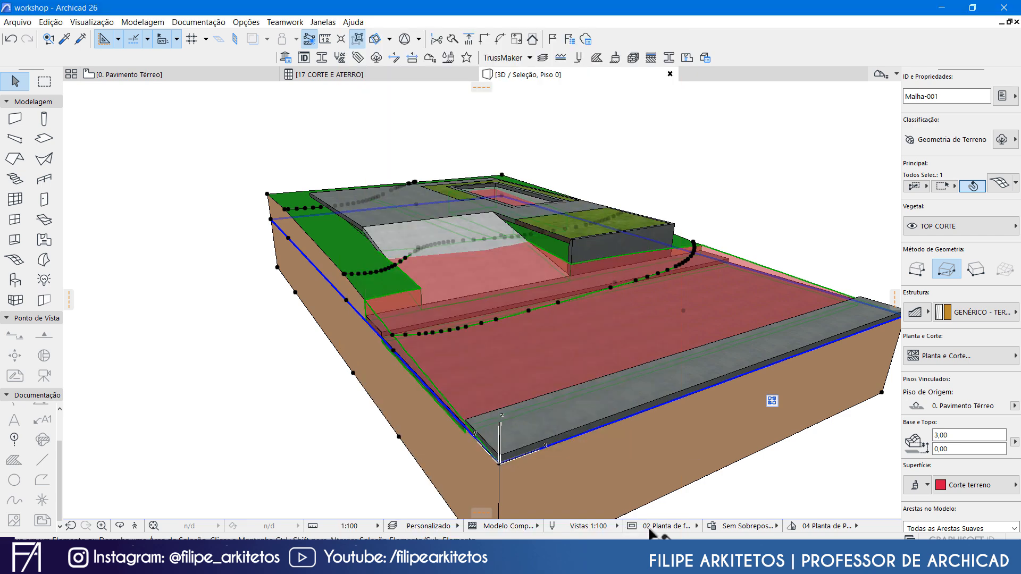
click(661, 158)
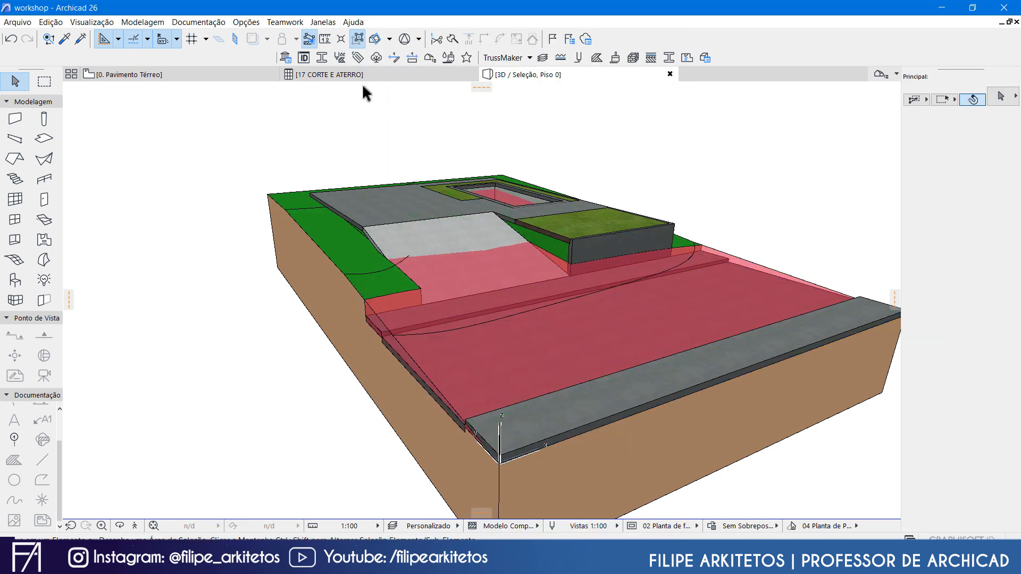
Open the CORTE E ATERRO schedule and set the text height of its value rows to 2,5 mm
click(349, 74)
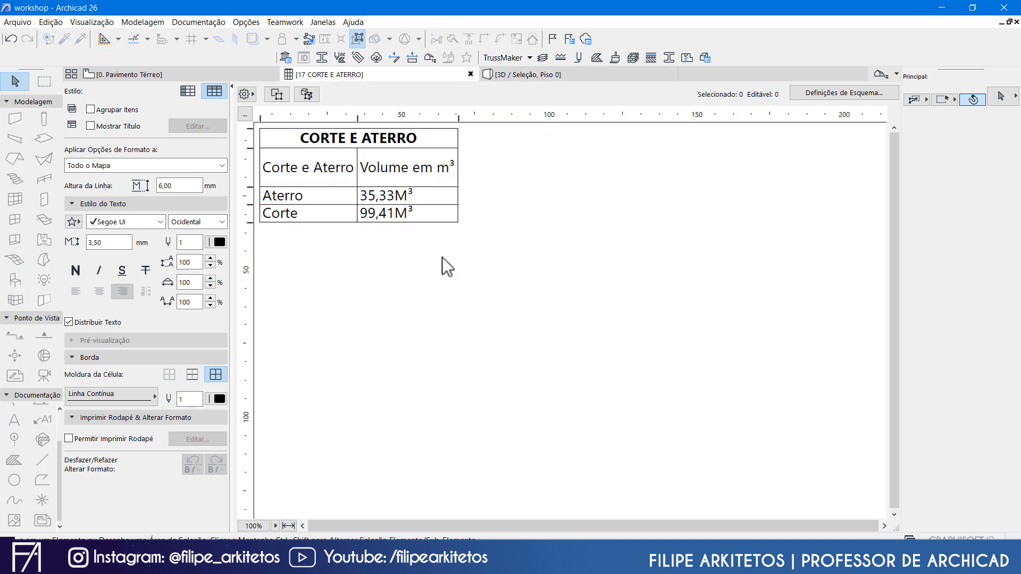
click(374, 200)
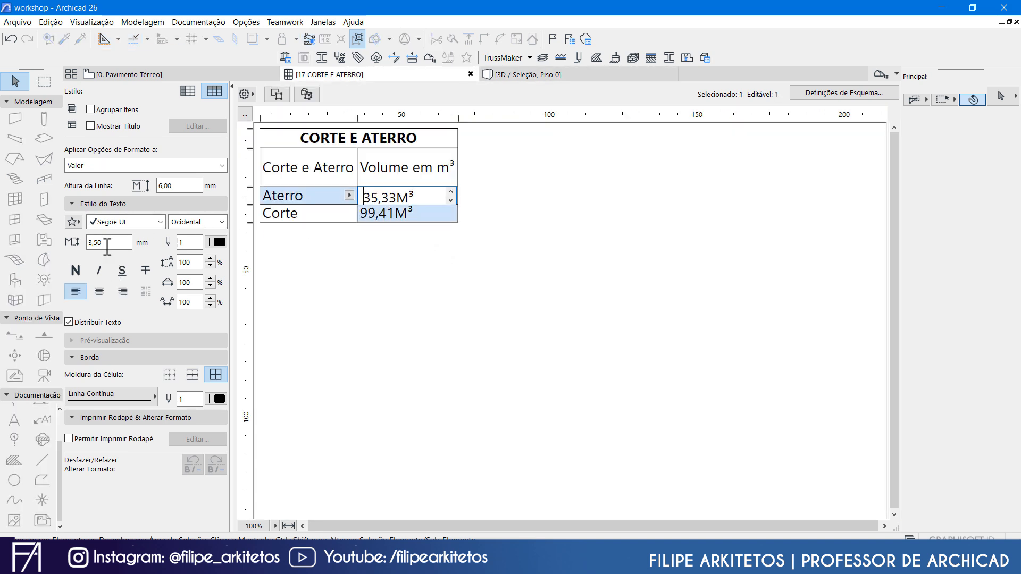
drag(106, 242, 77, 243)
text(2)
key(Return)
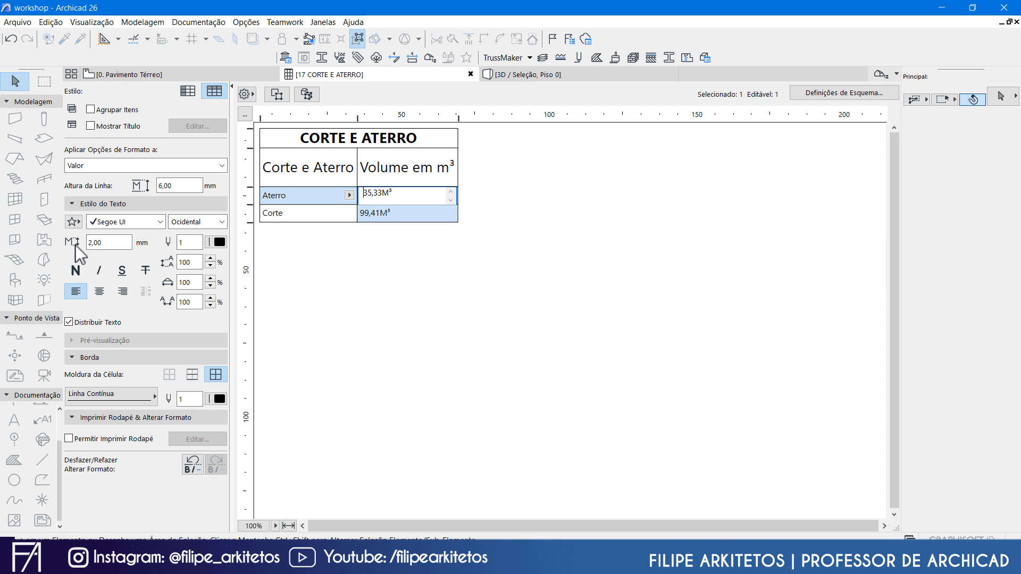
drag(110, 242, 55, 244)
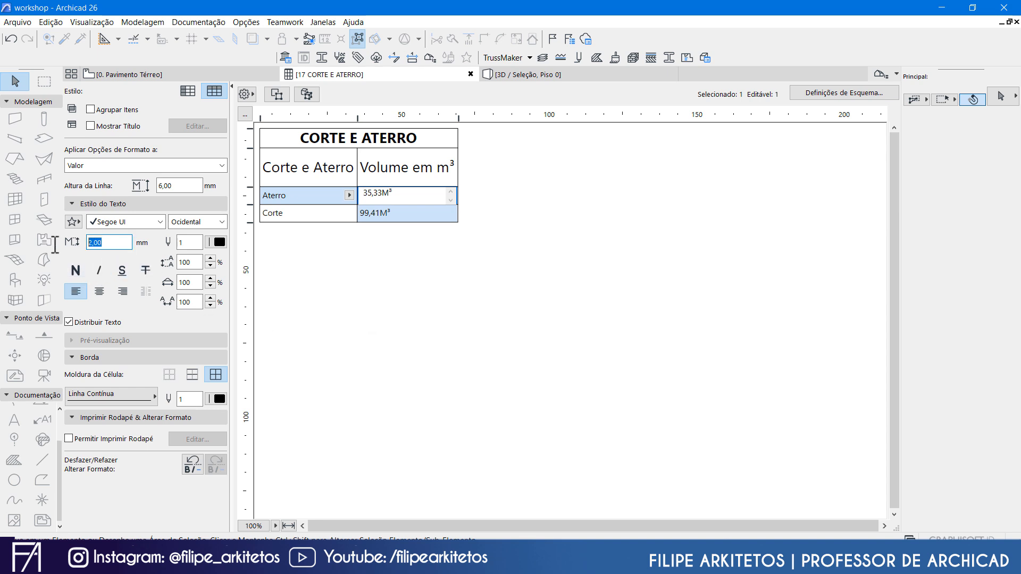
text(2,5)
key(Return)
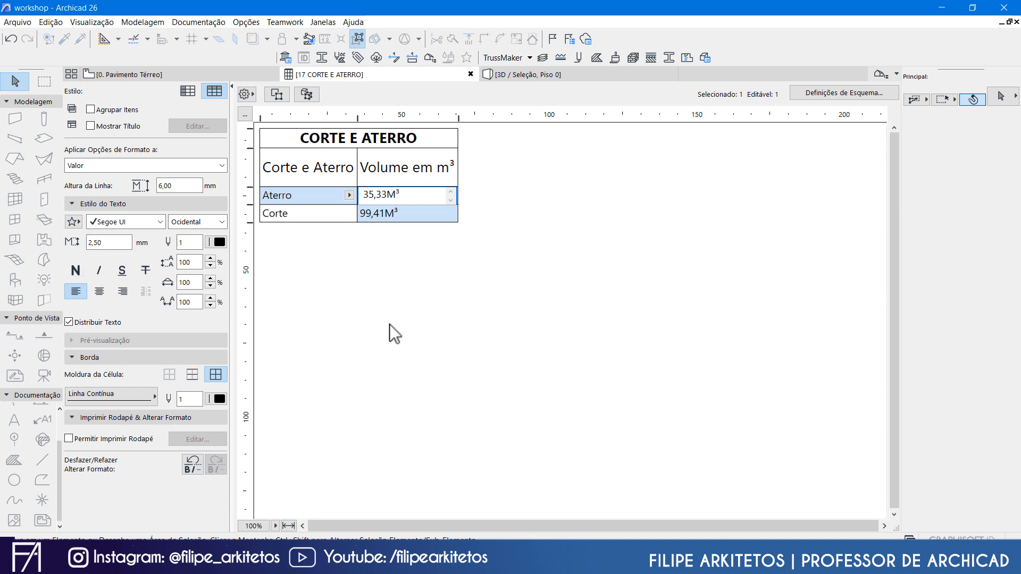
click(426, 259)
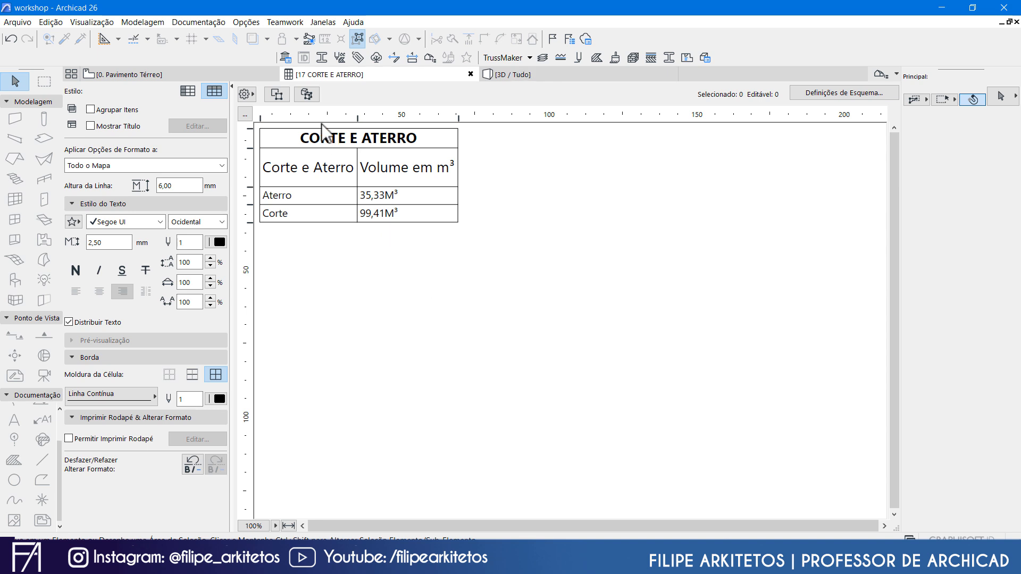
Delete the Corte e Aterro heading text from the schedule's first column header, leaving the cell blank
click(338, 170)
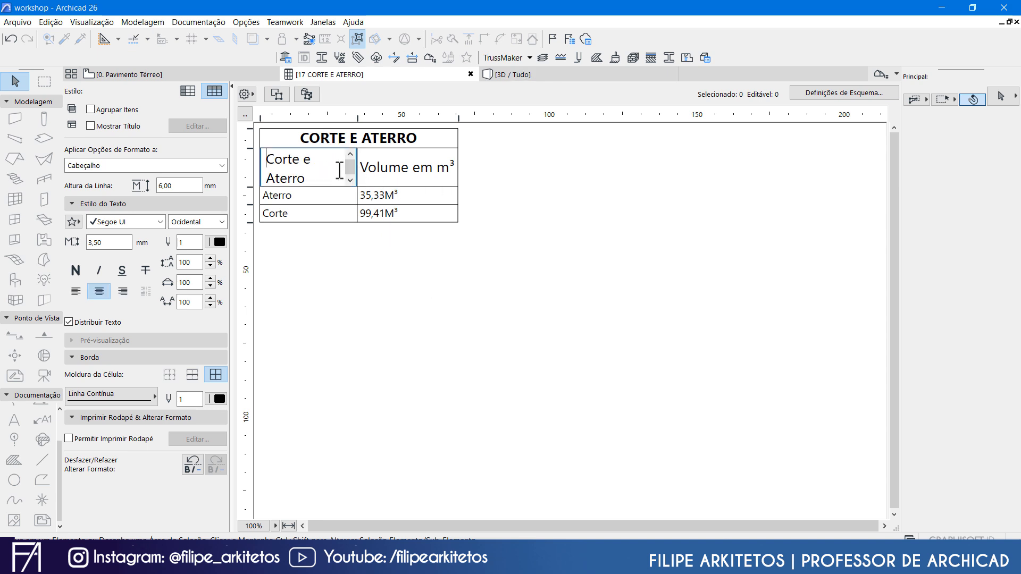
drag(320, 180, 255, 158)
key(BackSpace)
key(BackSpace)
key(BackSpace)
key(BackSpace)
key(BackSpace)
key(BackSpace)
key(BackSpace)
key(BackSpace)
click(354, 281)
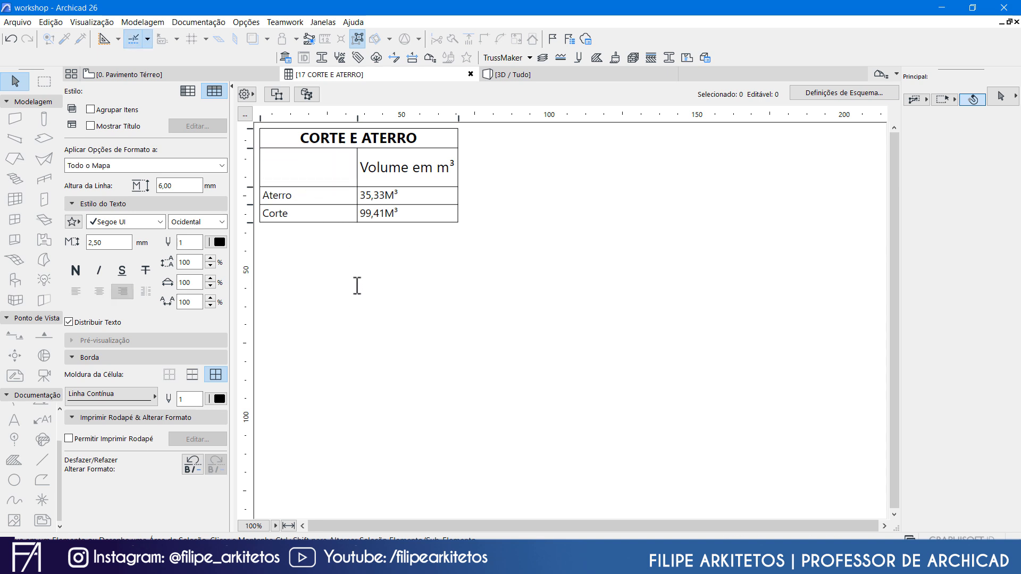
Set the text height of the schedule's headers to 2,5 mm
click(379, 175)
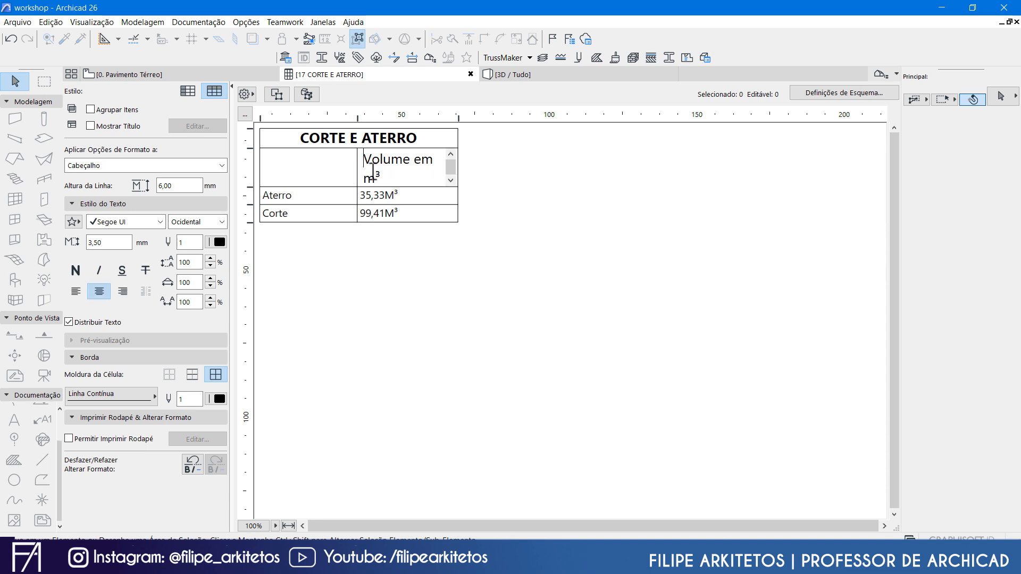
click(109, 242)
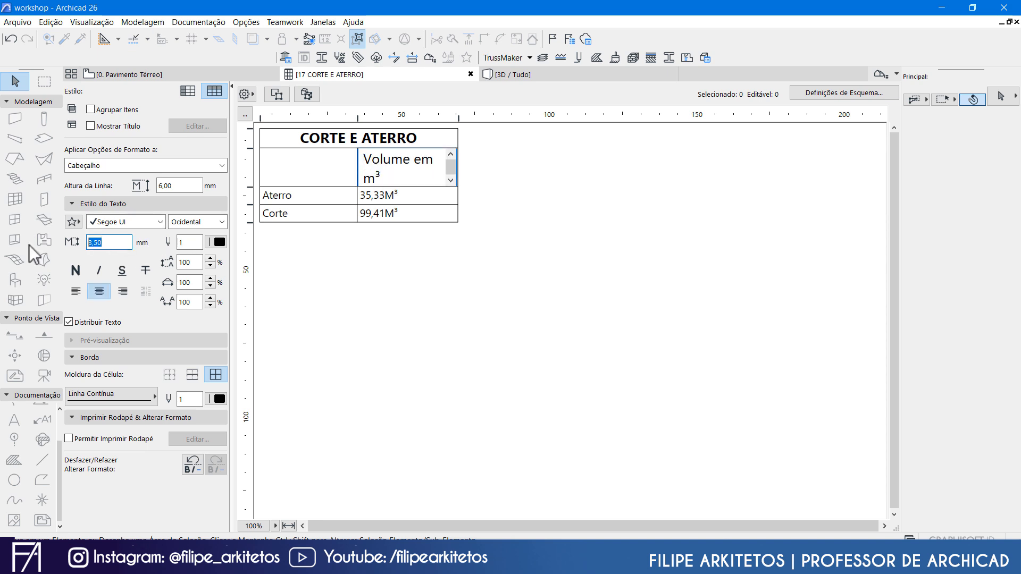
text(2,5)
key(Return)
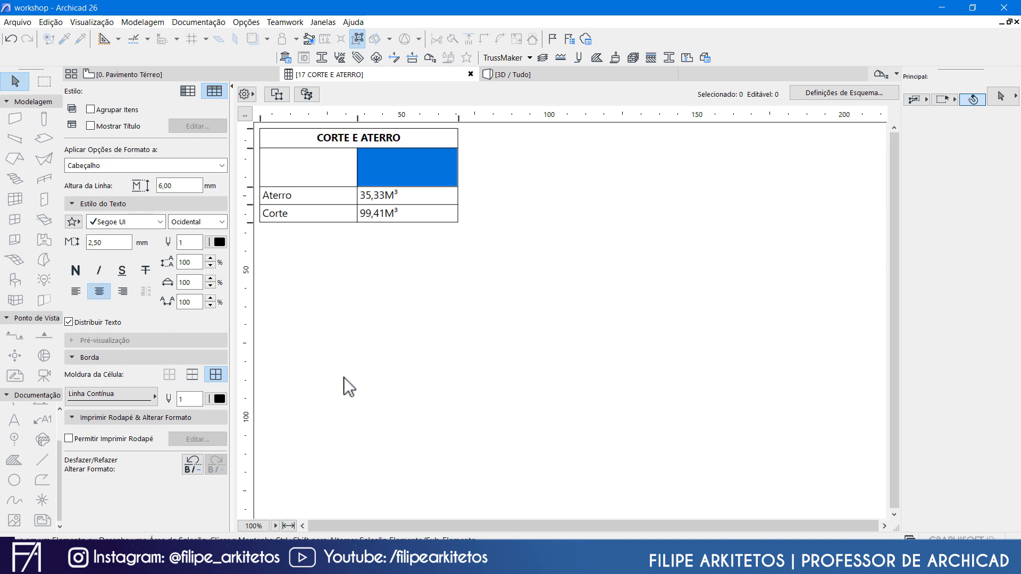
click(343, 378)
Give the whole schedule horizontal cell borders only and resize its rows to fit the content
click(192, 374)
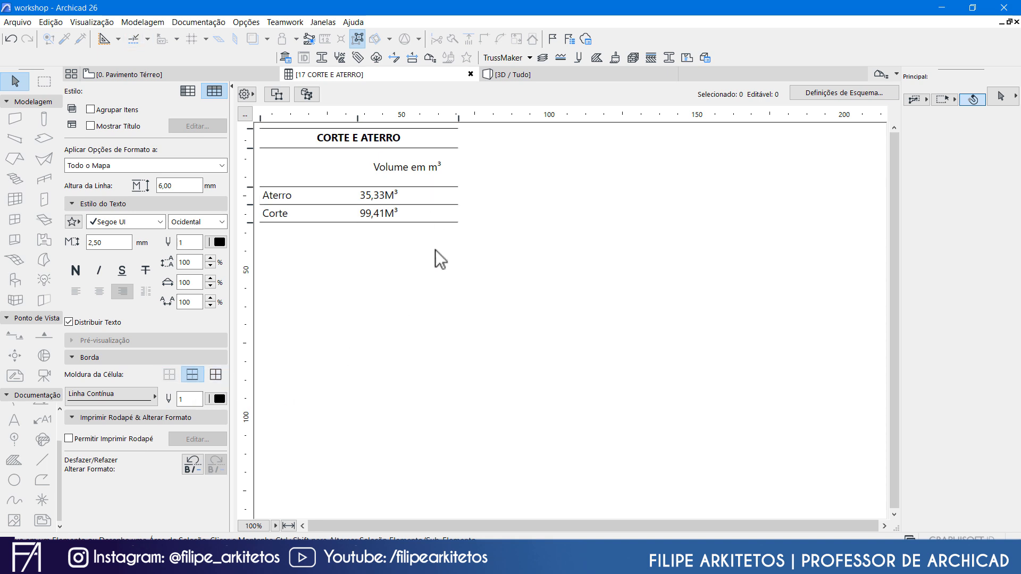
click(245, 115)
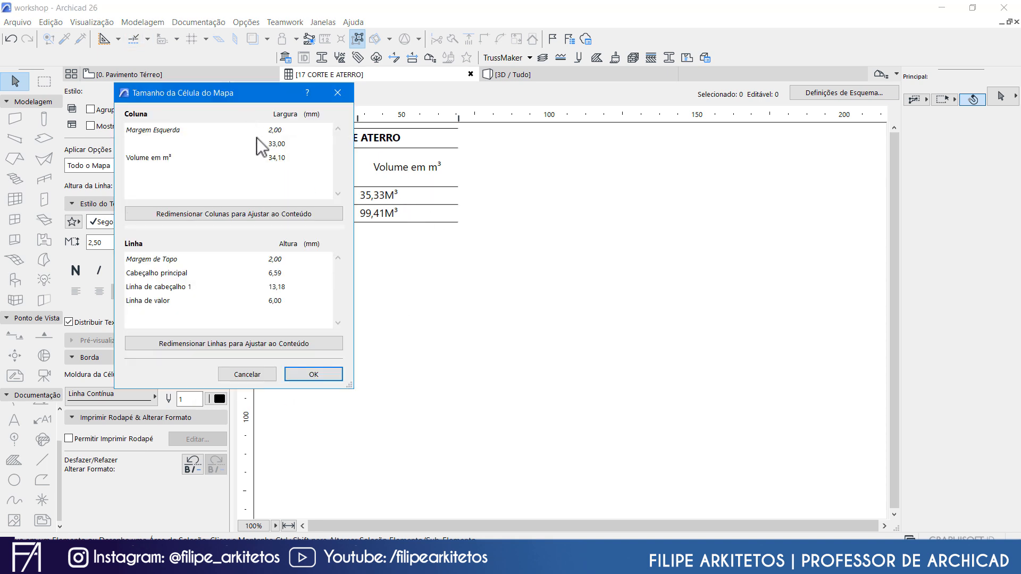
click(307, 344)
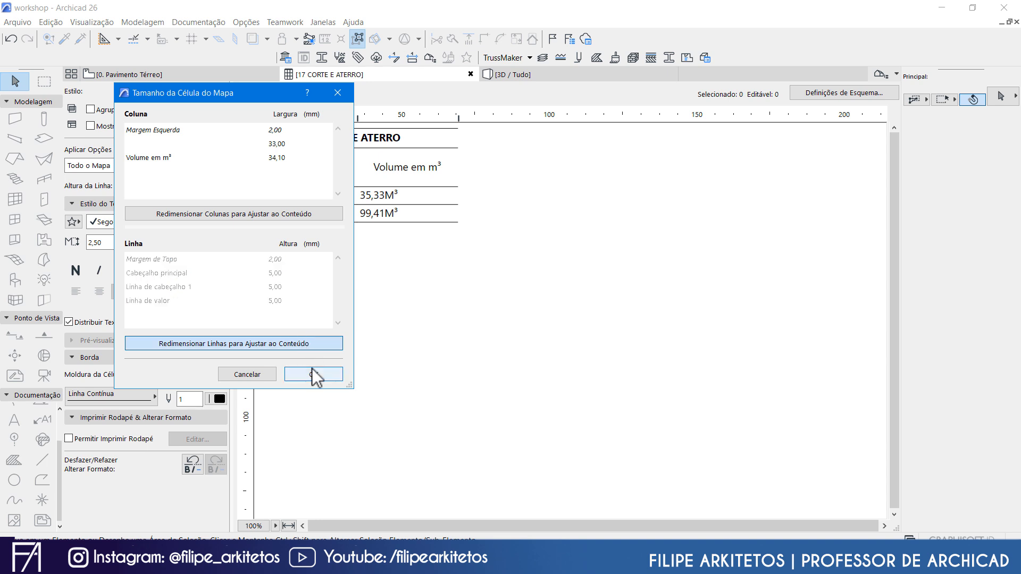
click(318, 375)
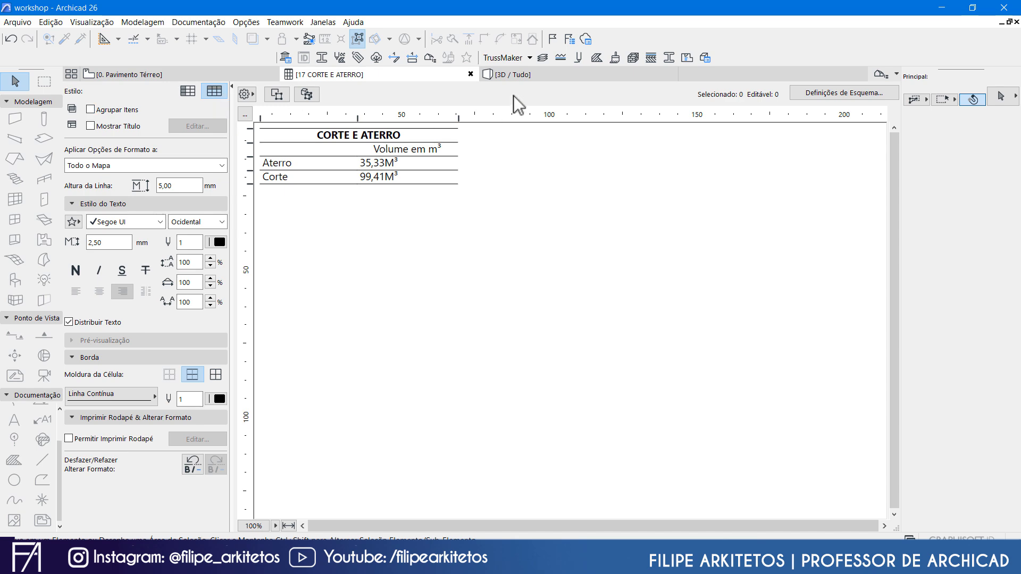
Show the cut mesh's net volume in the element information within the 3D view and compare it with the Corte row of the schedule
click(524, 76)
click(457, 355)
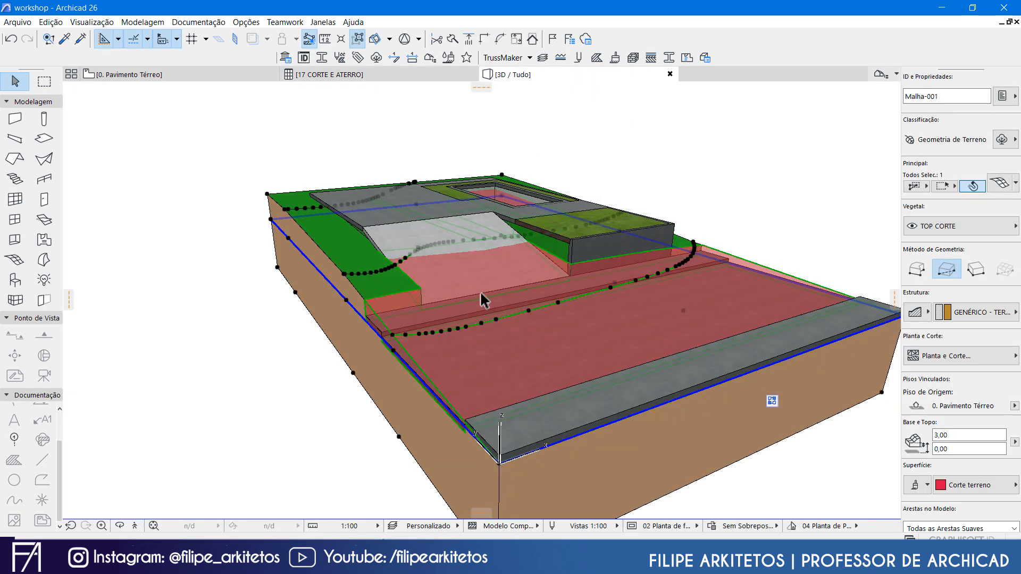
click(322, 23)
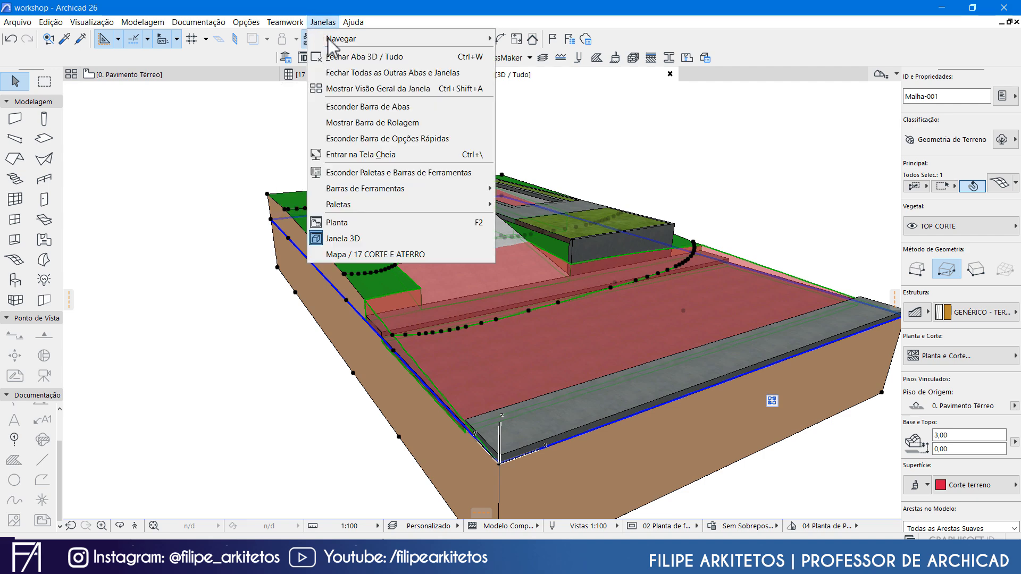
mouse_move(376, 199)
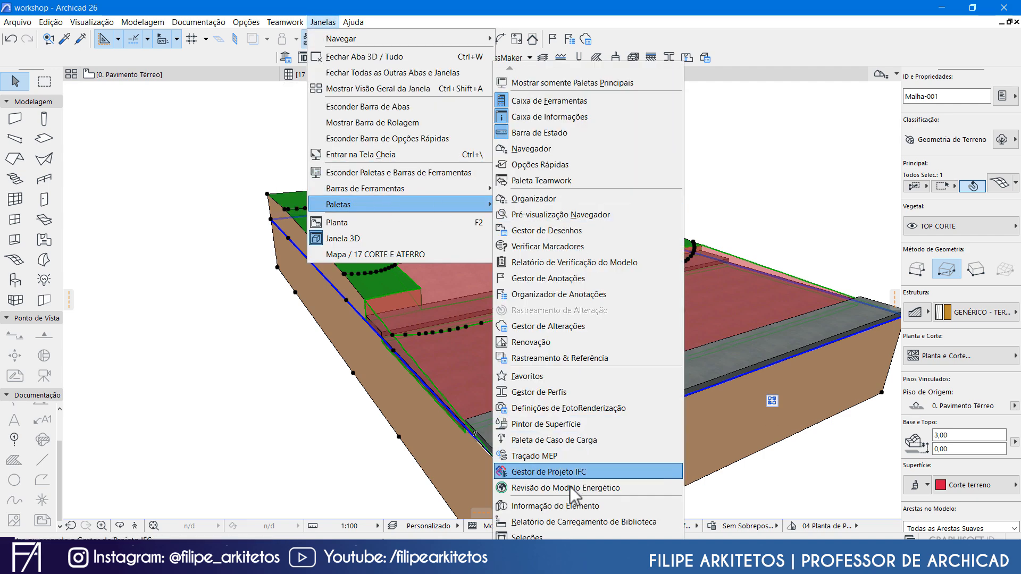
click(566, 503)
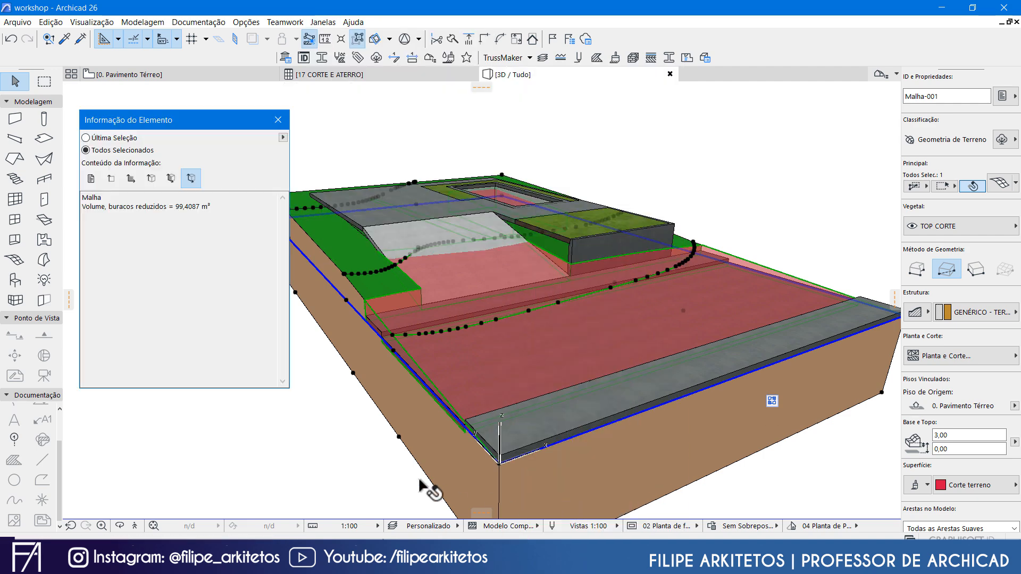
double_click(181, 205)
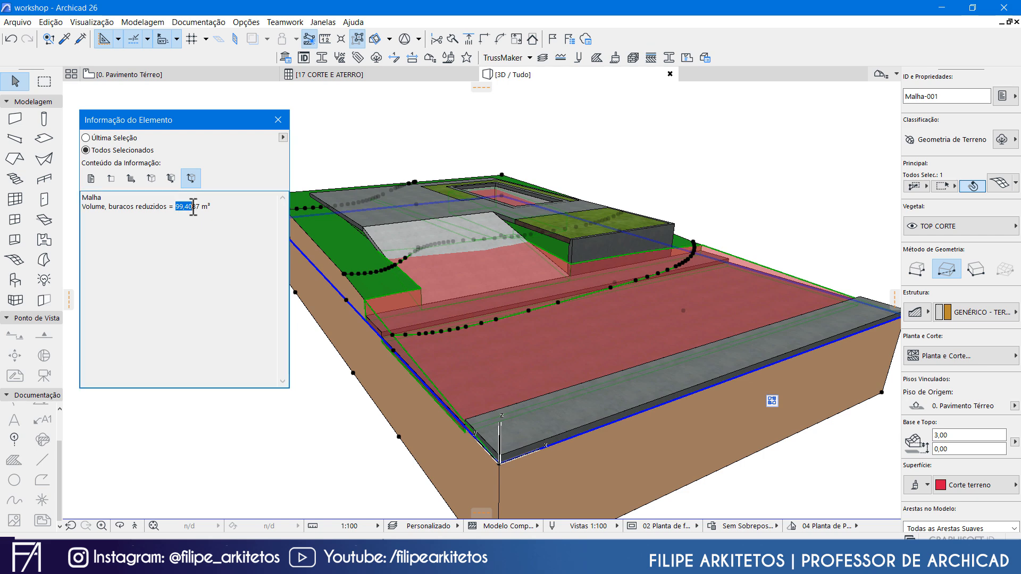
click(369, 73)
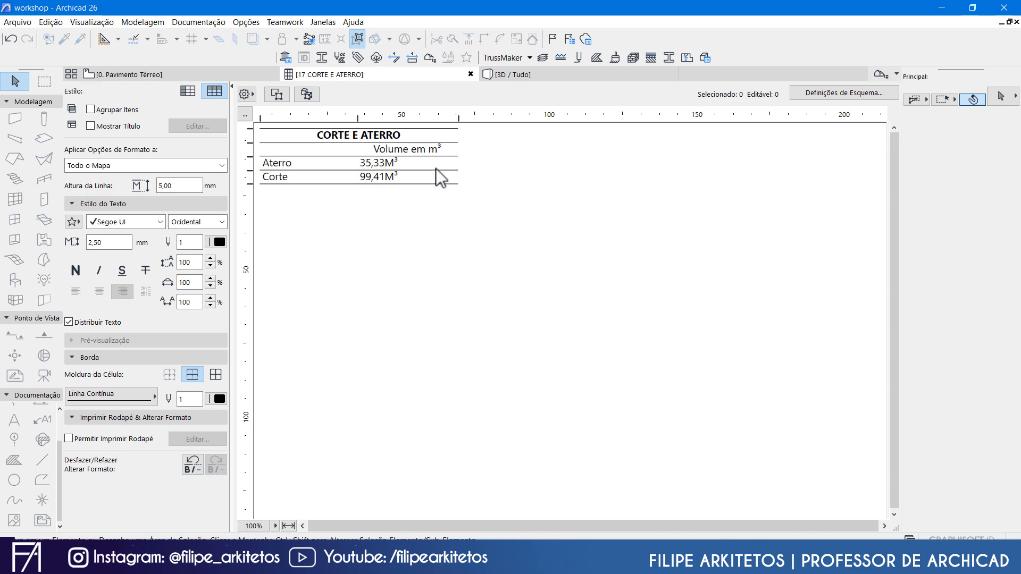
Select the fill mesh in the 3D view and compare its net volume with the Aterro row of the schedule
click(526, 74)
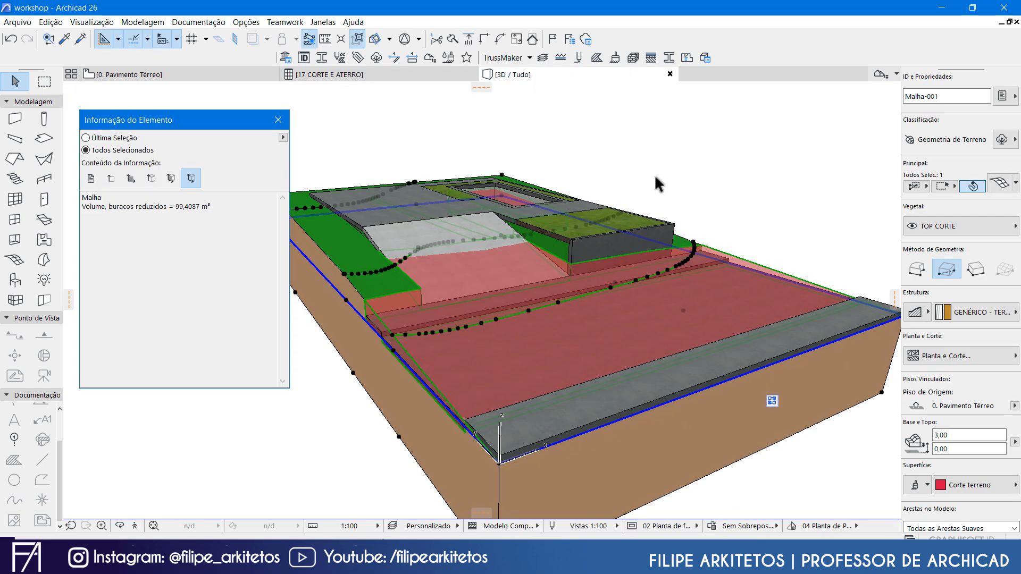
click(656, 186)
click(556, 254)
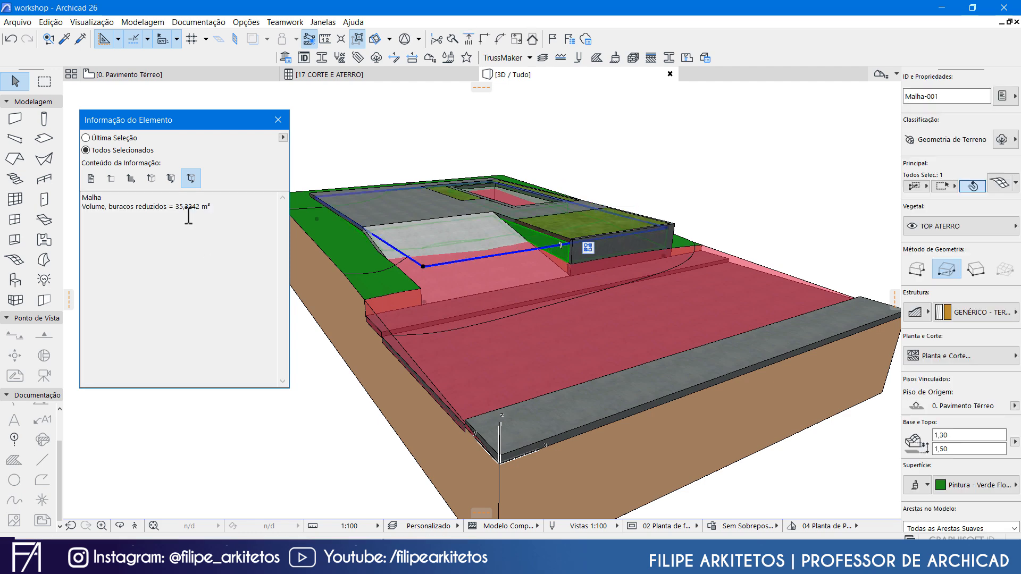
click(408, 76)
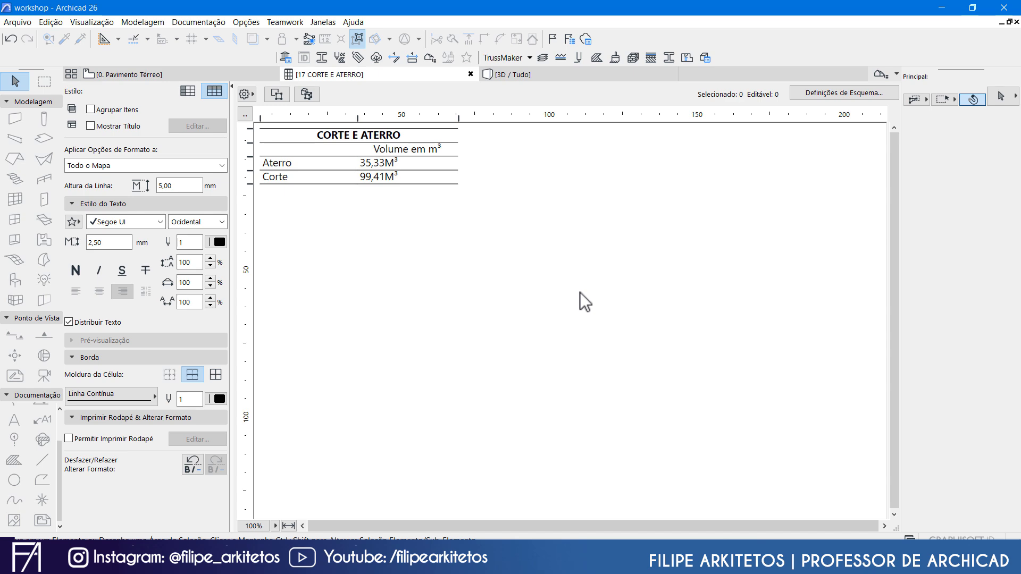
click(821, 93)
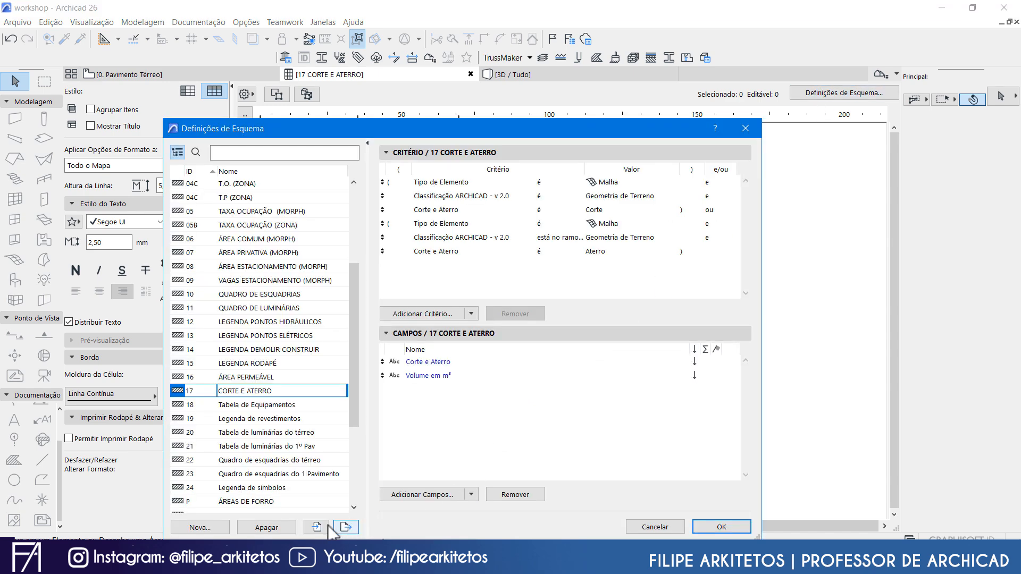
click(346, 528)
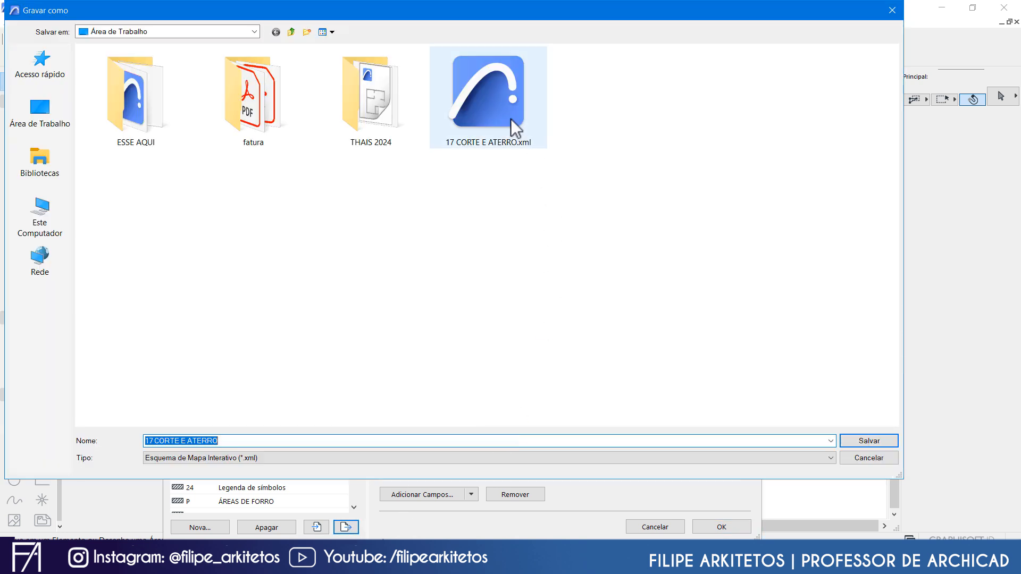
click(483, 93)
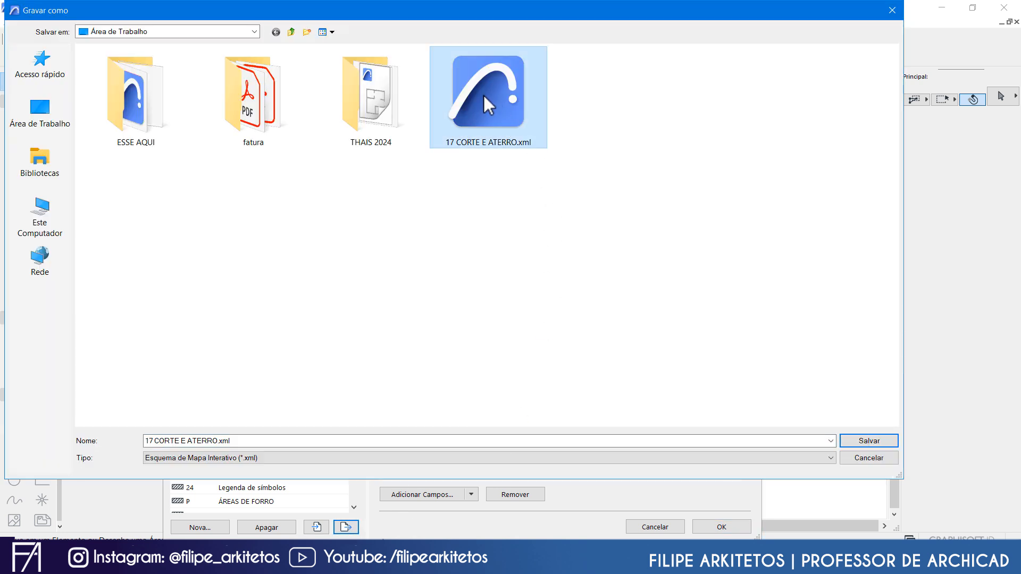
click(868, 458)
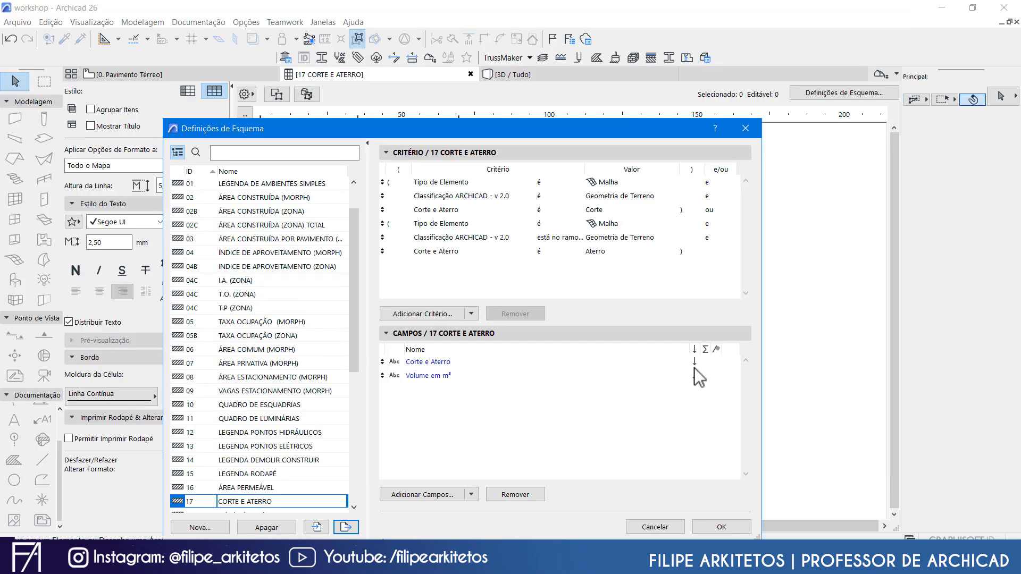
click(662, 527)
Export the TERRENO - CORTE/ ATERRO property group, including only classifications linked to the exported properties, as an XML file named terreno corte e aterro
click(244, 22)
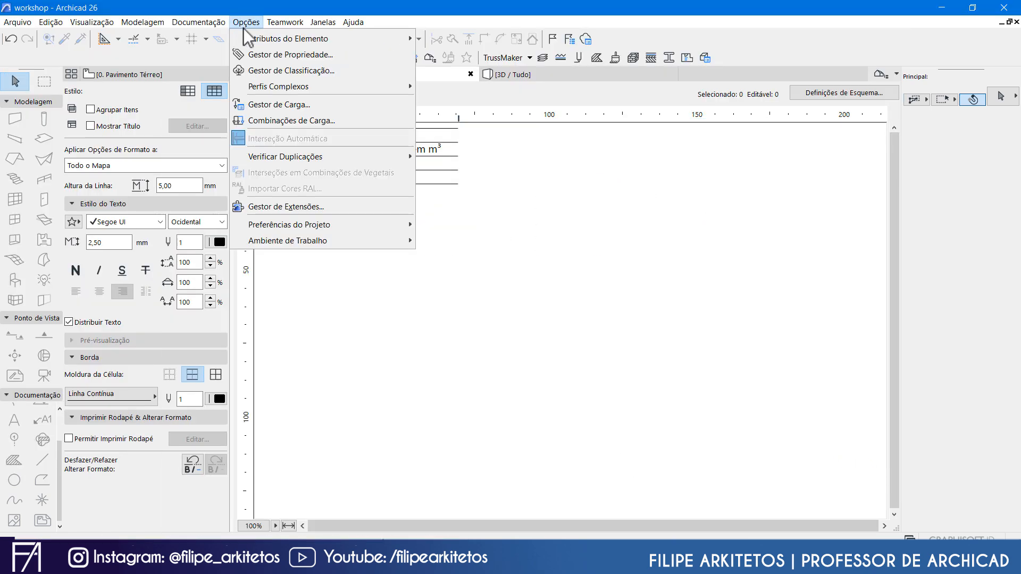
click(291, 55)
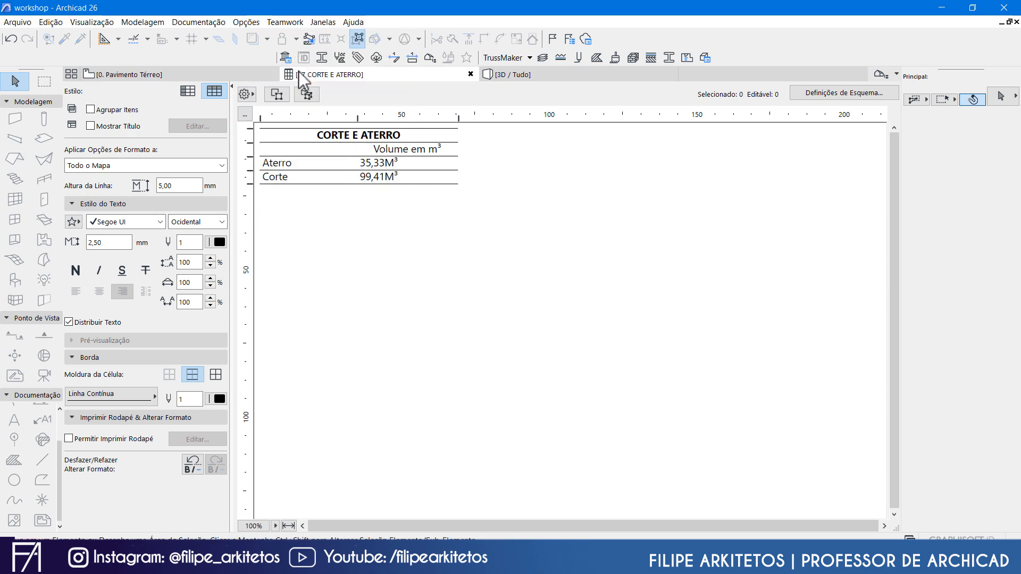
text(cort)
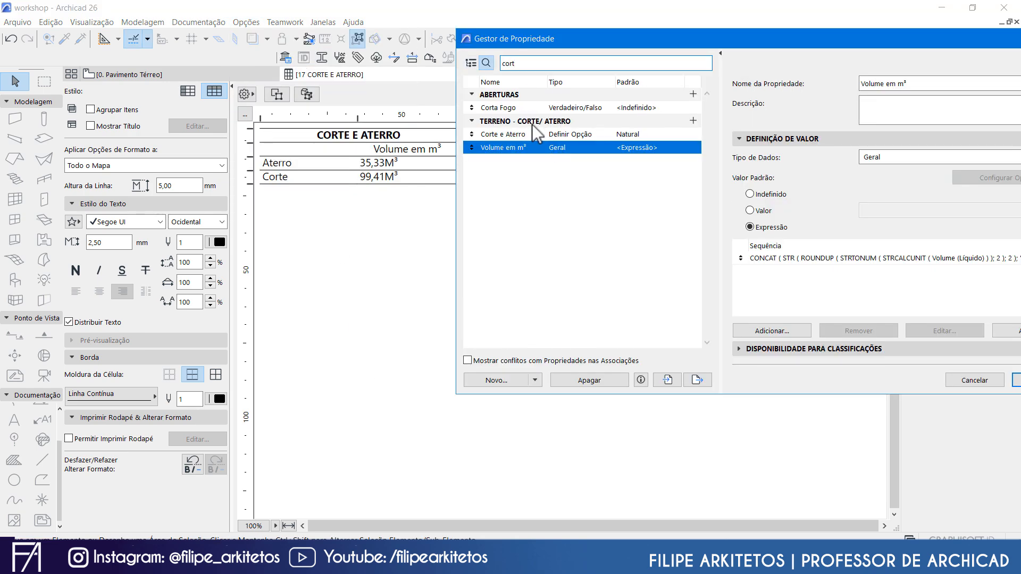
click(533, 122)
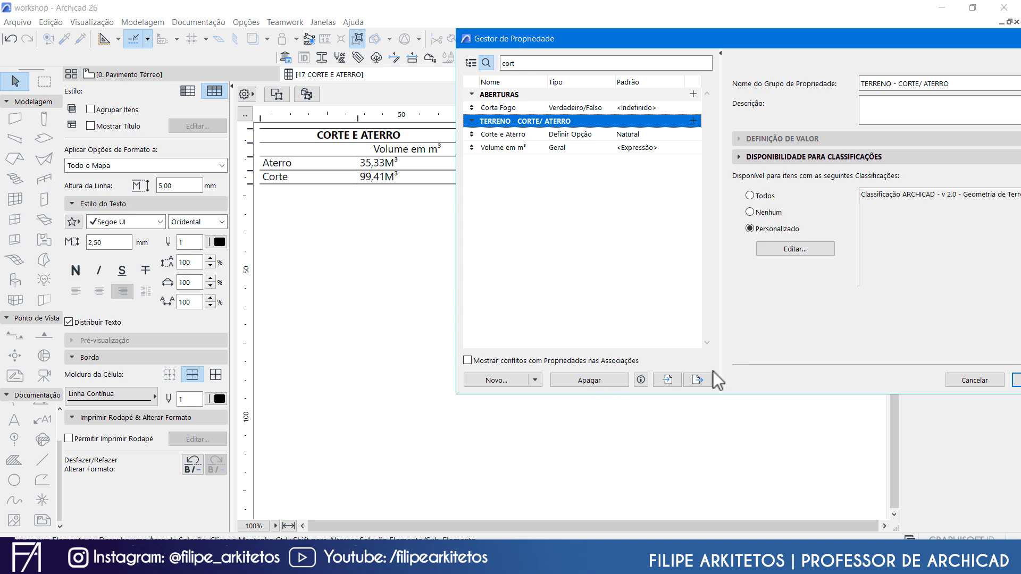
click(697, 380)
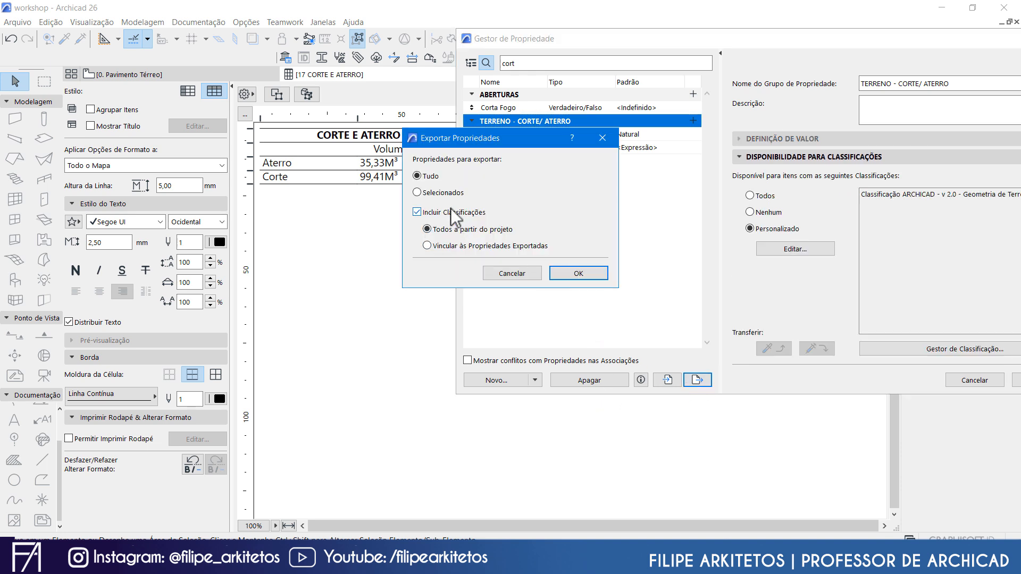
click(498, 247)
click(567, 277)
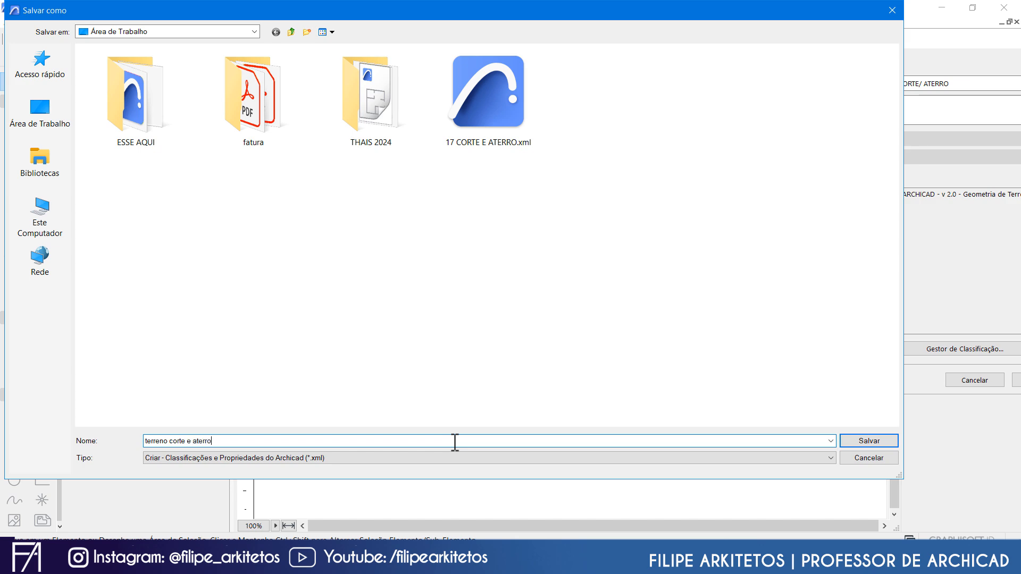
click(865, 445)
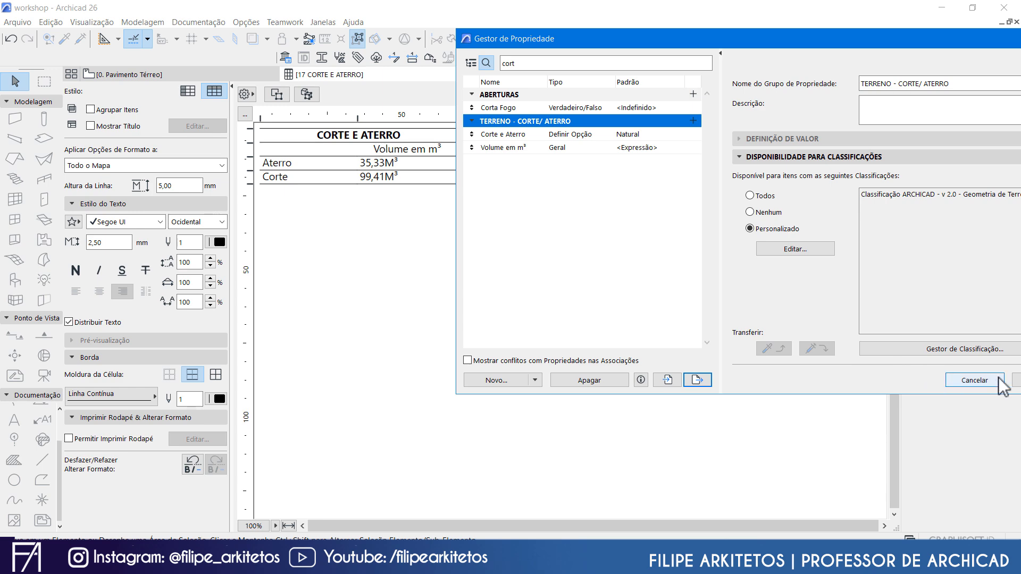
click(974, 380)
click(209, 70)
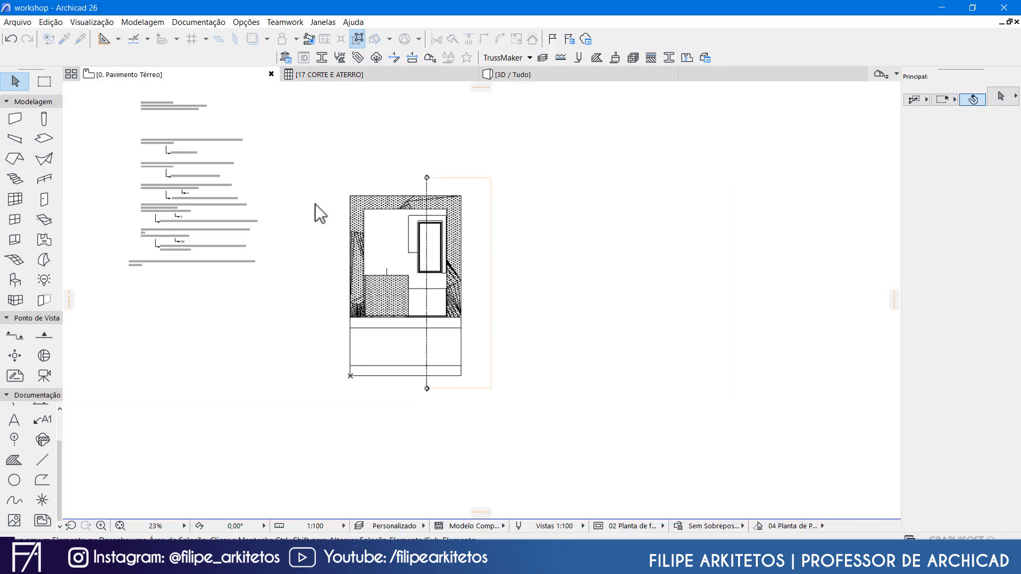
click(285, 124)
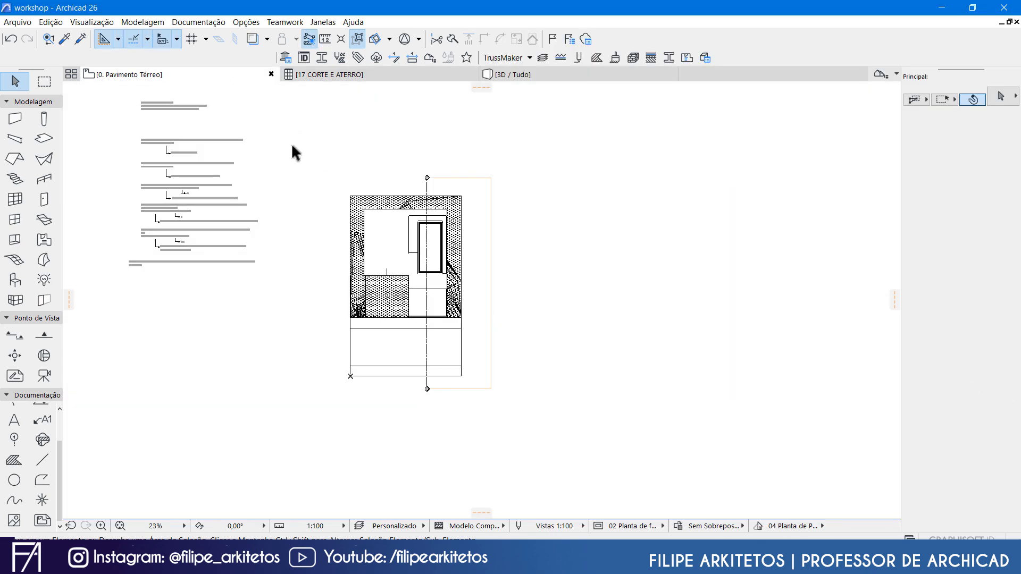
scroll(413, 230, up, 5)
scroll(509, 224, down, 2)
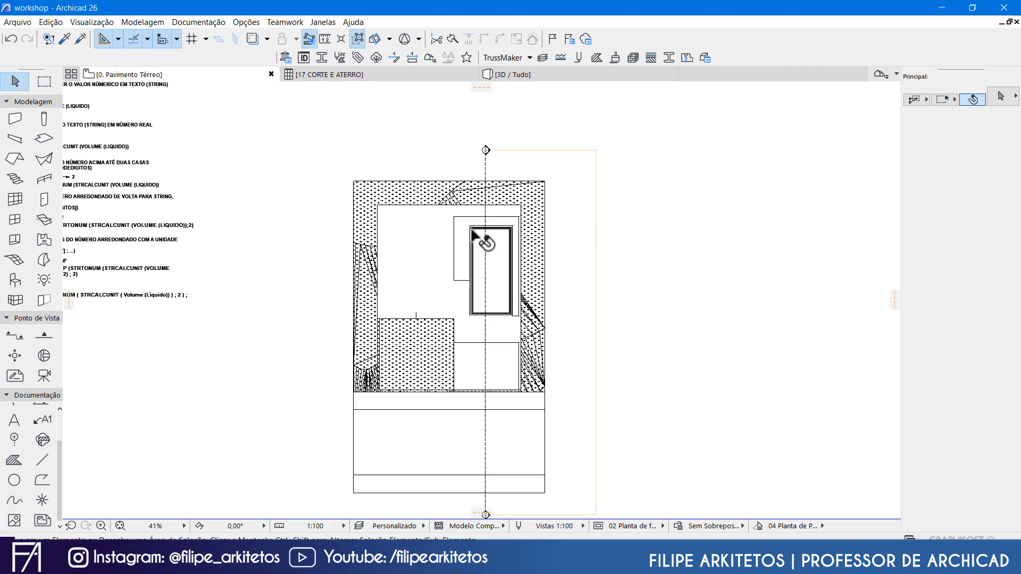
scroll(379, 232, up, 1)
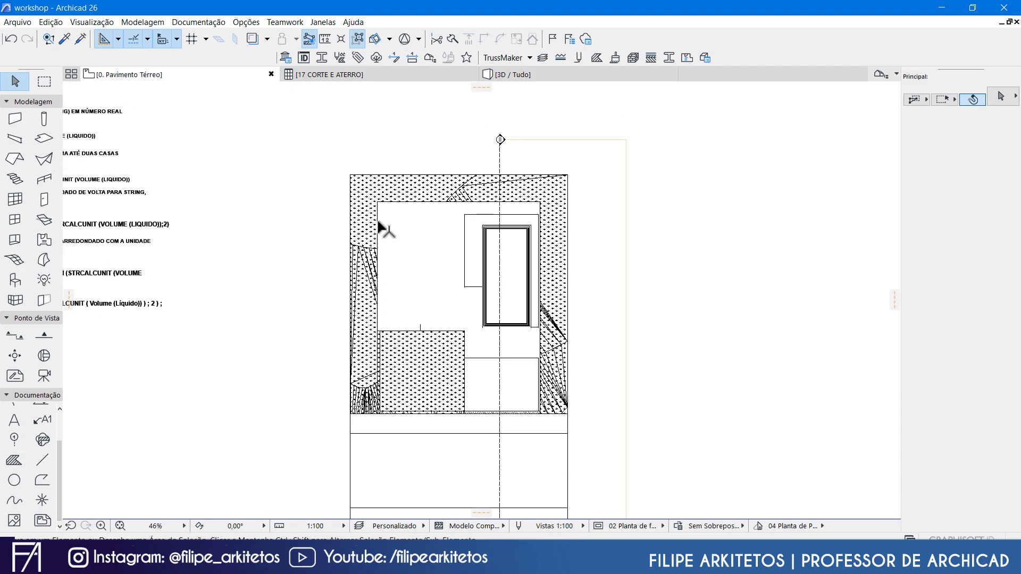
scroll(471, 219, down, 3)
scroll(470, 239, down, 1)
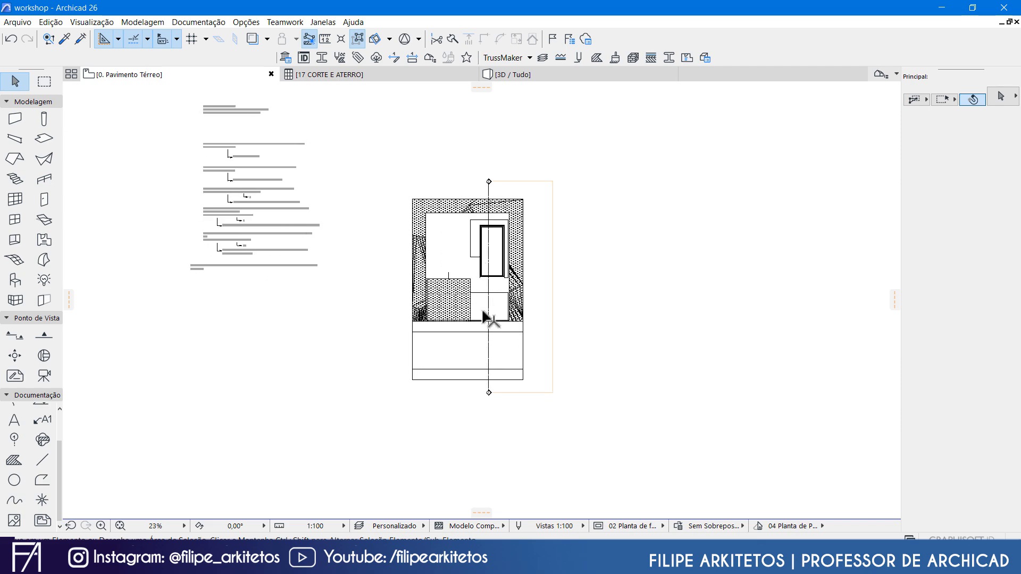